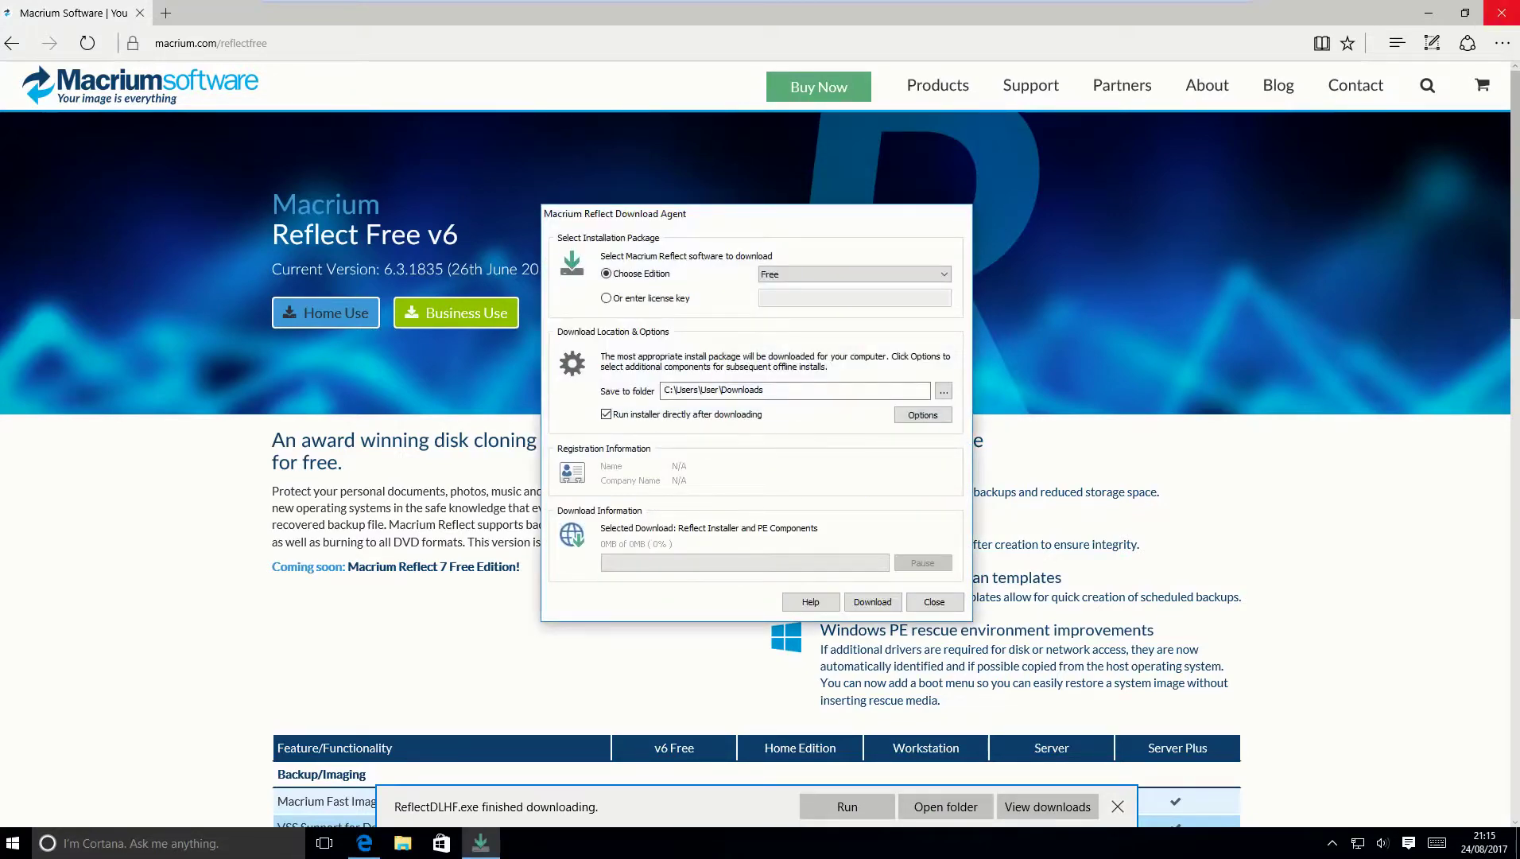
Download and install Macrium Reflect Free Edition, accepting the licence and declining registration.
click(1501, 12)
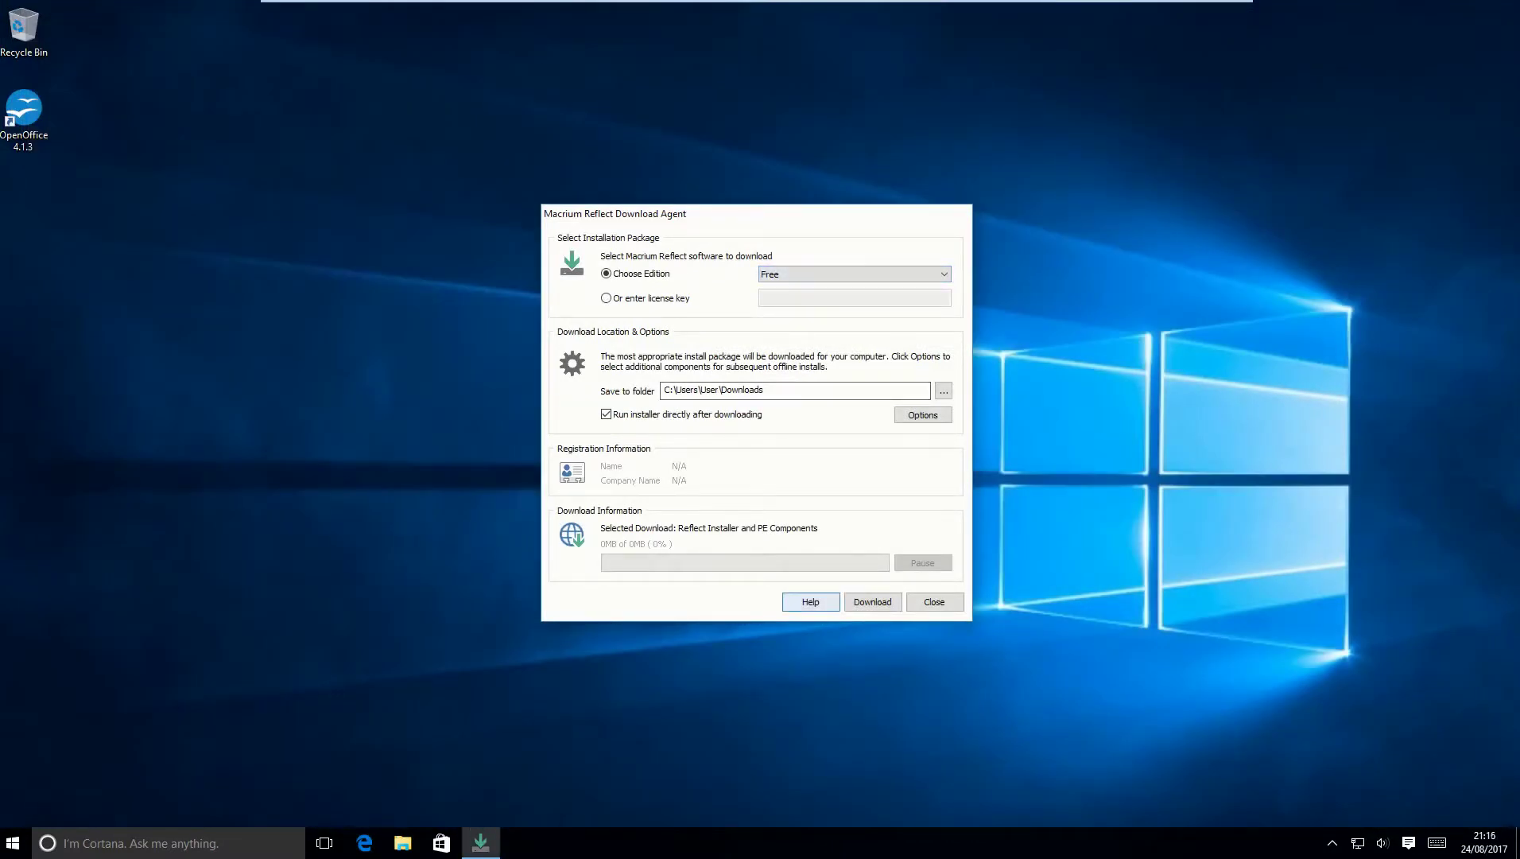
key(Return)
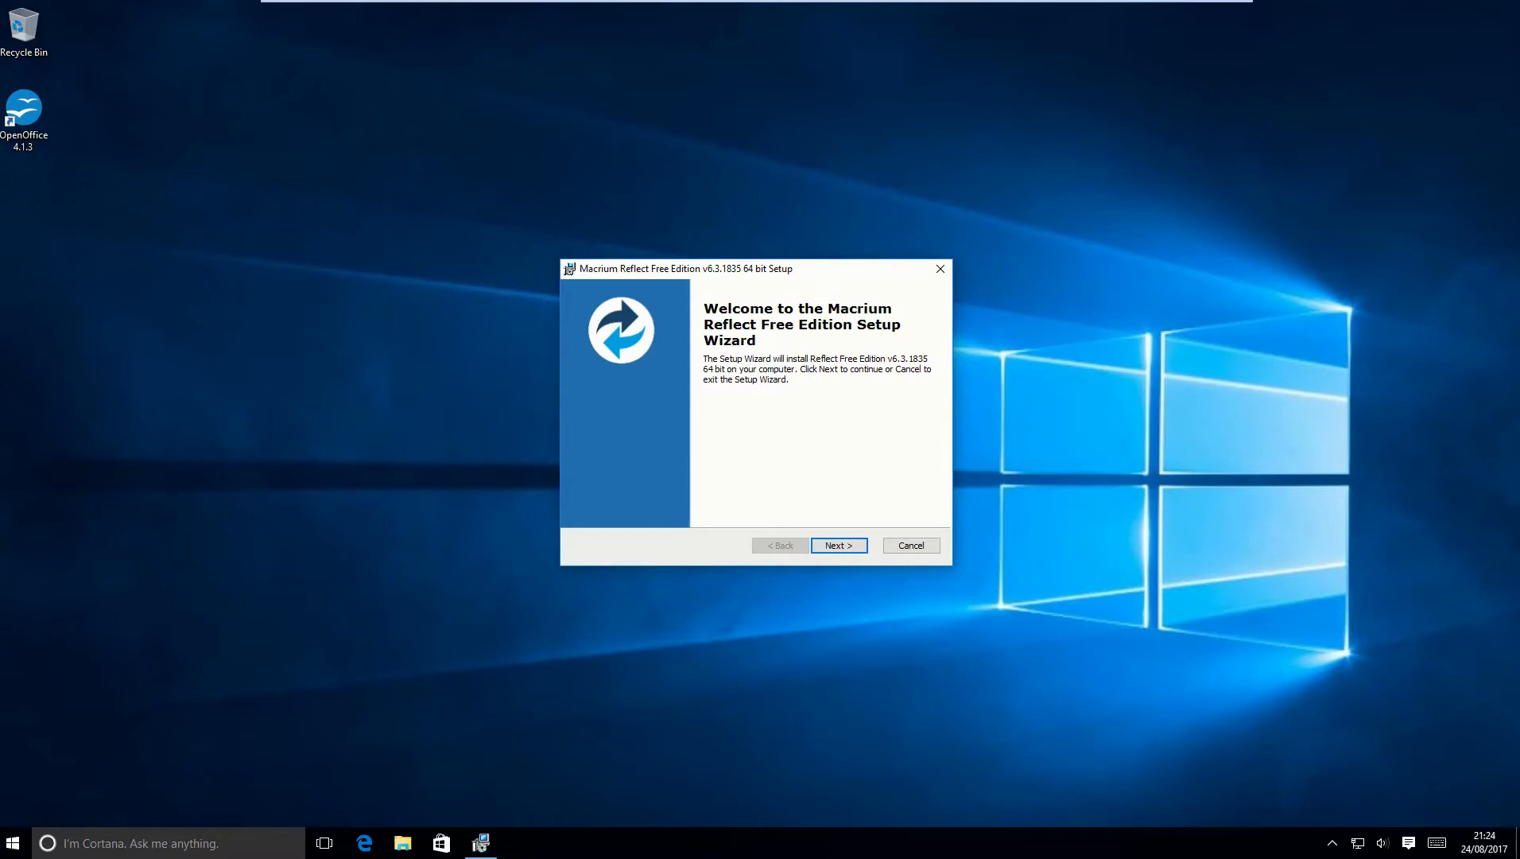
key(Return)
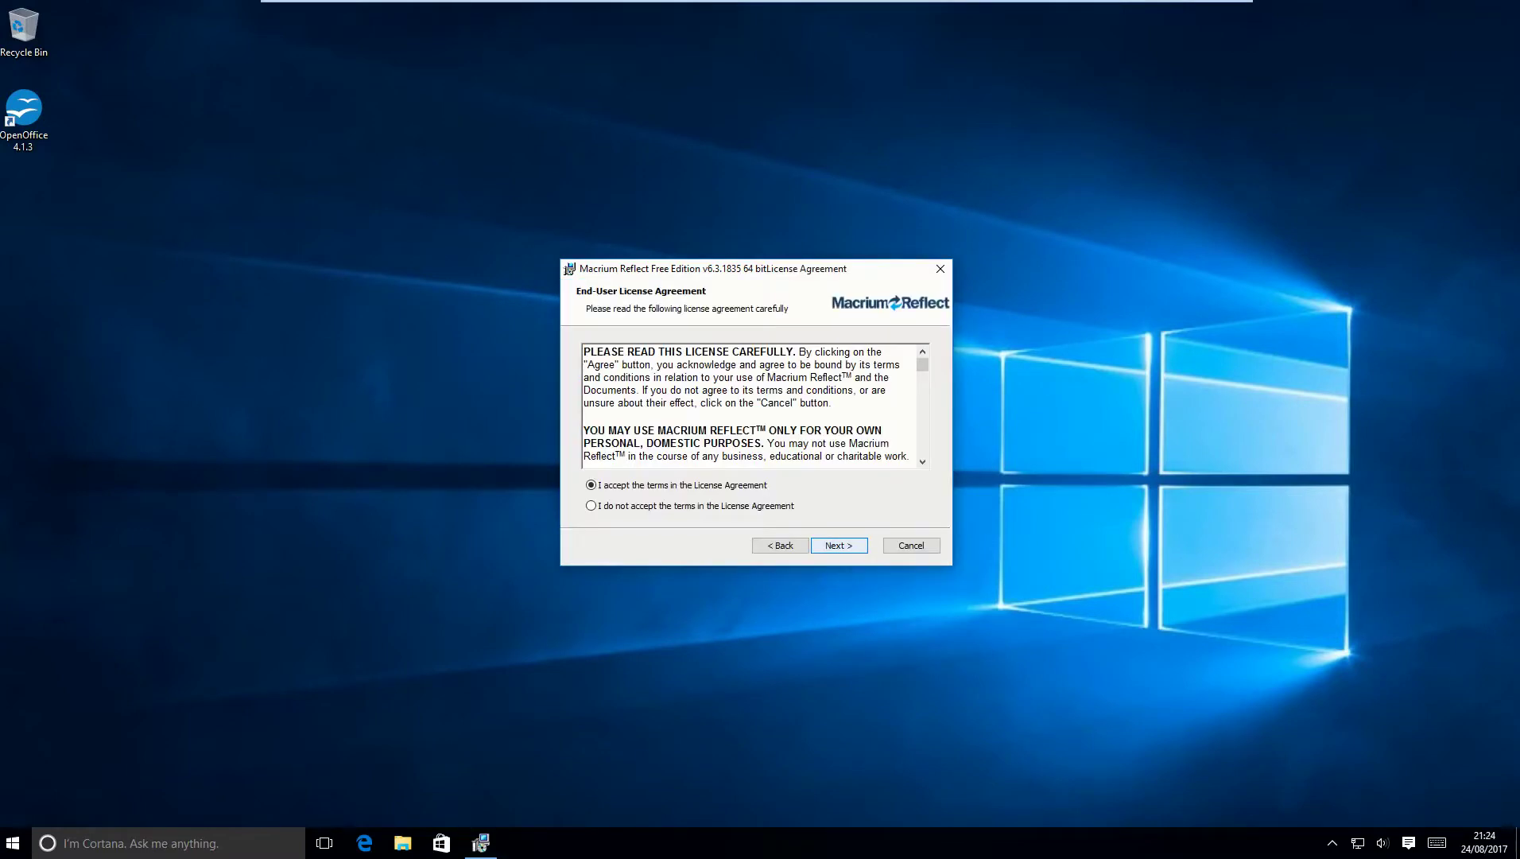
key(Return)
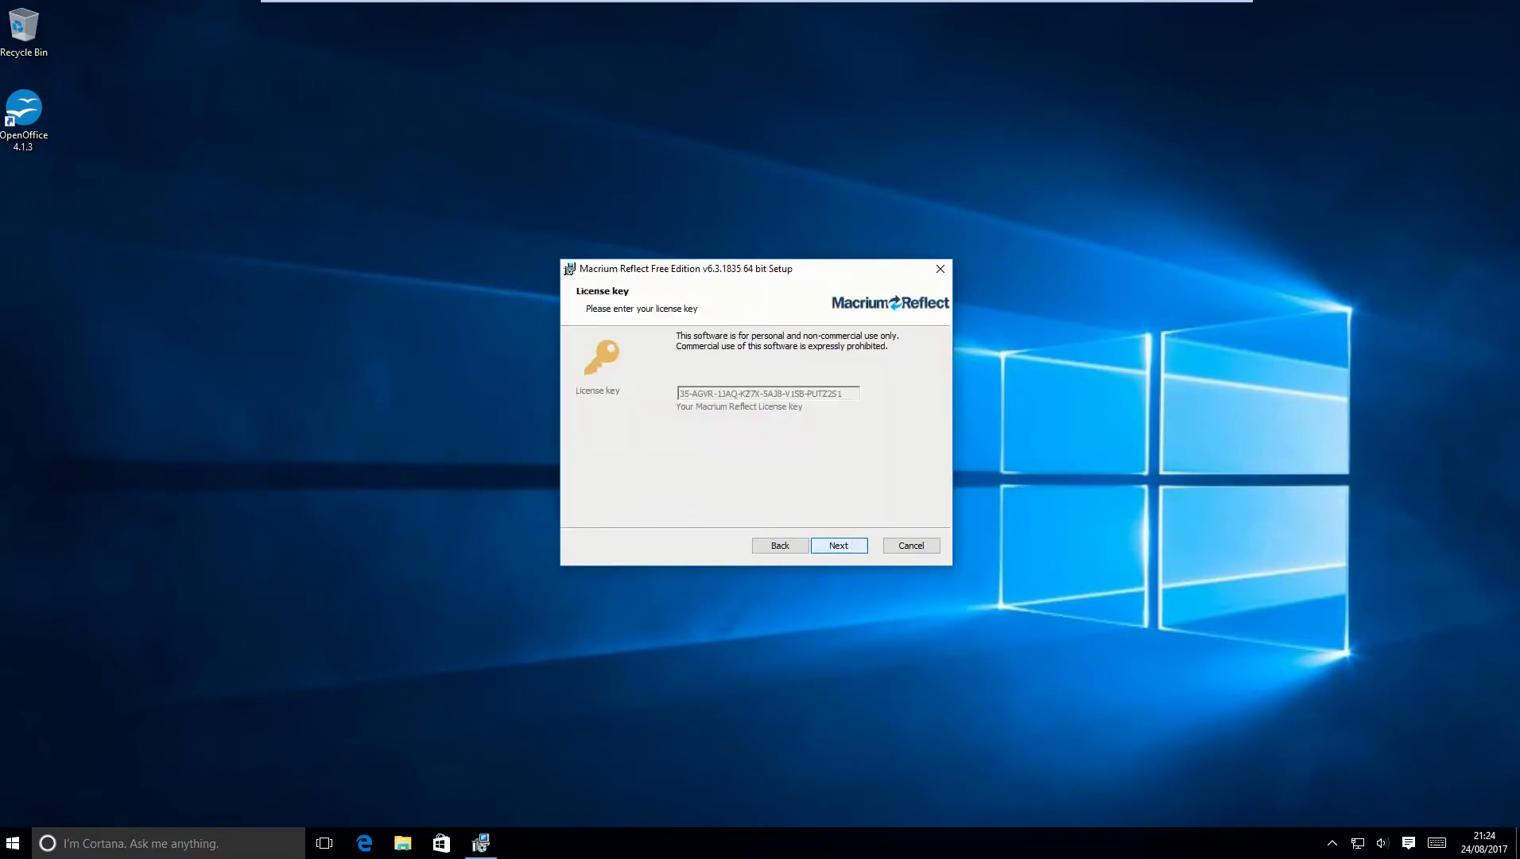
key(Return)
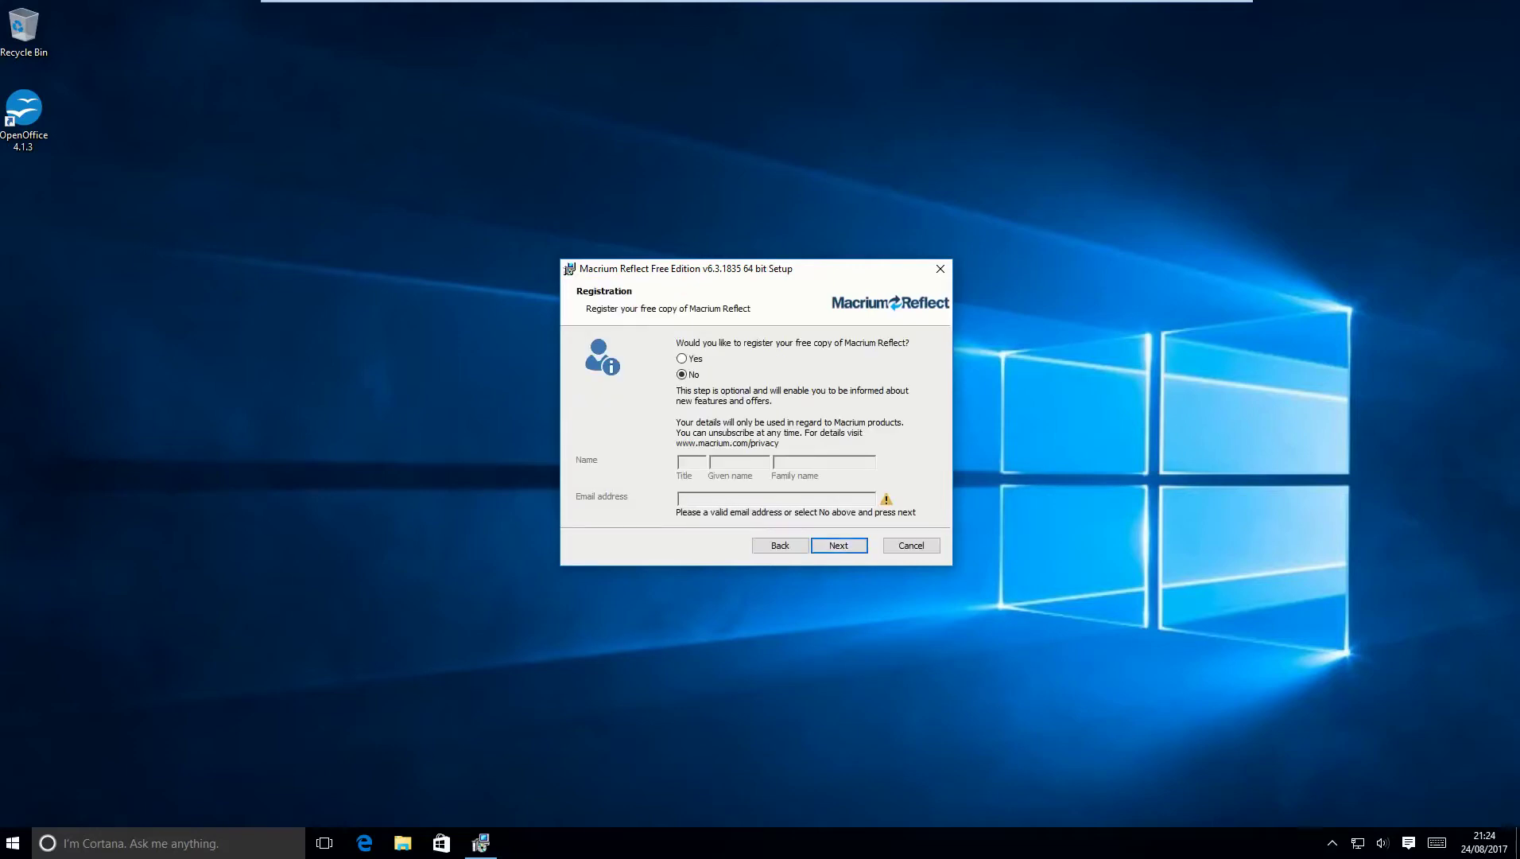
key(Return)
key(Return)
key(Return)
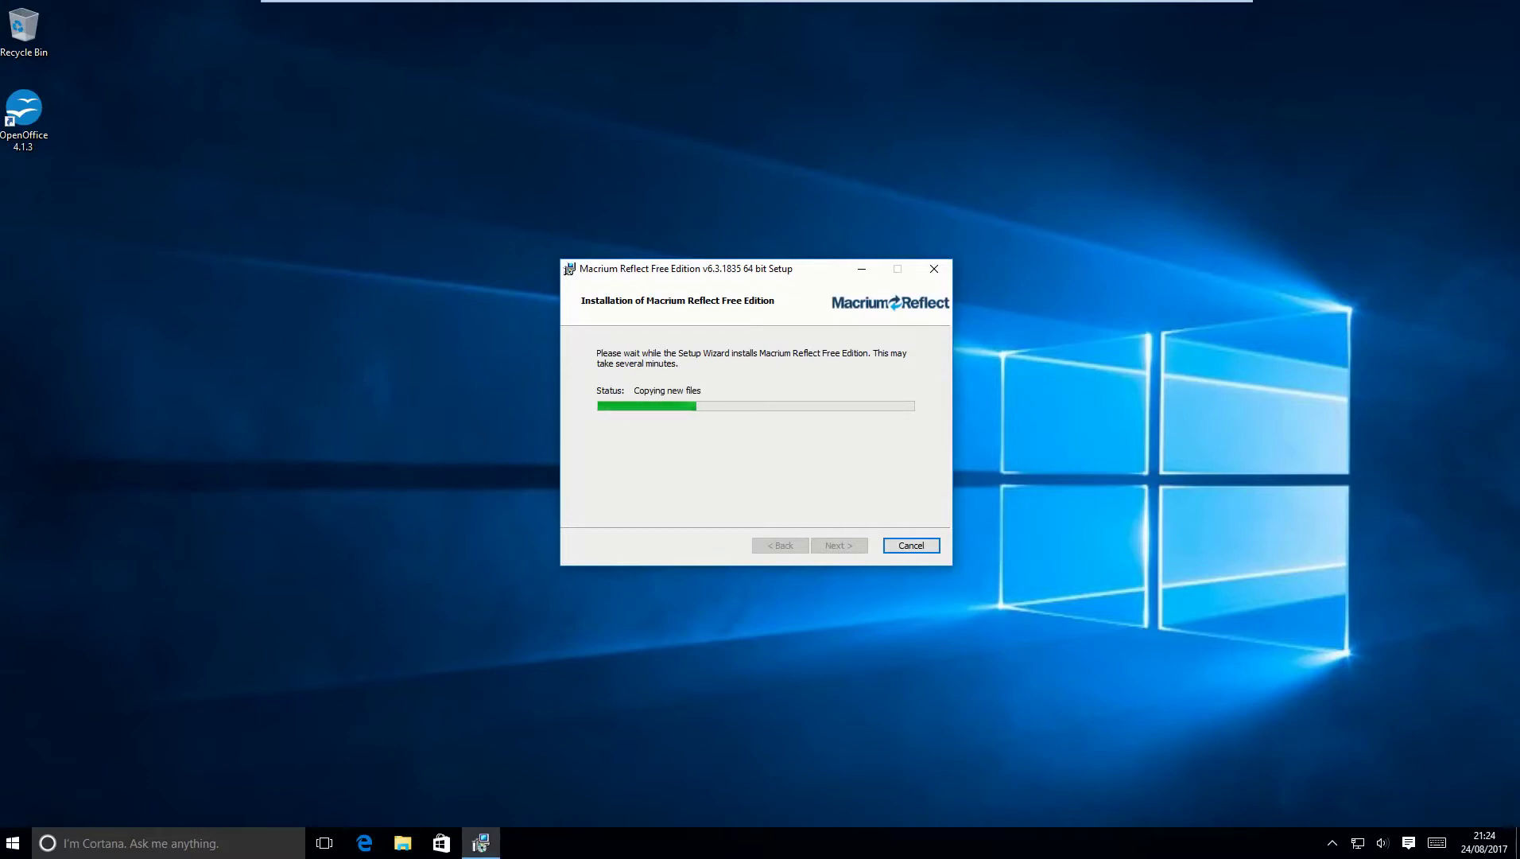
key(Return)
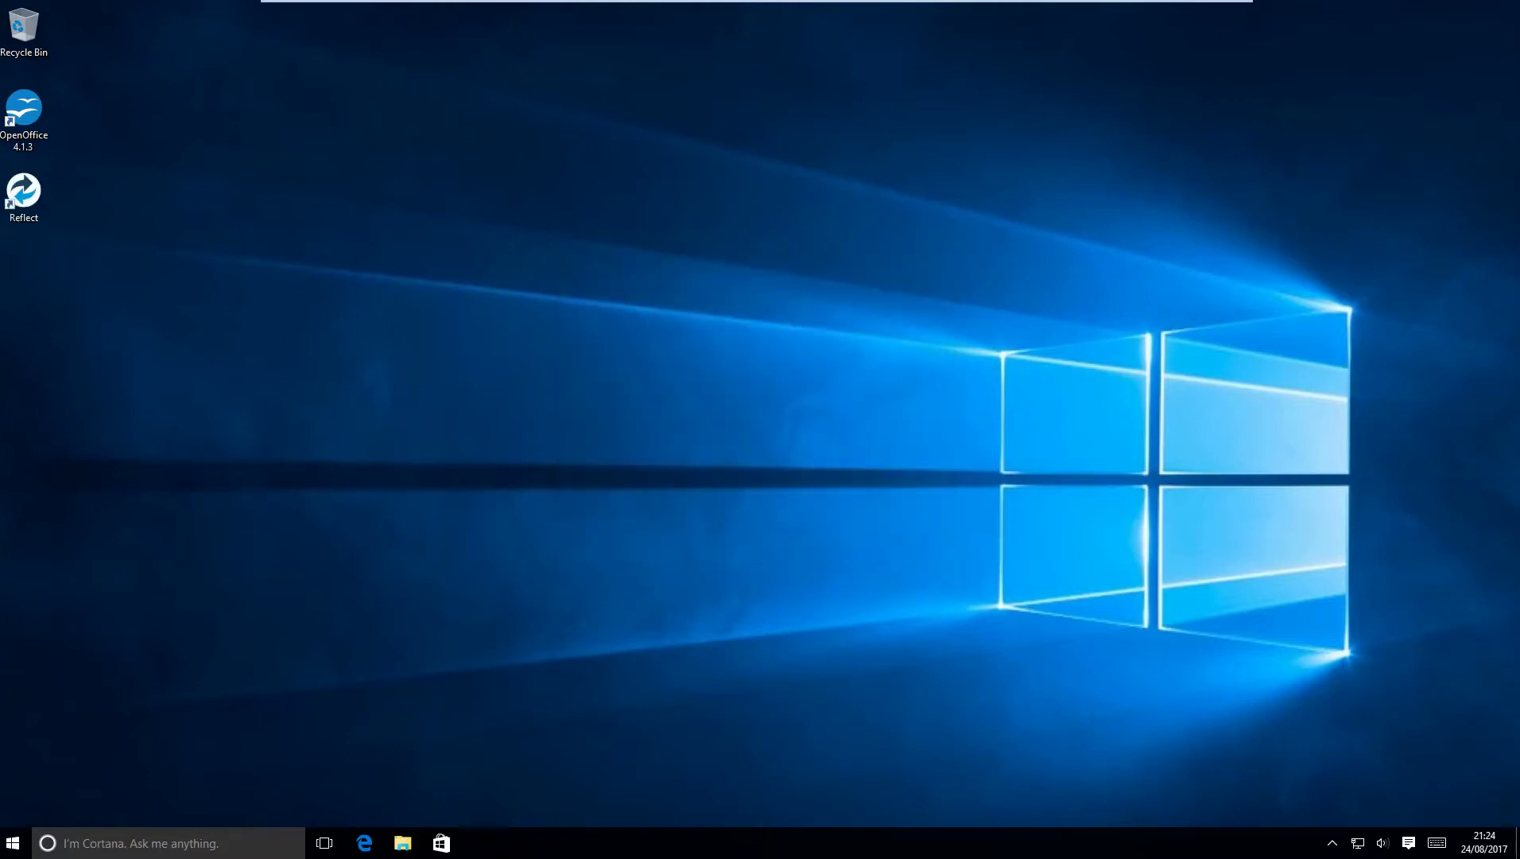
Launch Reflect and build Rescue.iso rescue media after downloading the Windows PE components.
double_click(23, 195)
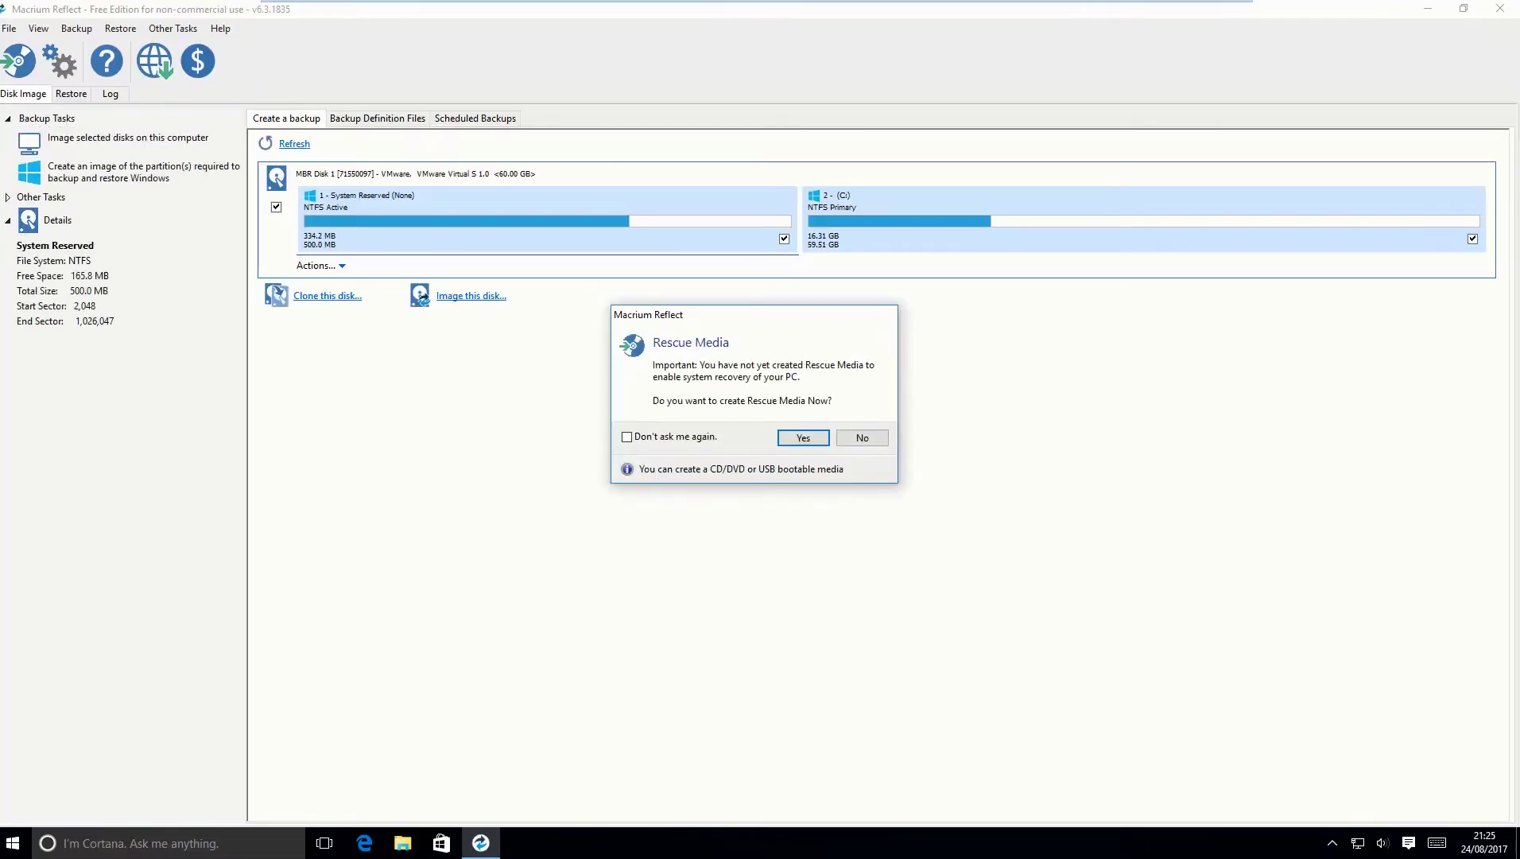
key(Return)
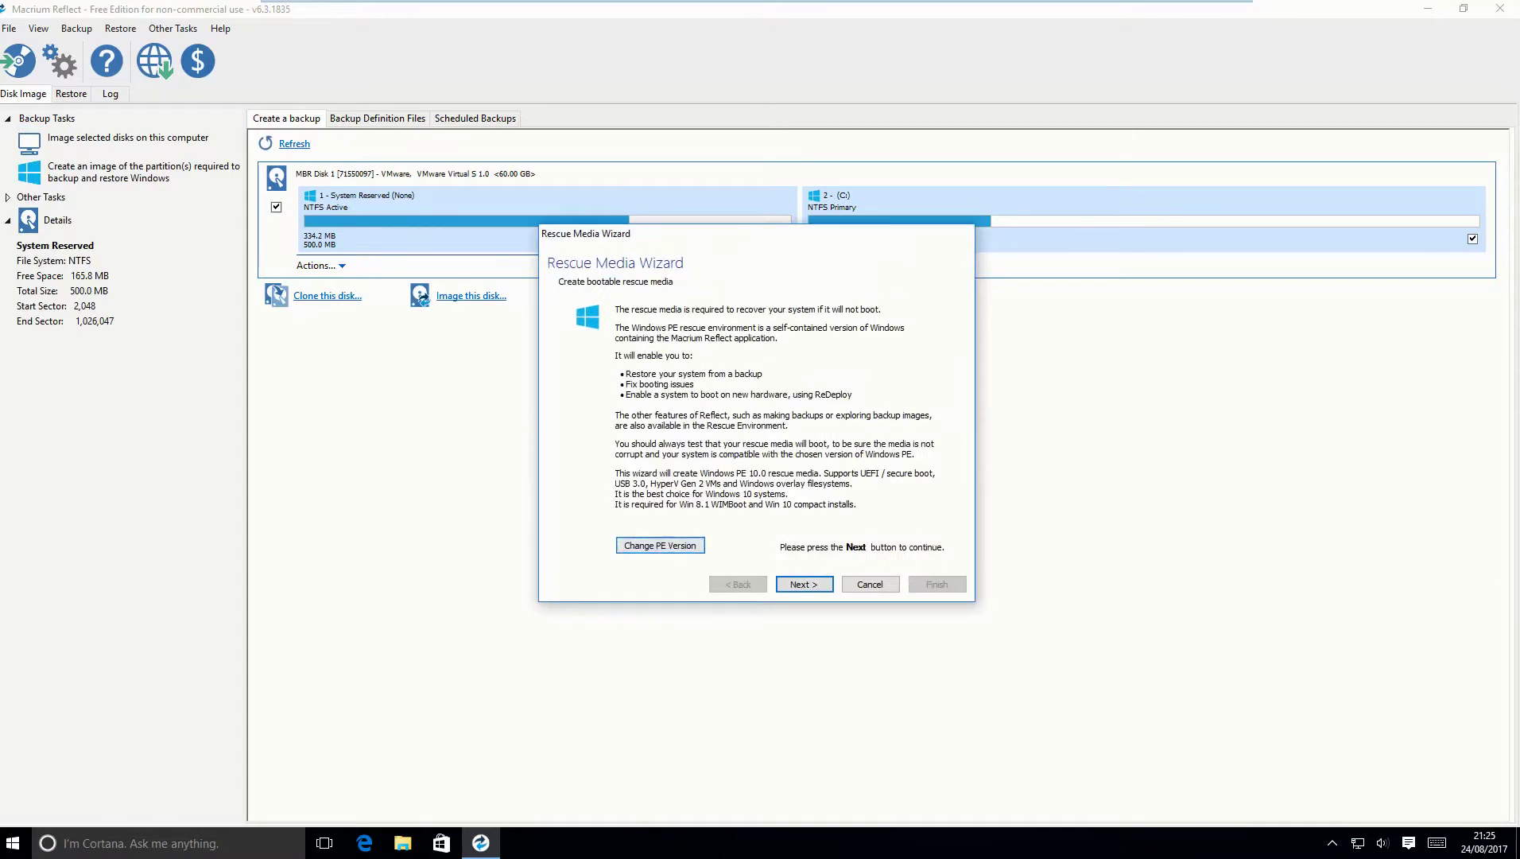
key(Return)
key(Tab)
key(Return)
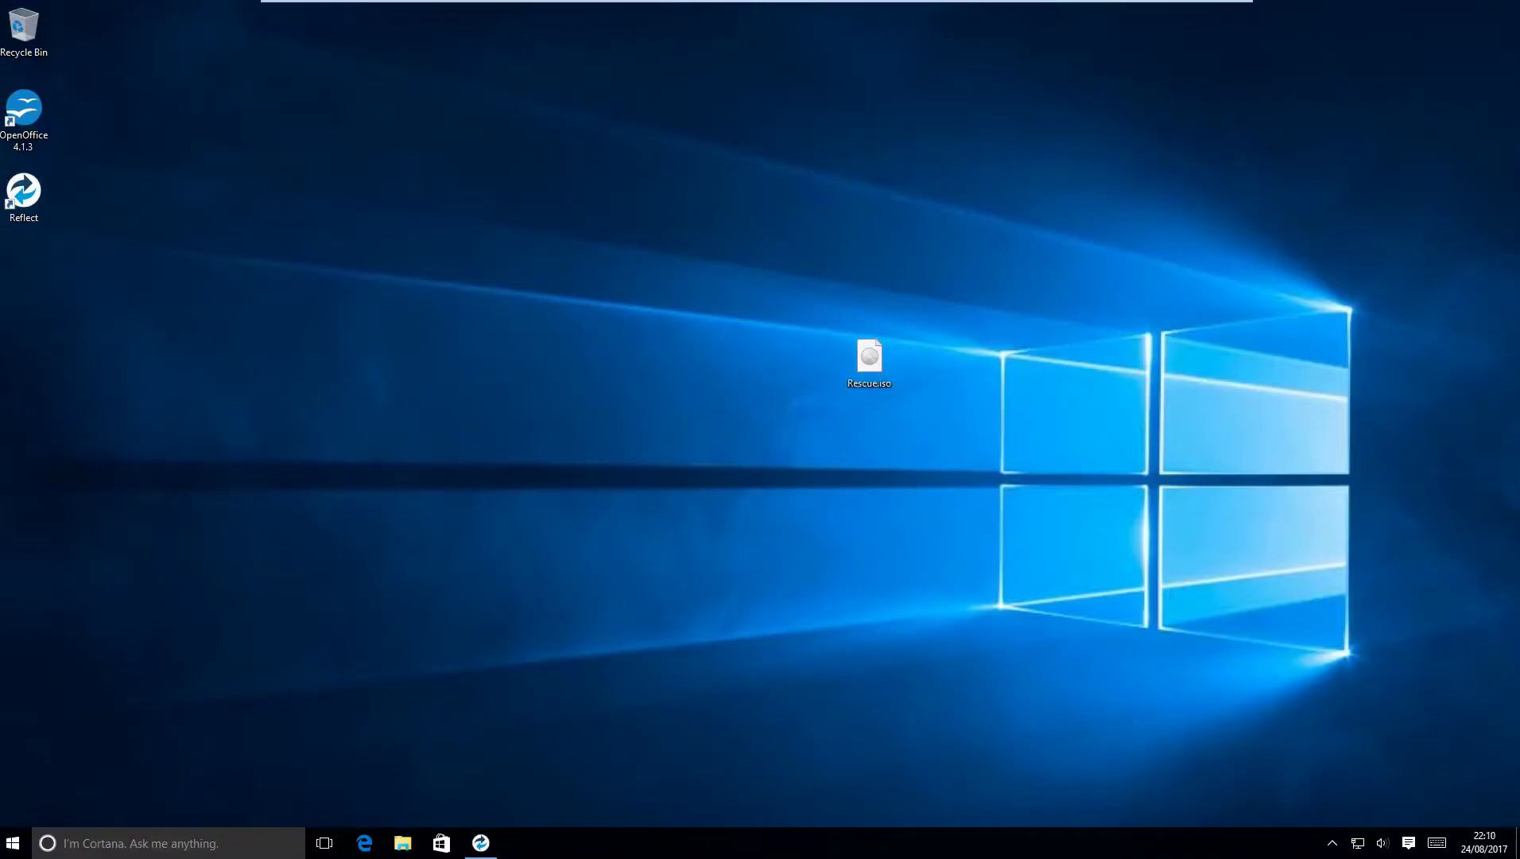
Set \\server\BackupTest as the image folder and review the Advanced Options pages.
drag(869, 357, 444, 360)
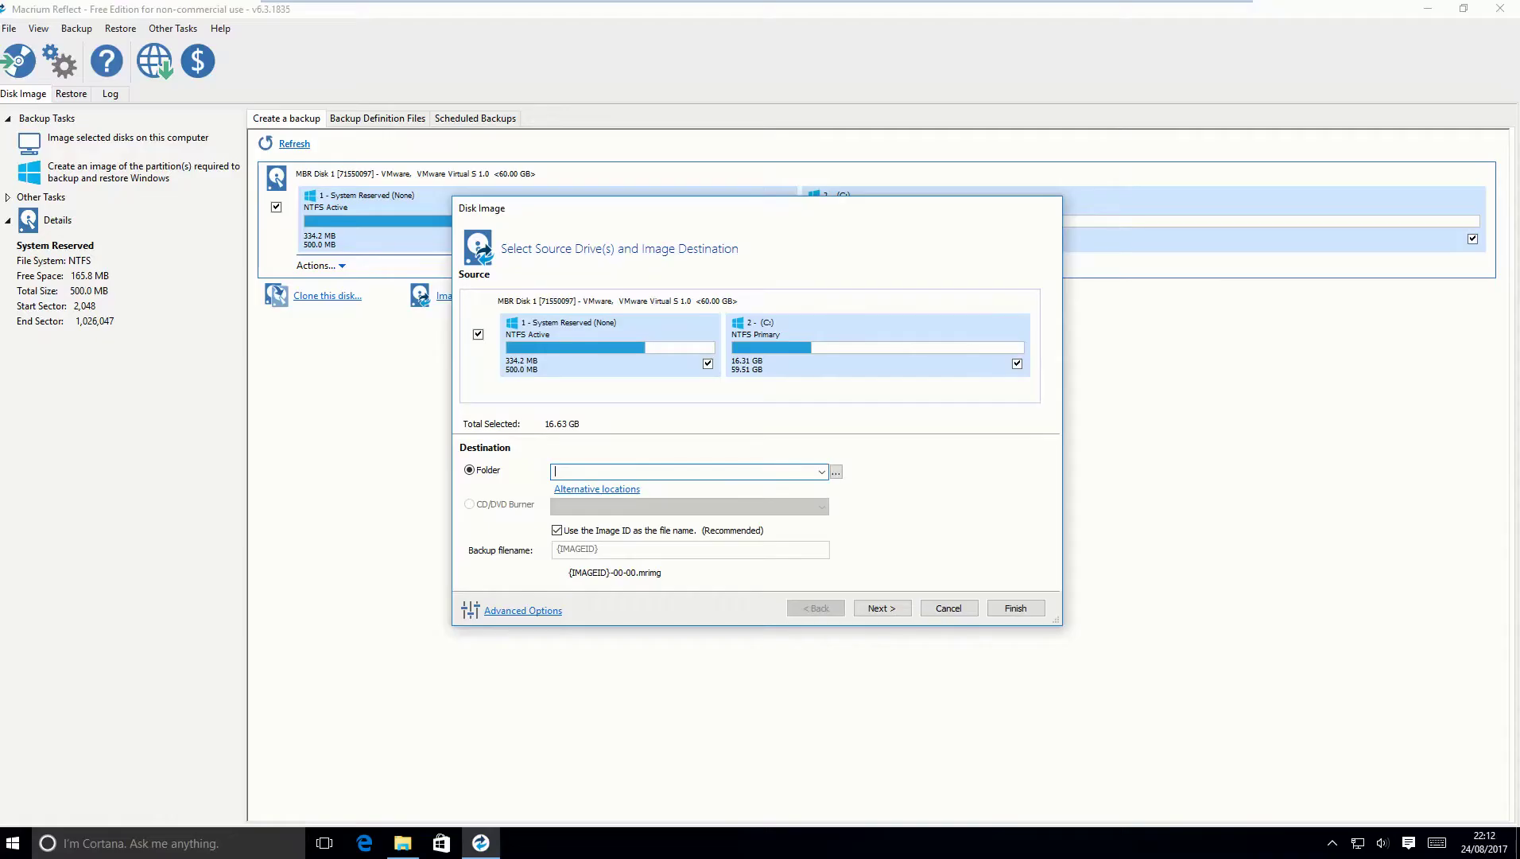
text(\\server\BackupTest)
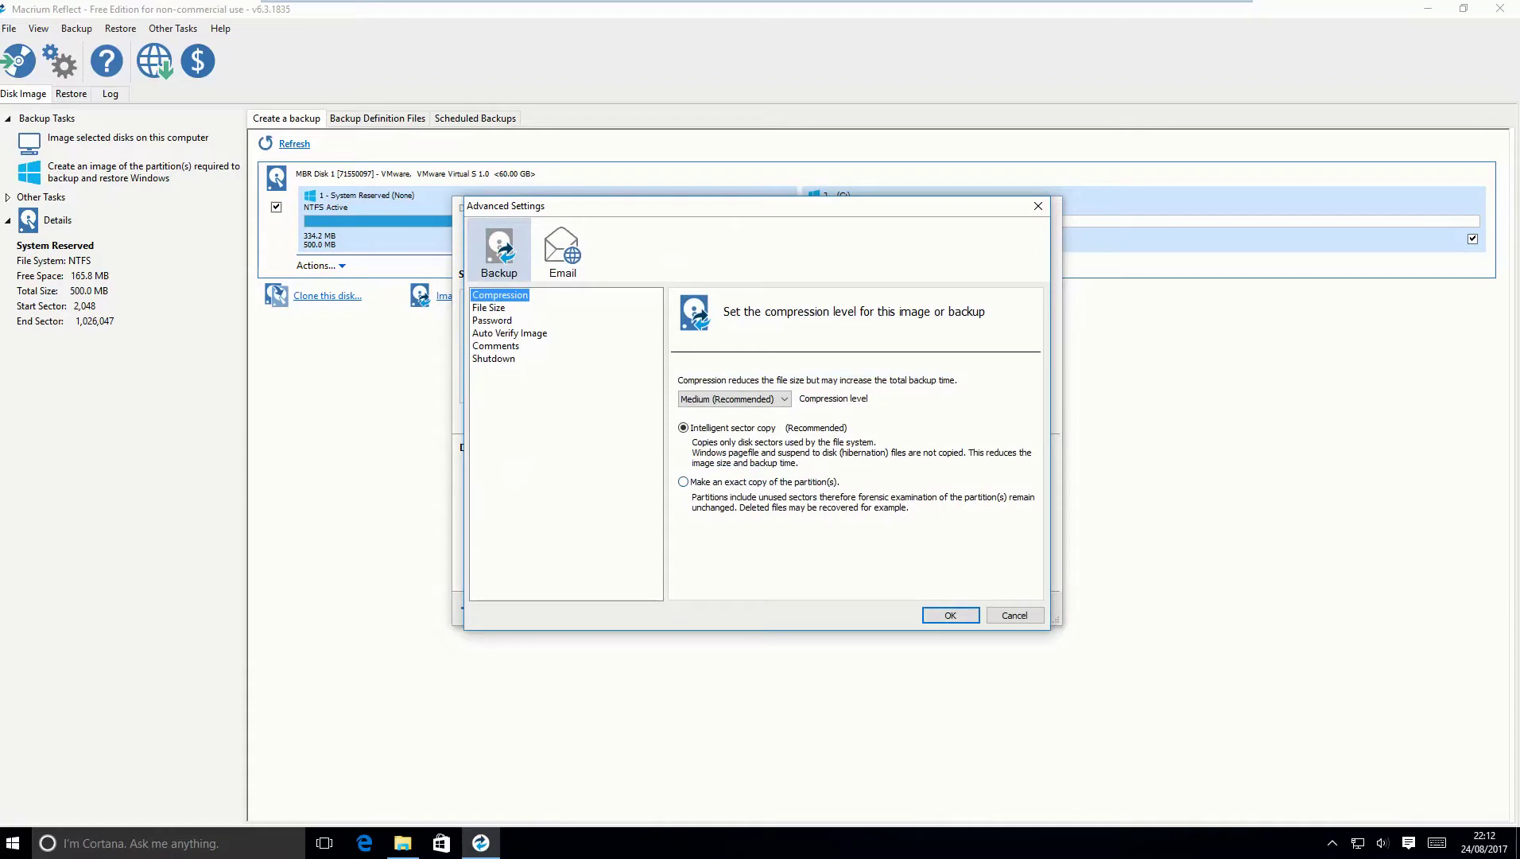
click(488, 307)
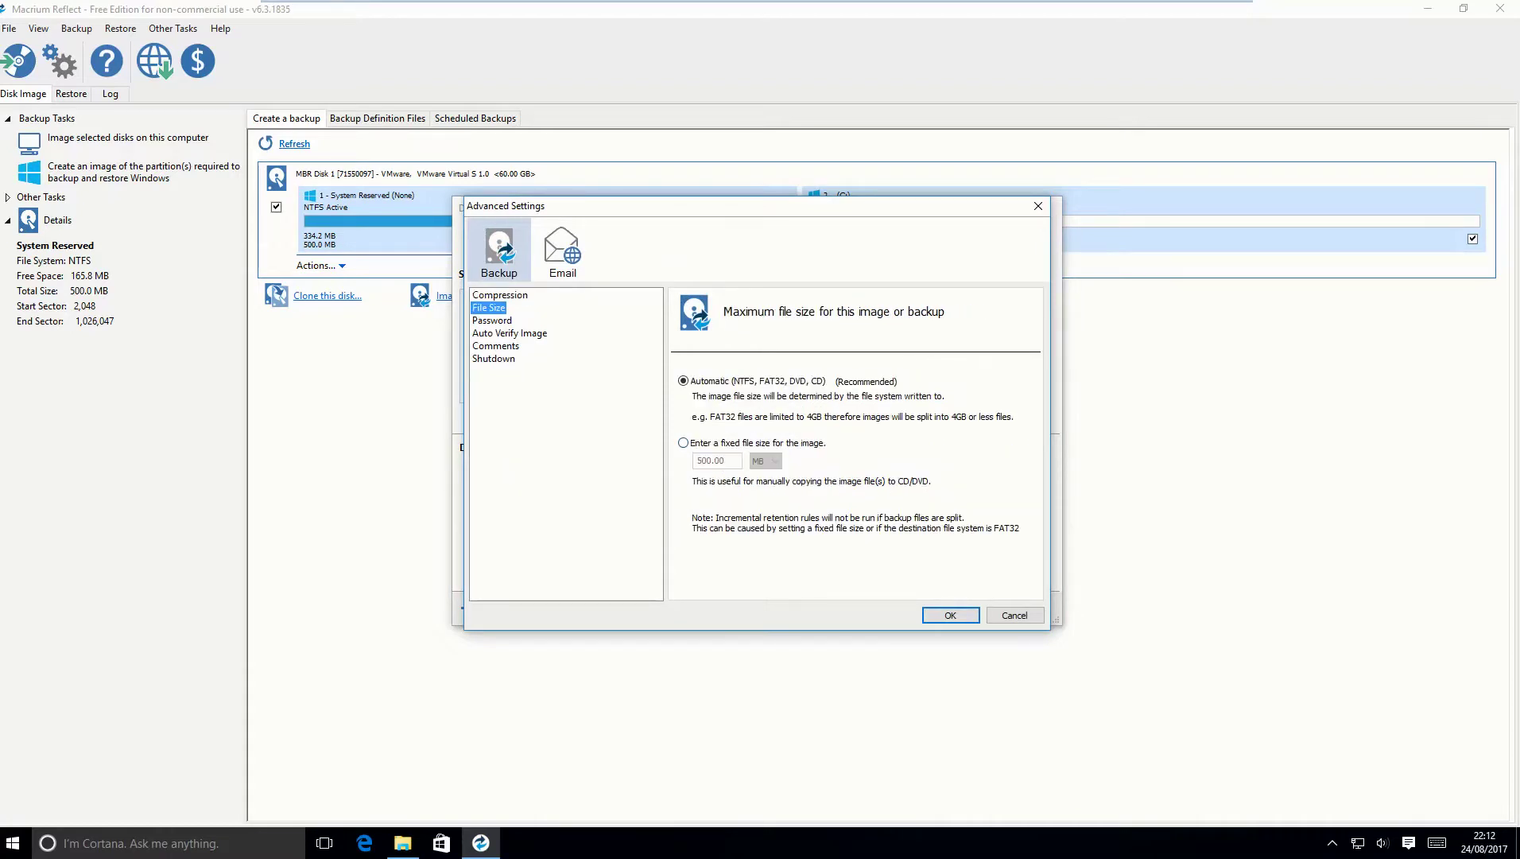
click(492, 320)
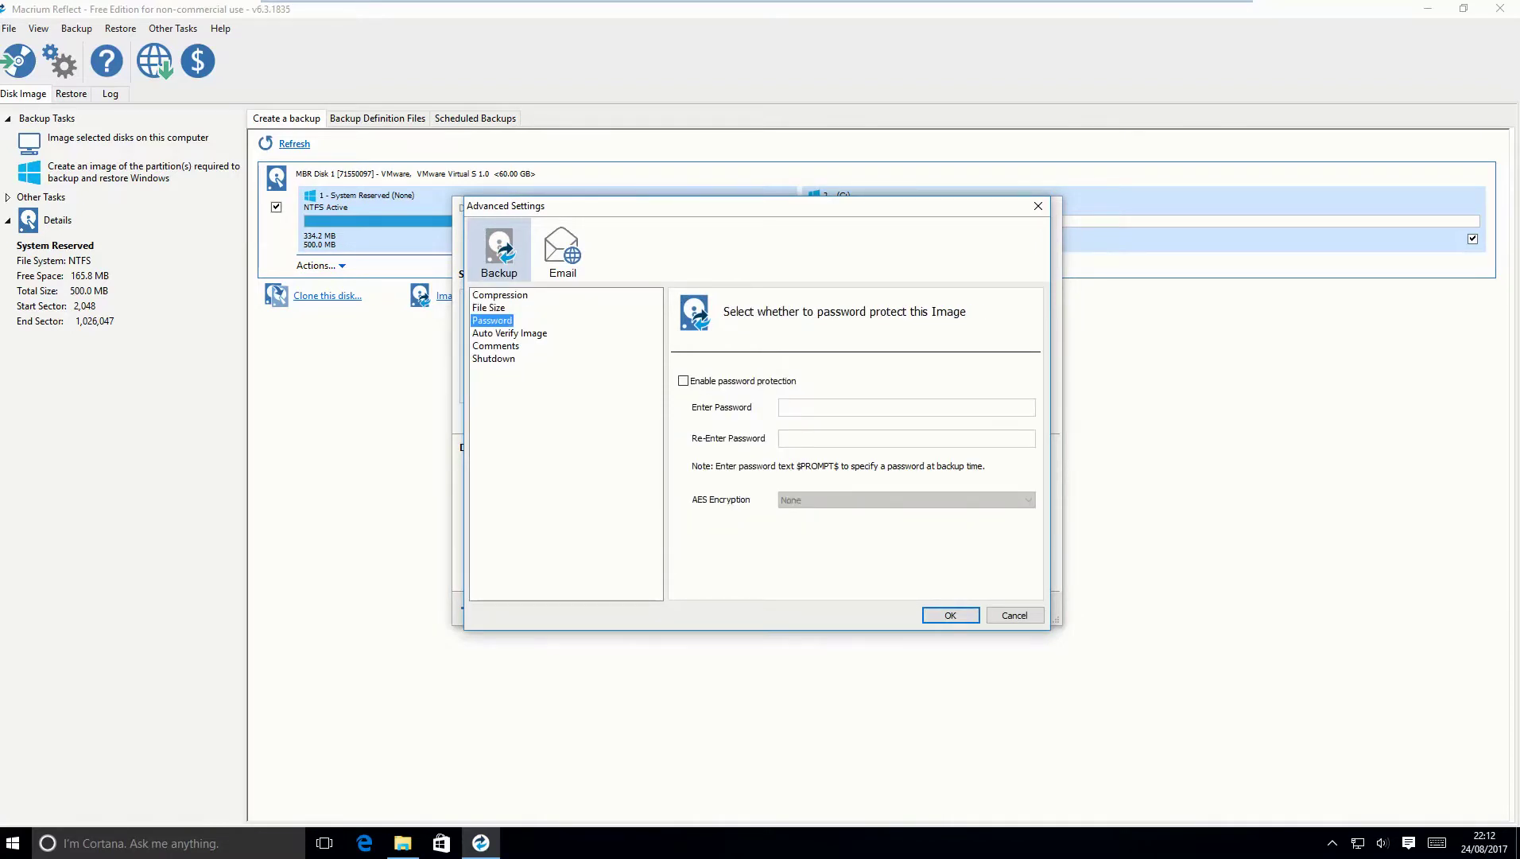
click(683, 380)
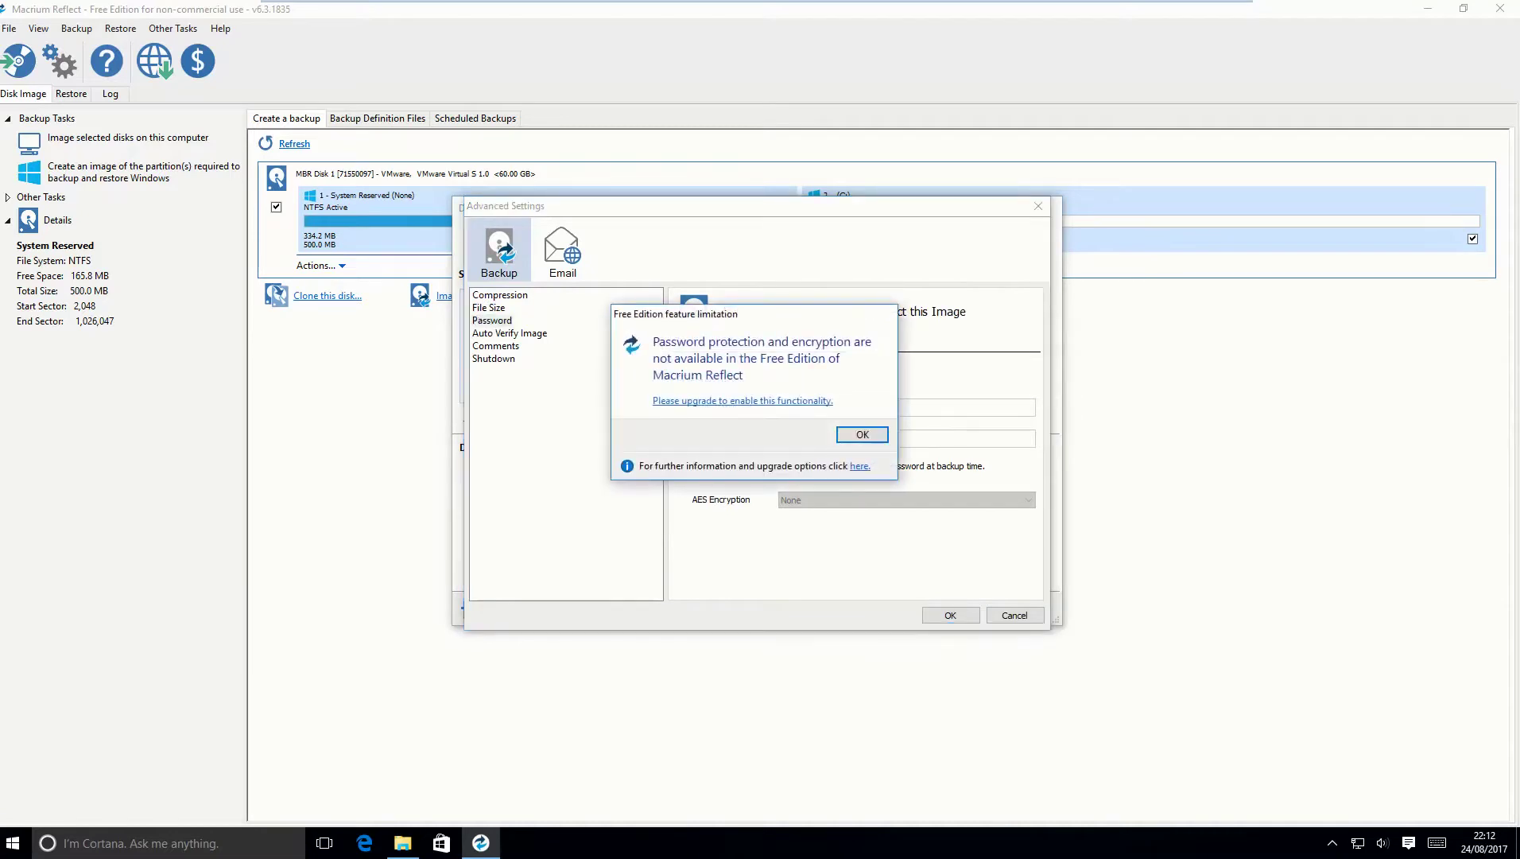
key(Return)
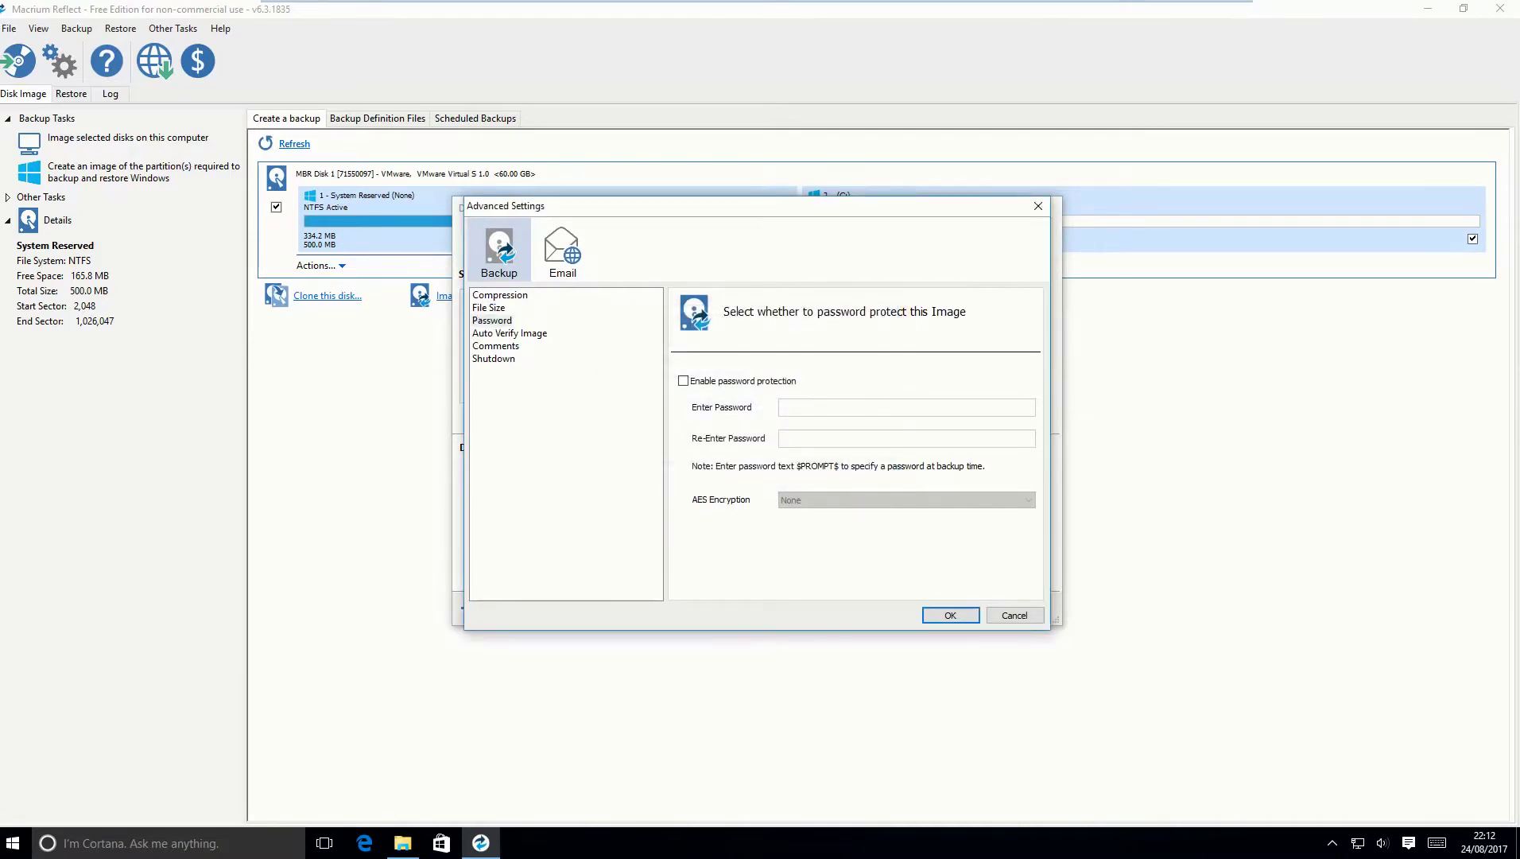
click(510, 333)
click(496, 345)
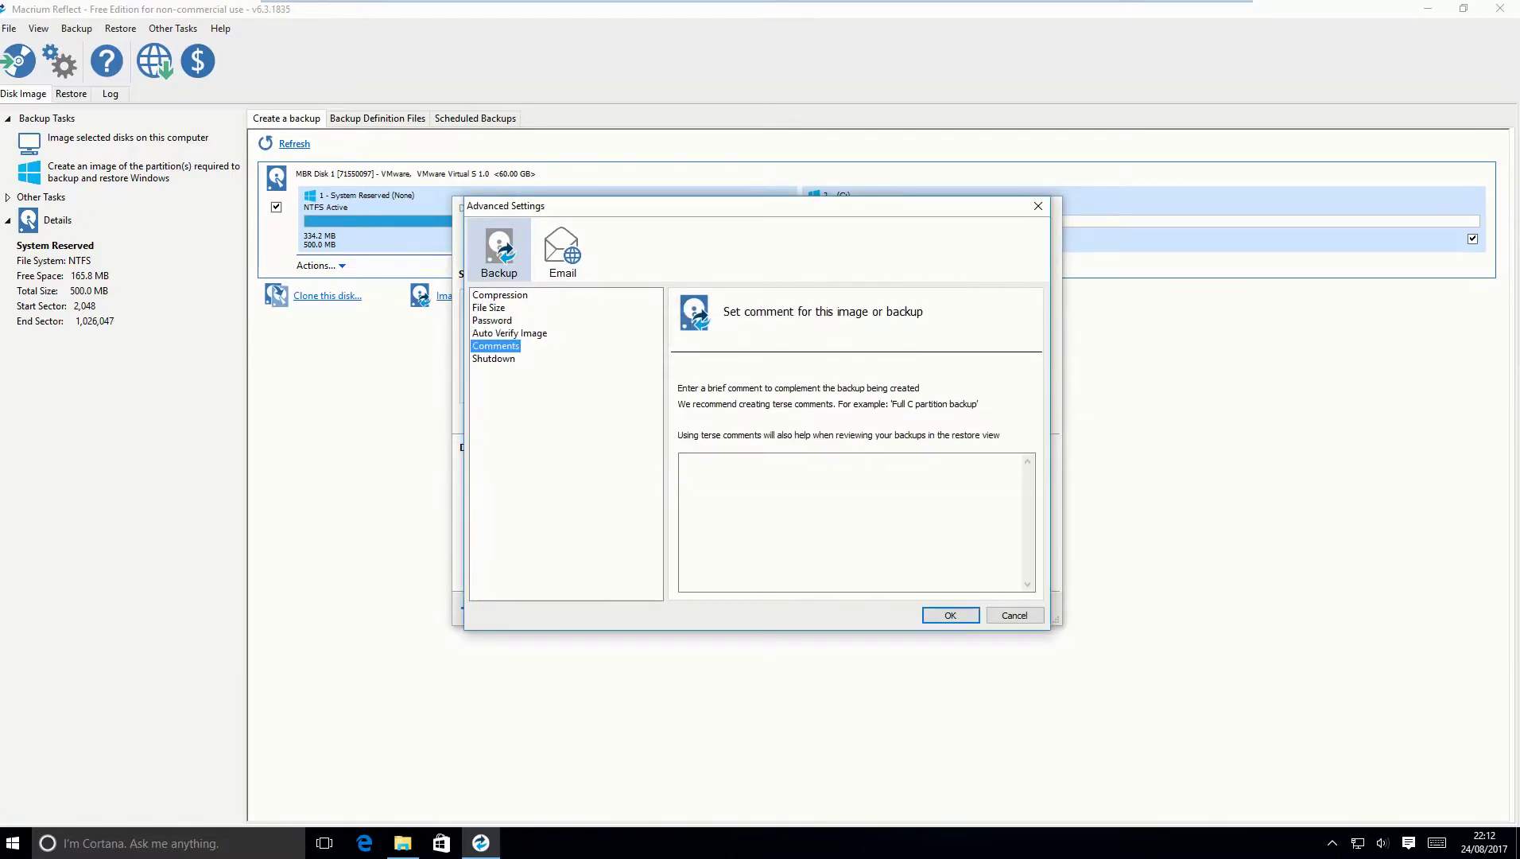
click(494, 358)
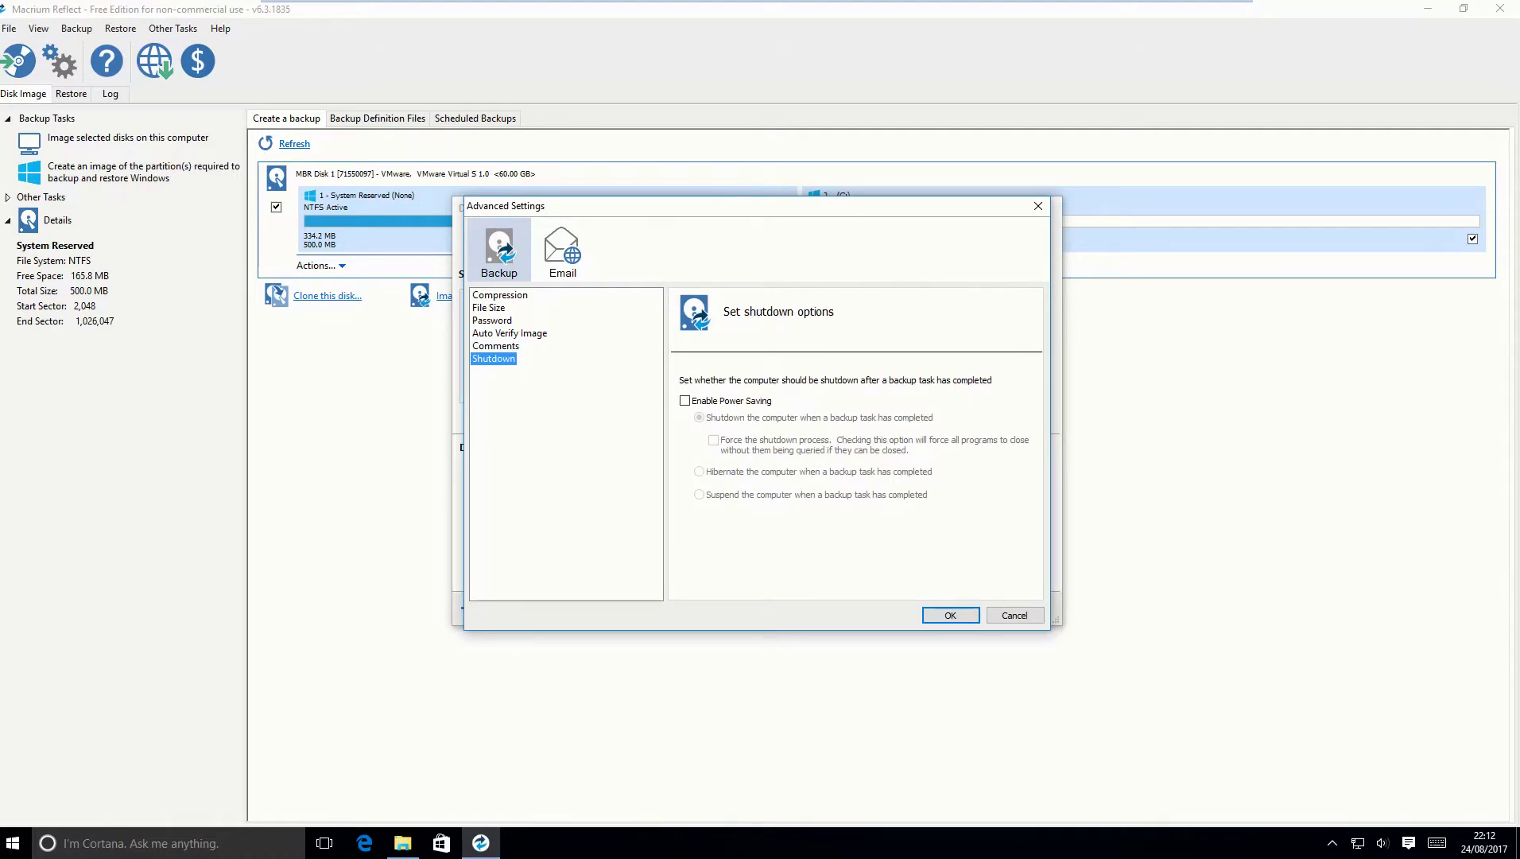
key(Return)
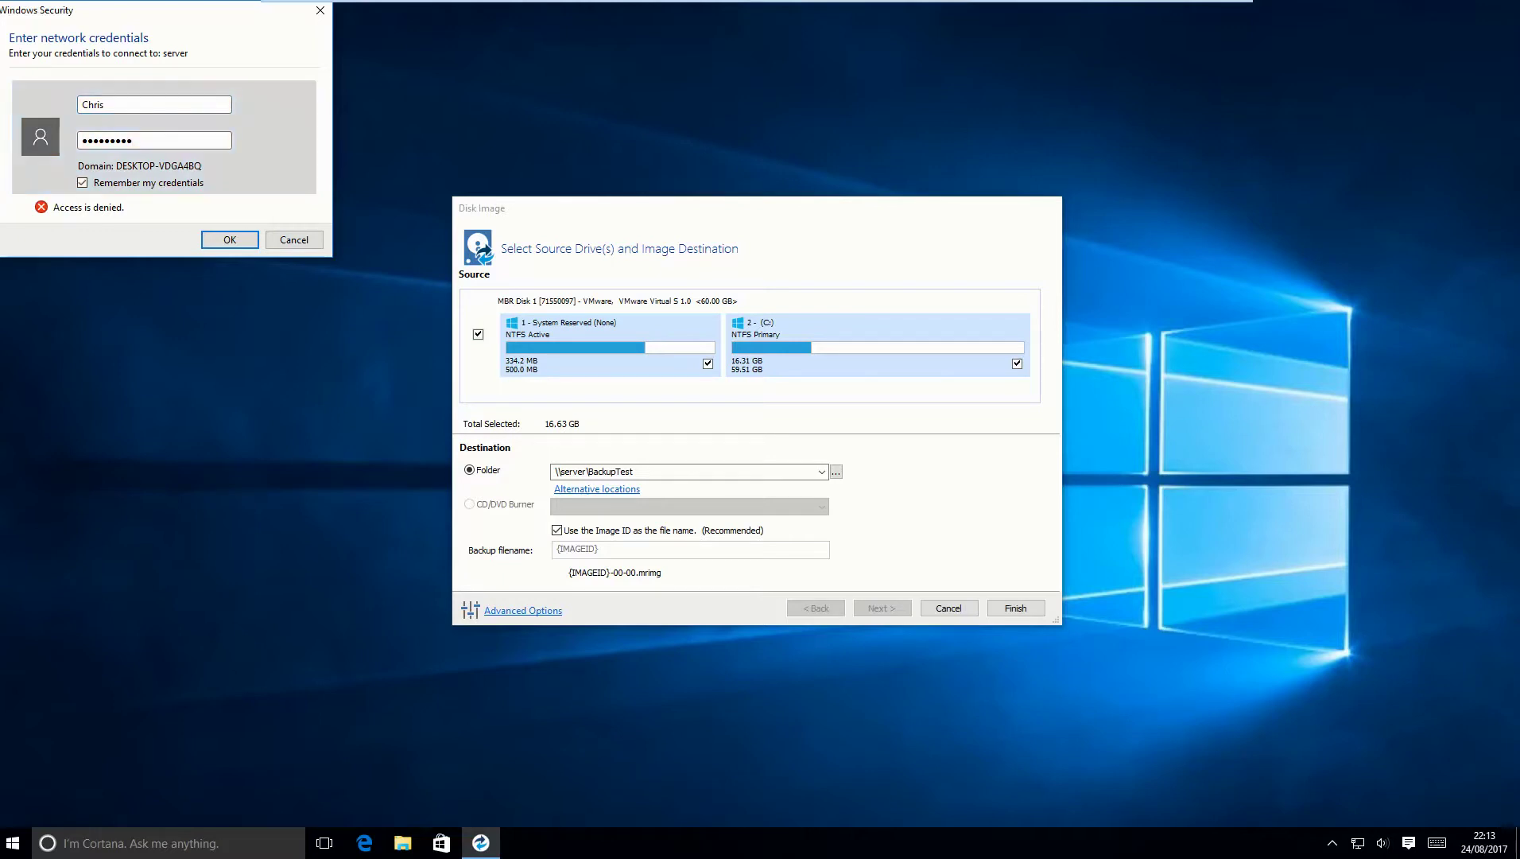
Submit the server credentials and try the Incremental Backup Set template, dismissing the free-edition notice.
key(Return)
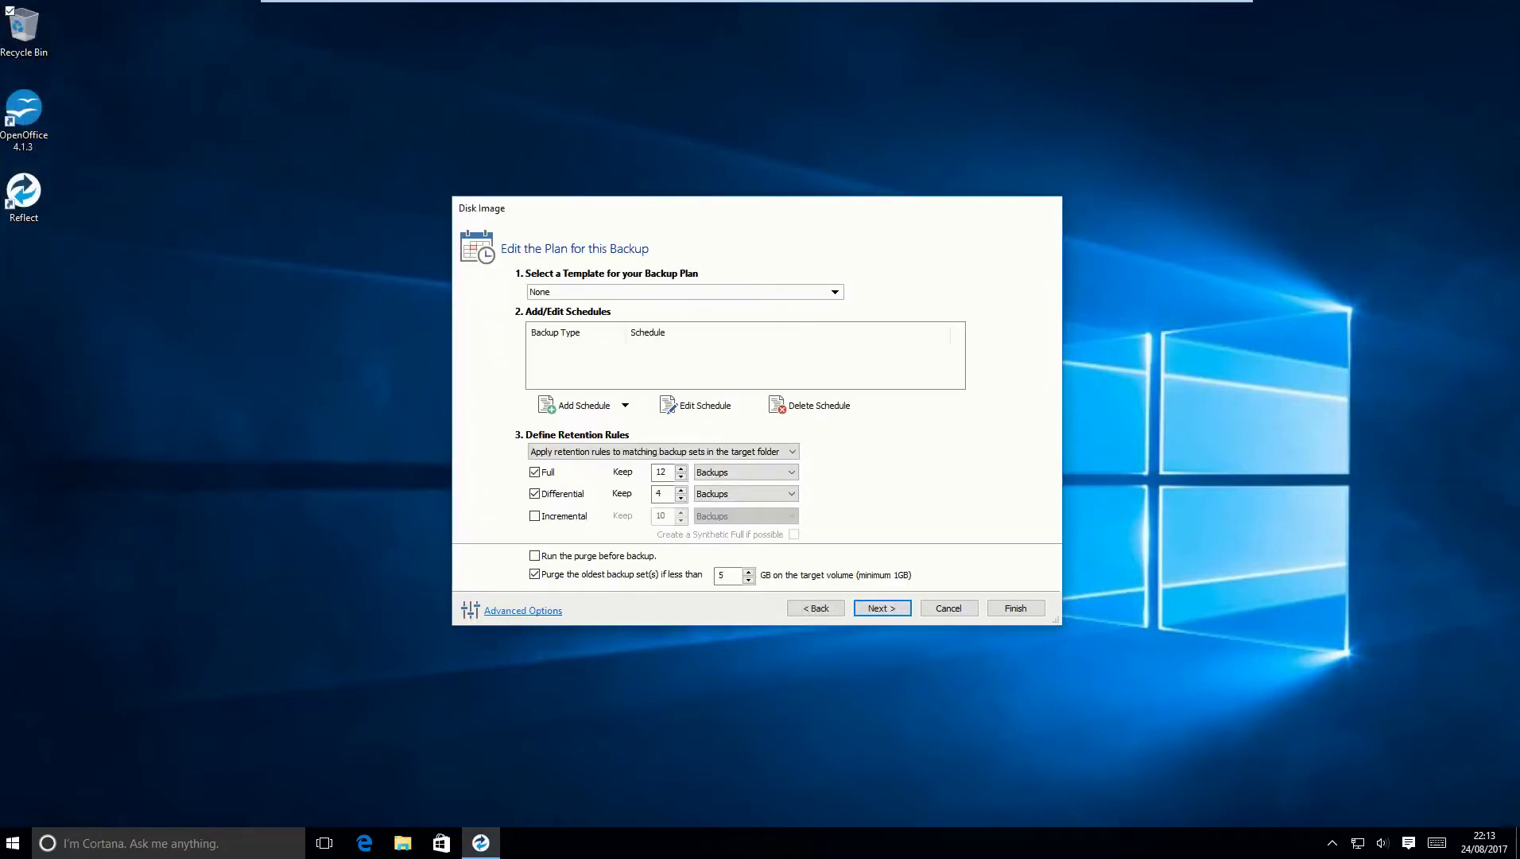
click(835, 291)
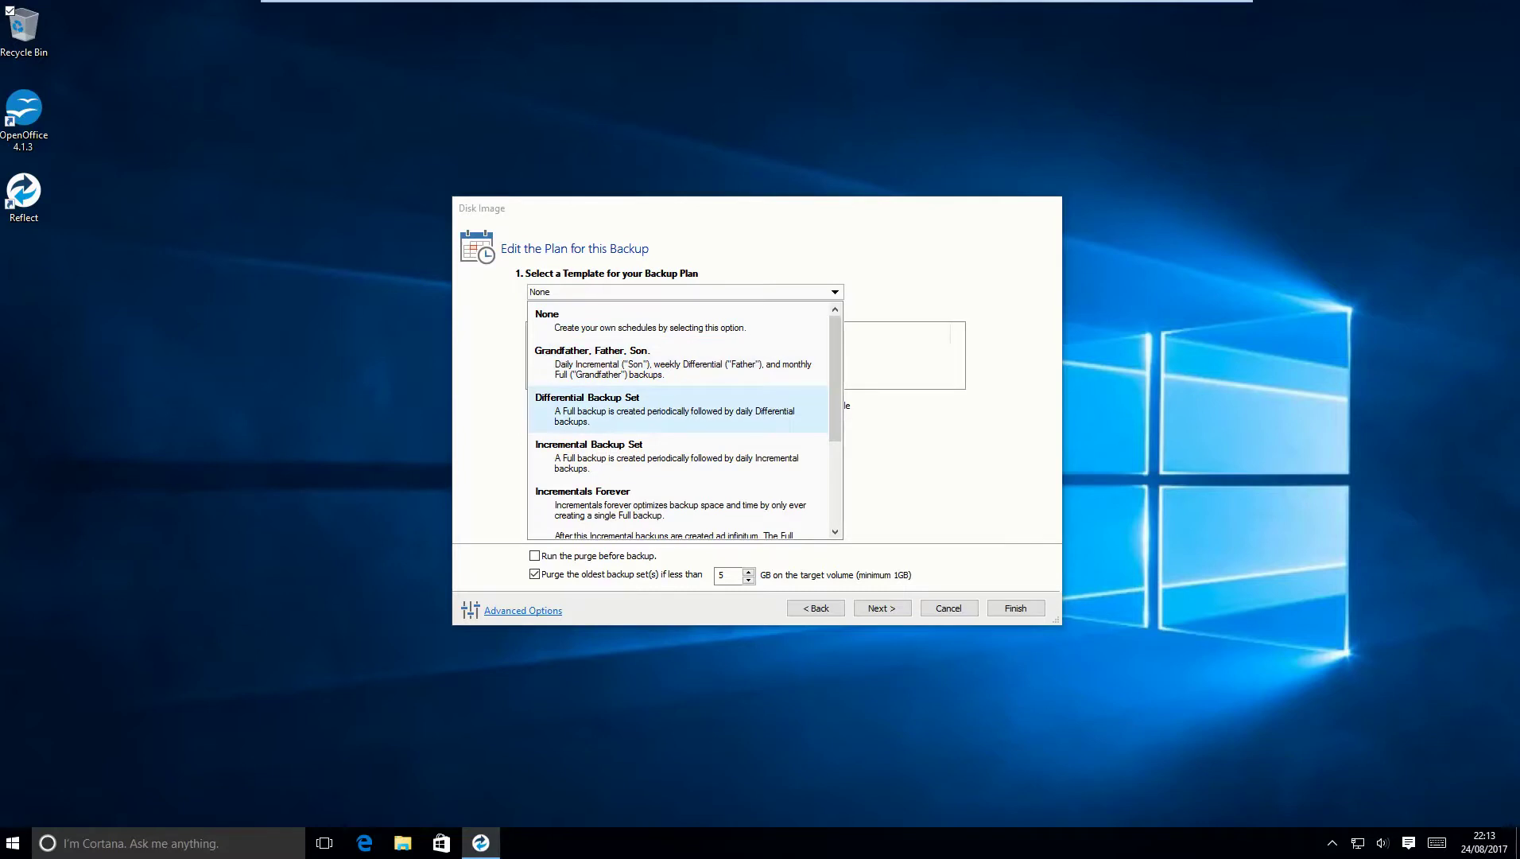
click(588, 450)
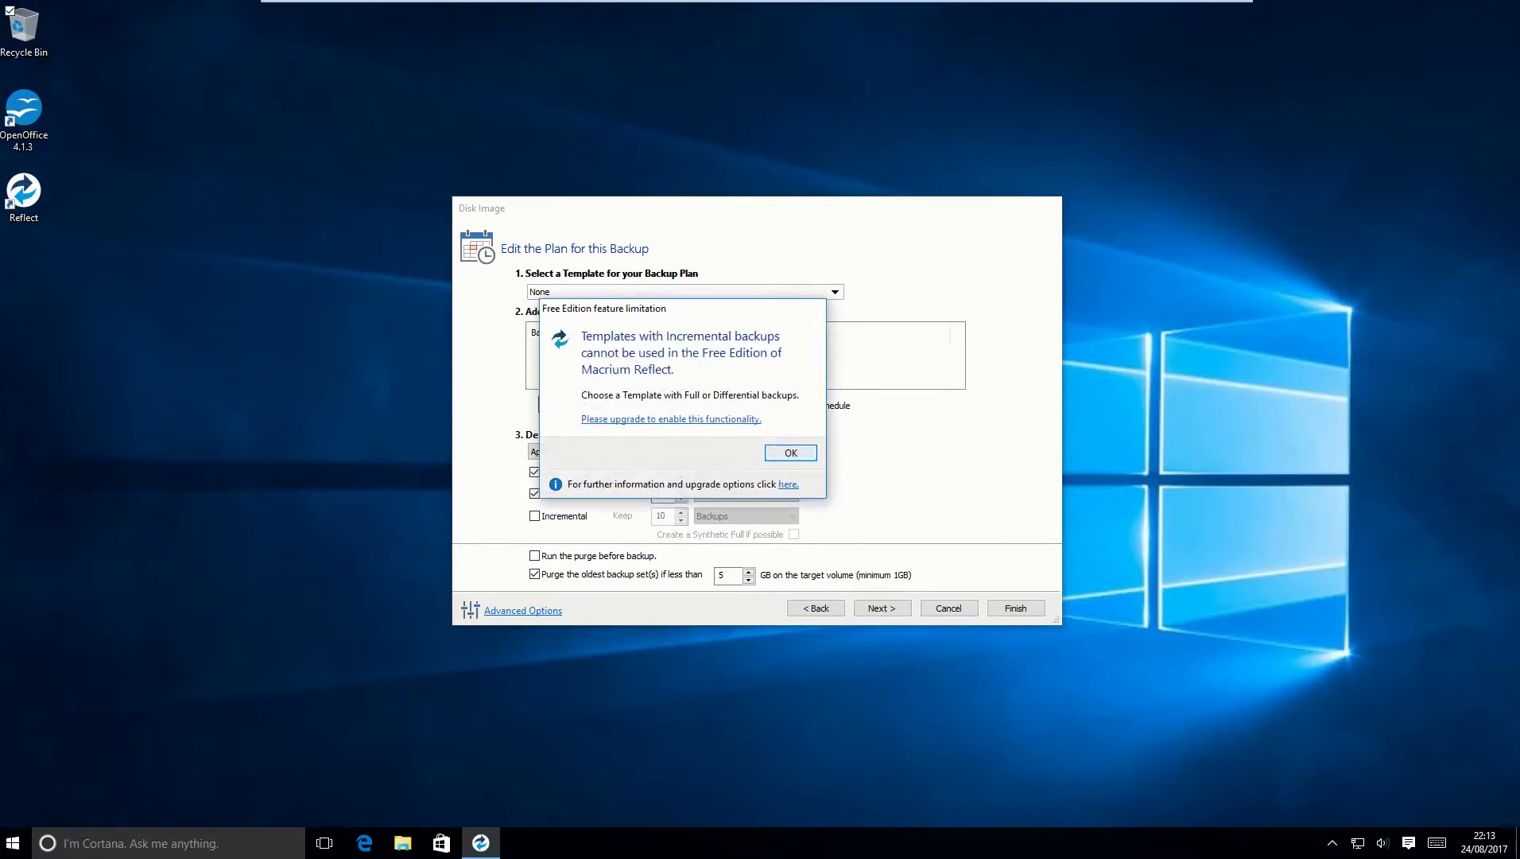
click(791, 452)
click(835, 292)
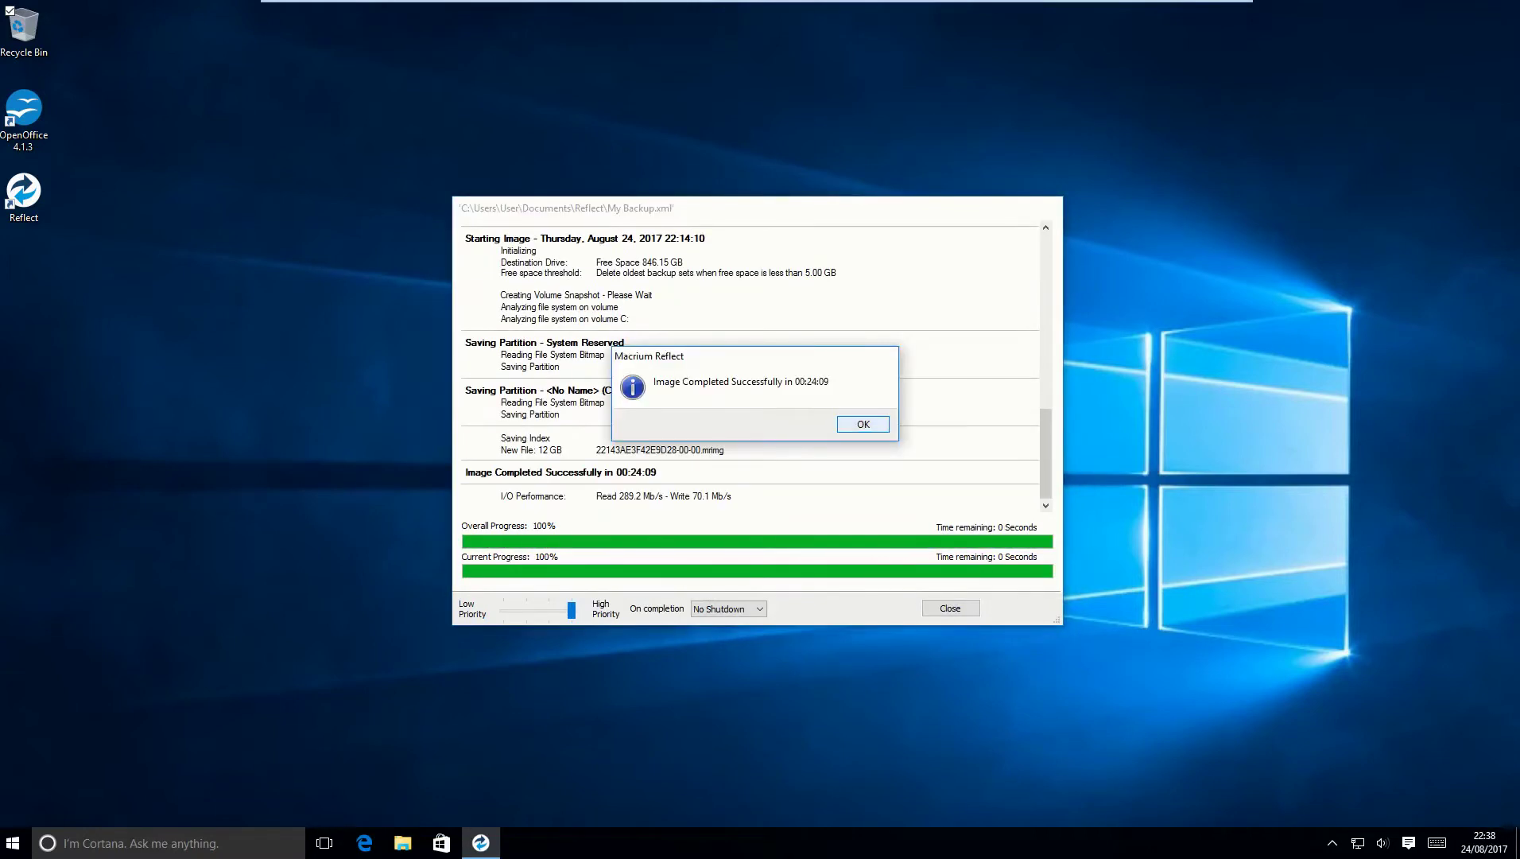
Dismiss the Image Completed Successfully notice and close the backup progress window.
key(Return)
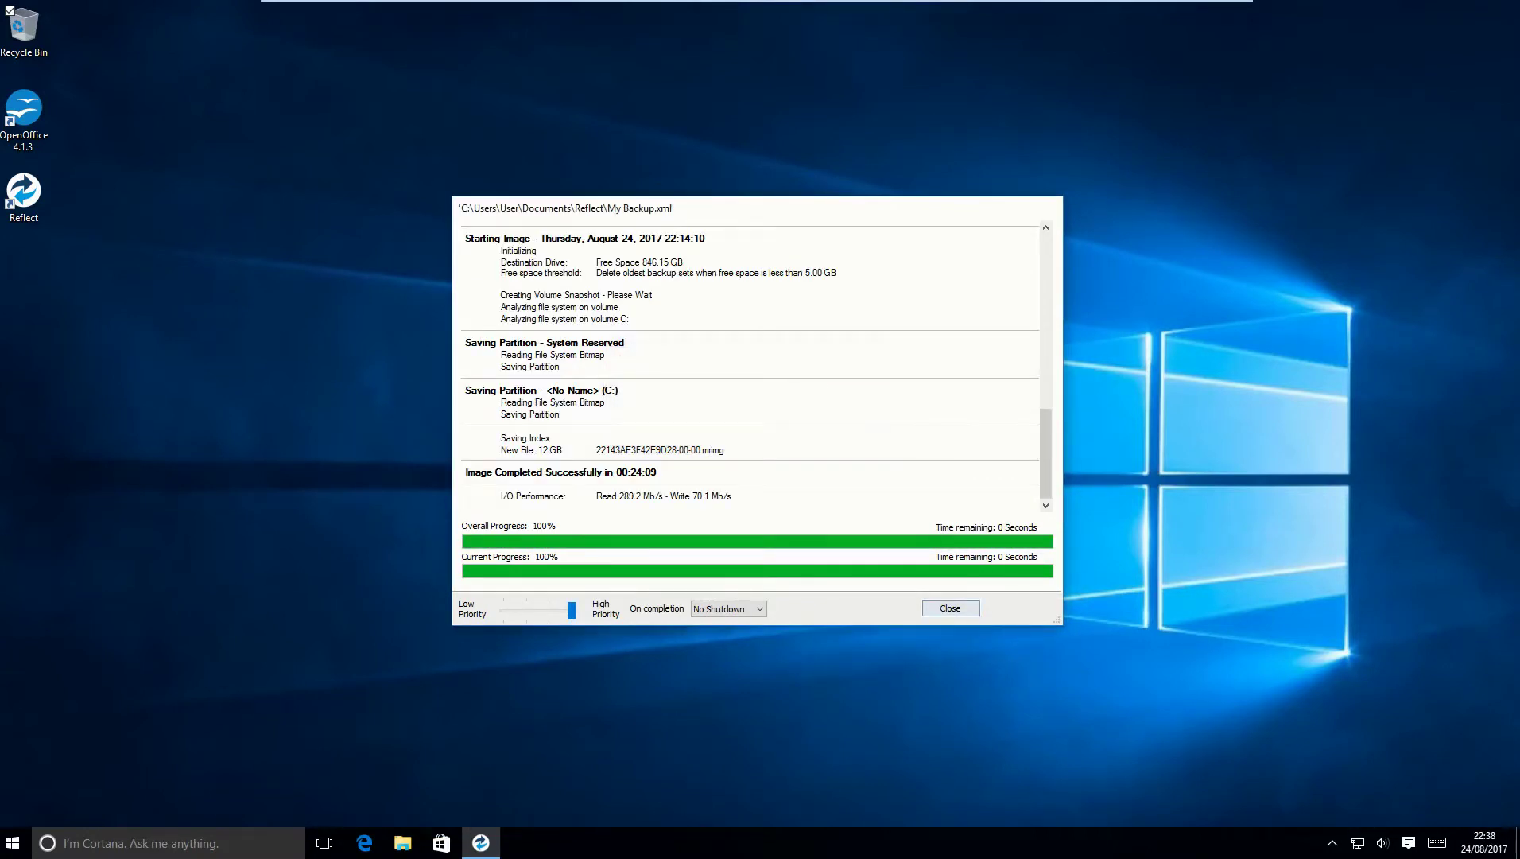
key(Return)
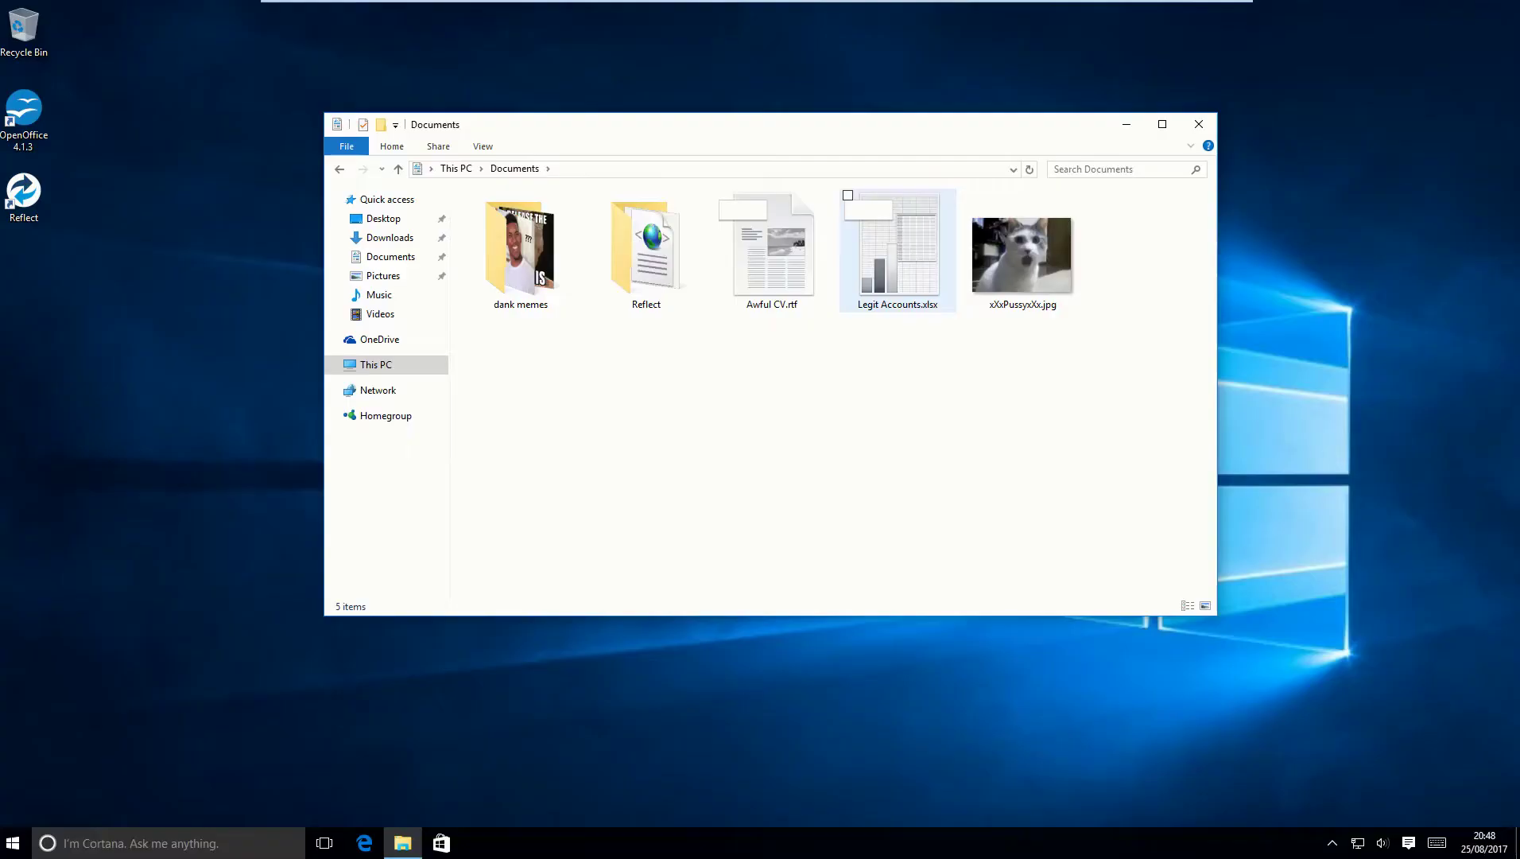
Delete Legit Accounts.xlsx from Documents with confirmation, then close File Explorer.
click(1022, 255)
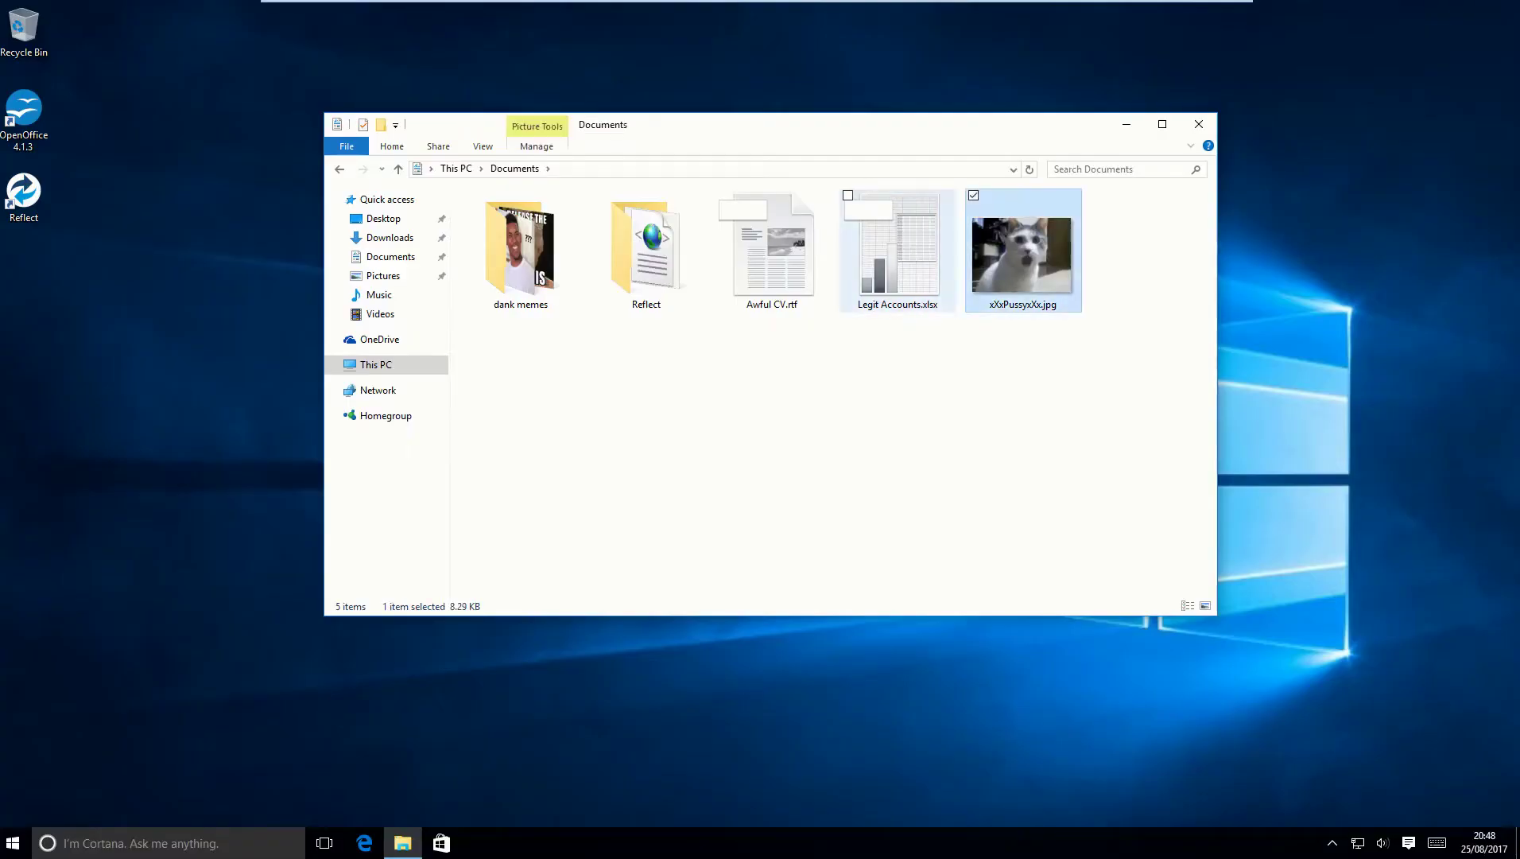
key(Left)
key(Right)
key(Left)
key(Right)
key(Left)
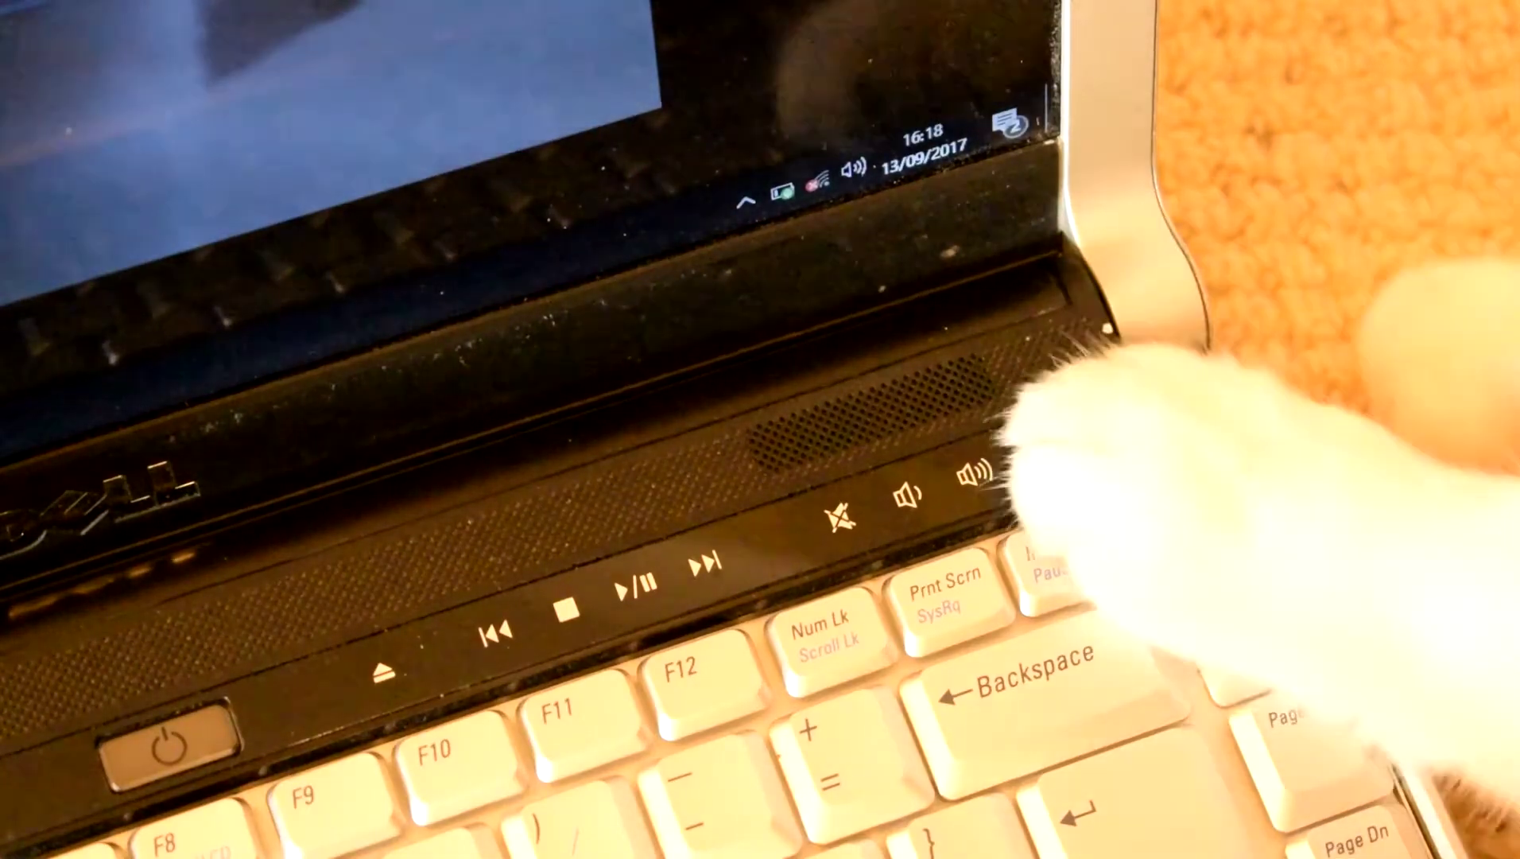
key(Delete)
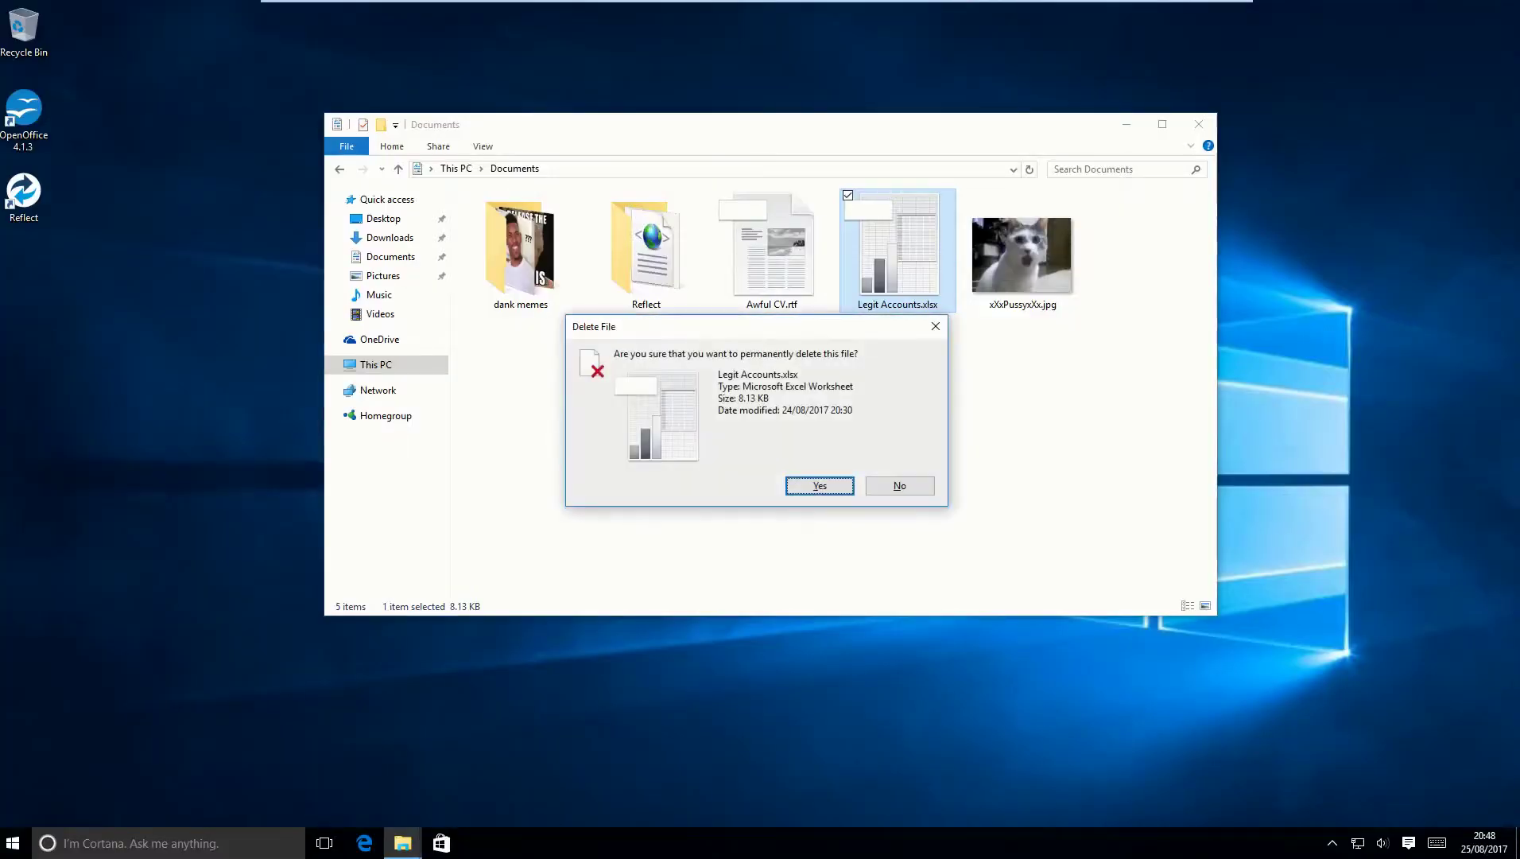
key(Return)
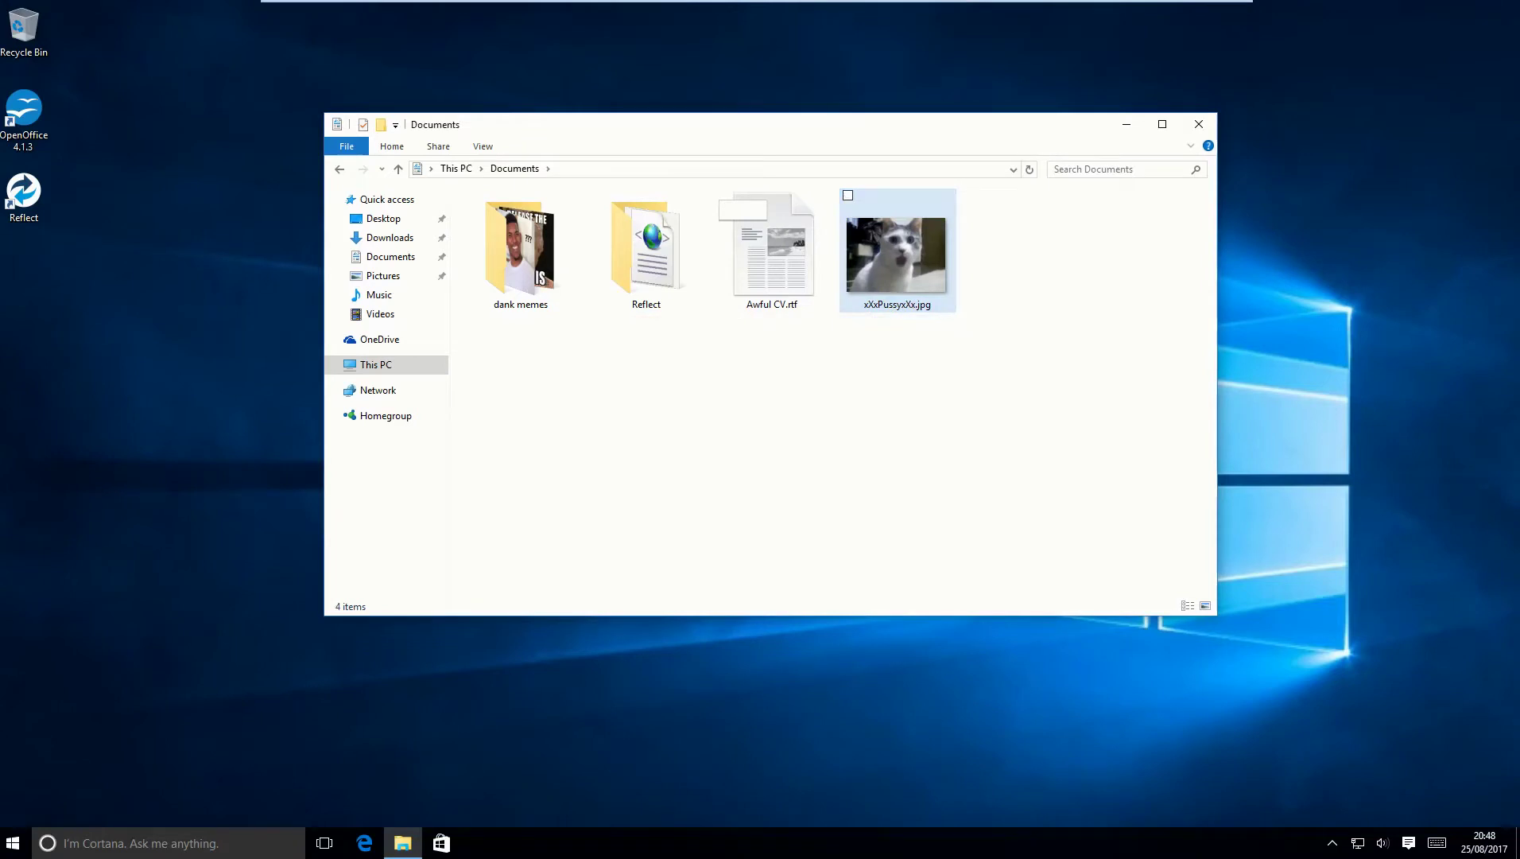
key(alt+F4)
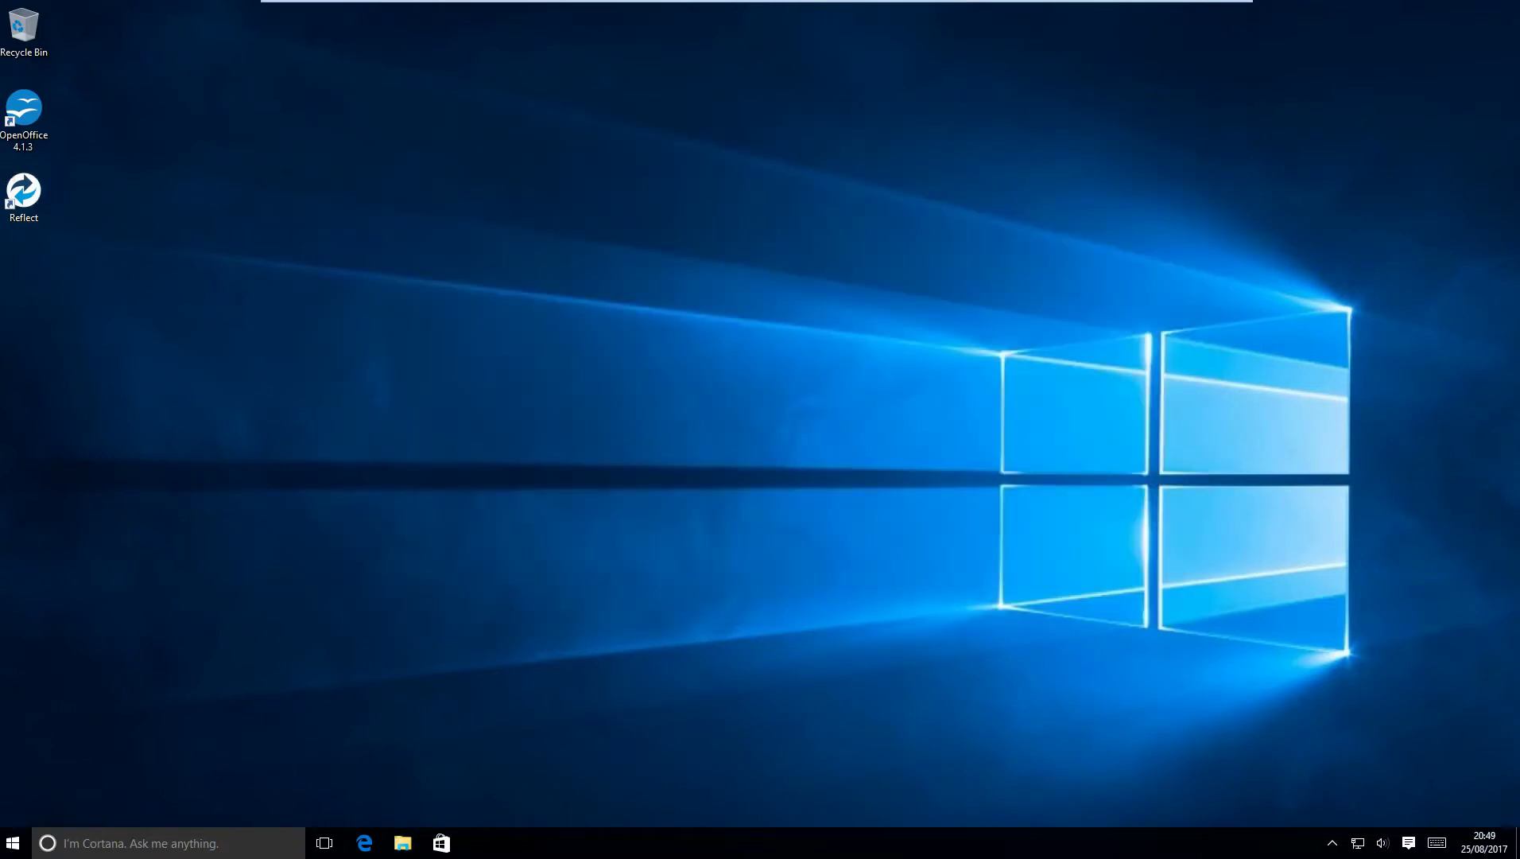
Launch Reflect as administrator and mount the image's C: partition as drive D:.
key(Return)
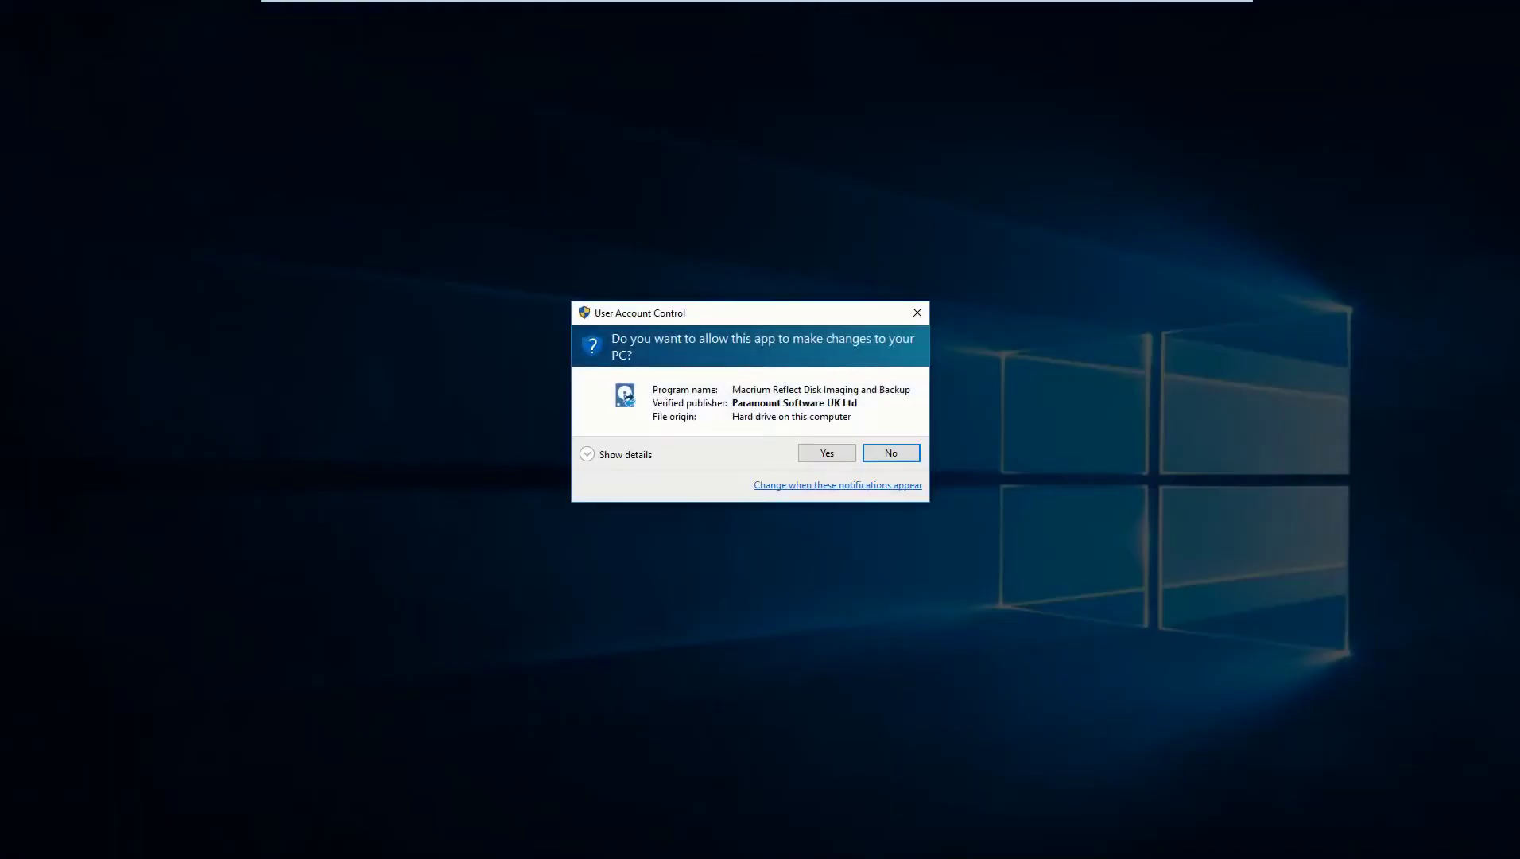
key(Left)
key(Return)
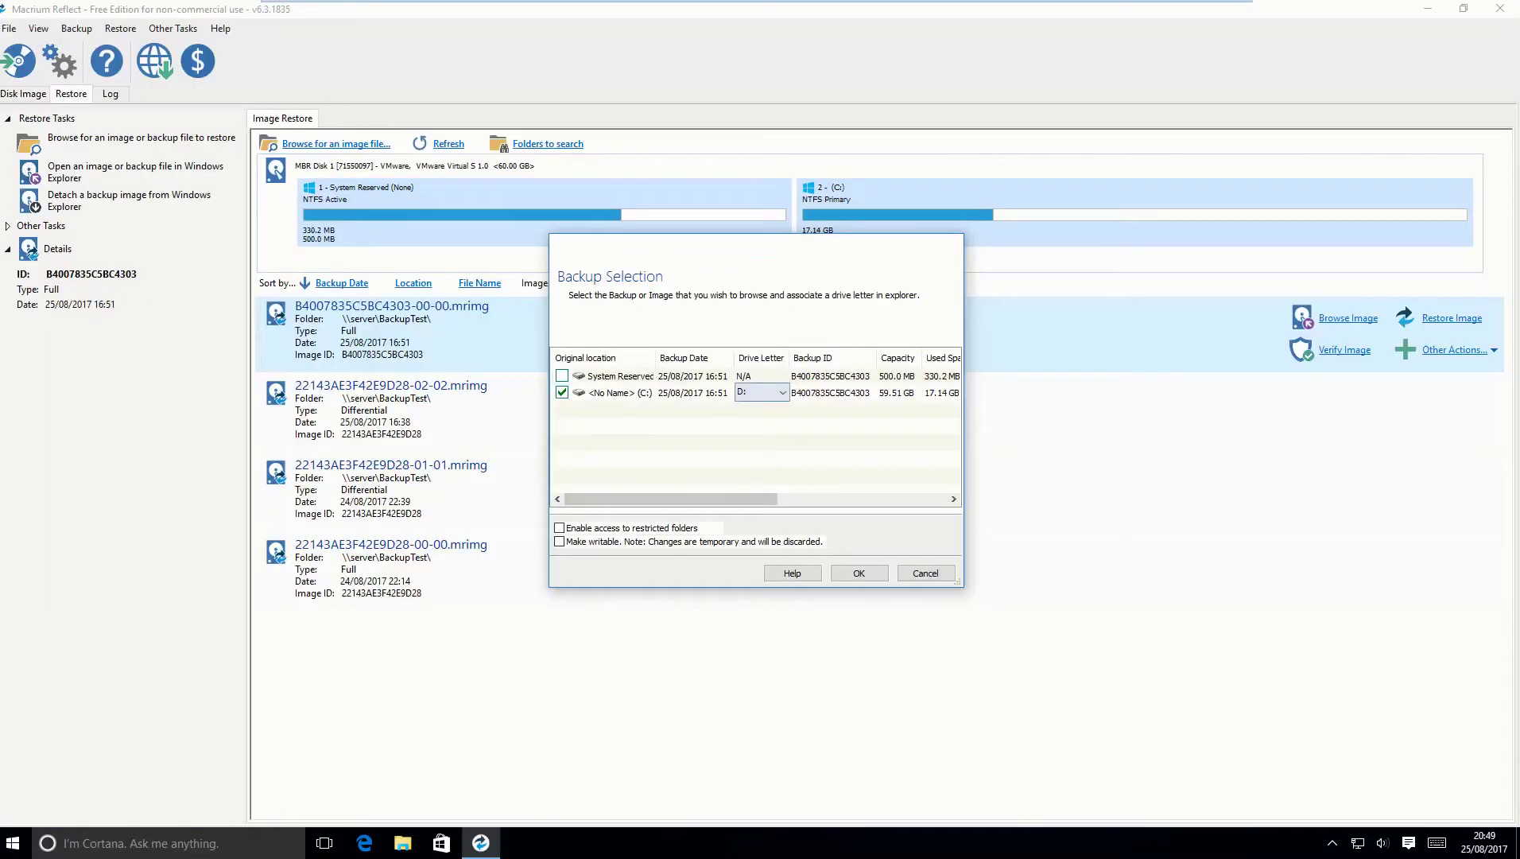
click(782, 392)
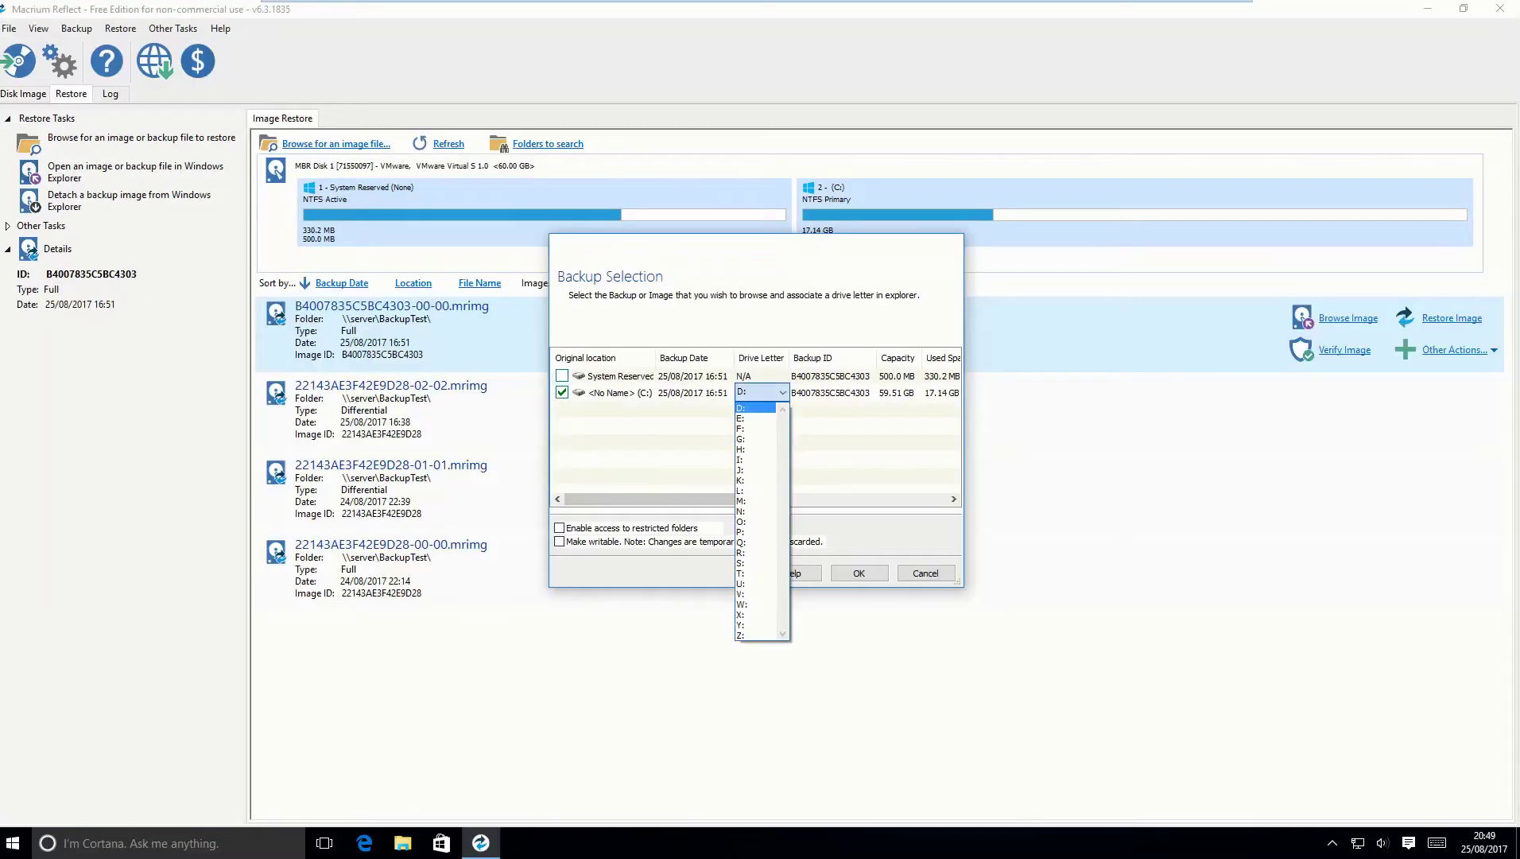
click(755, 408)
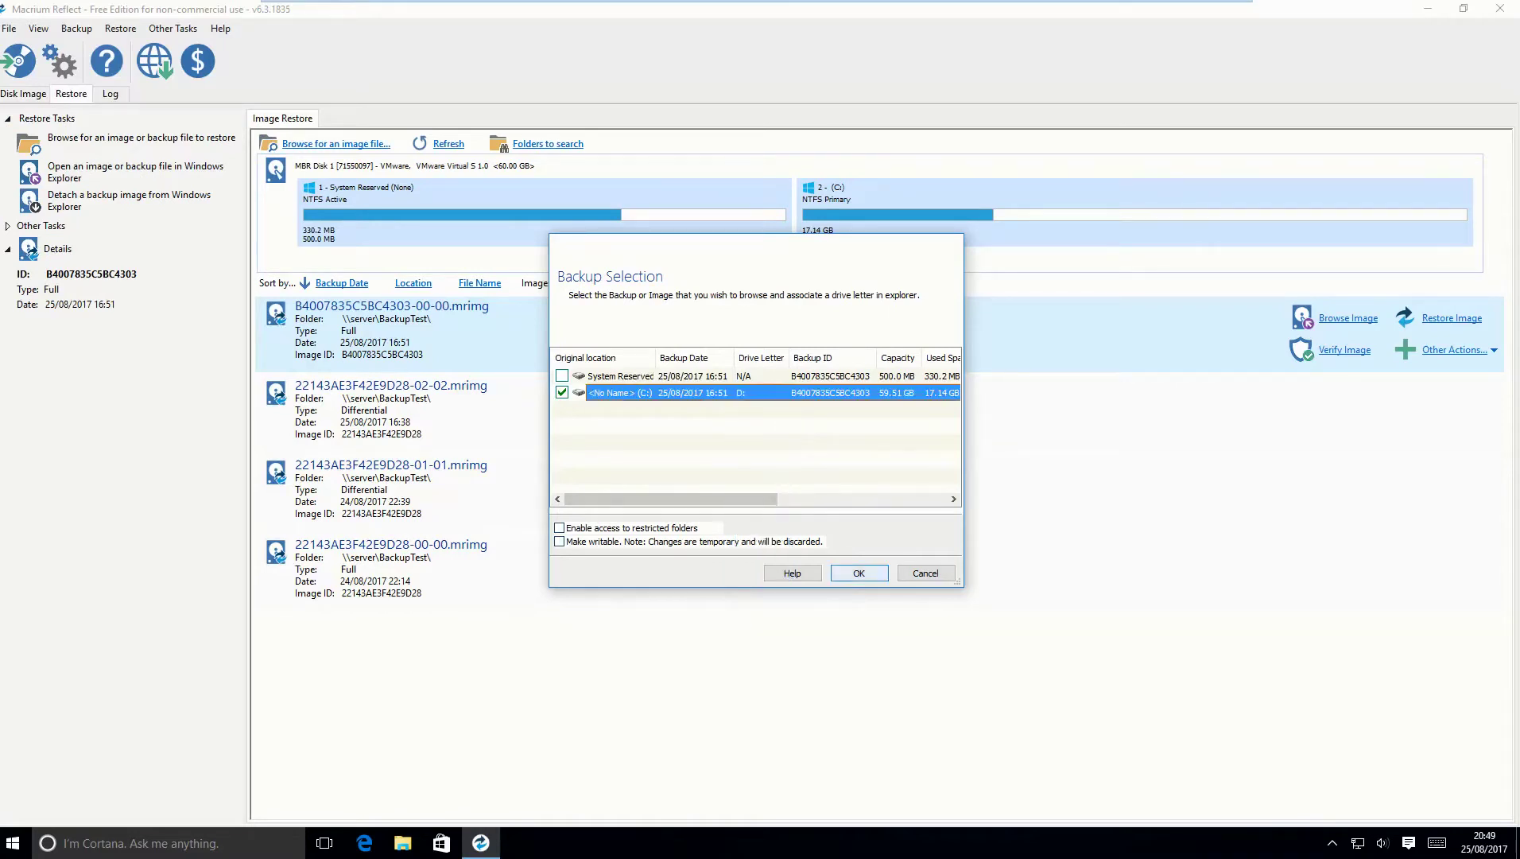
key(Return)
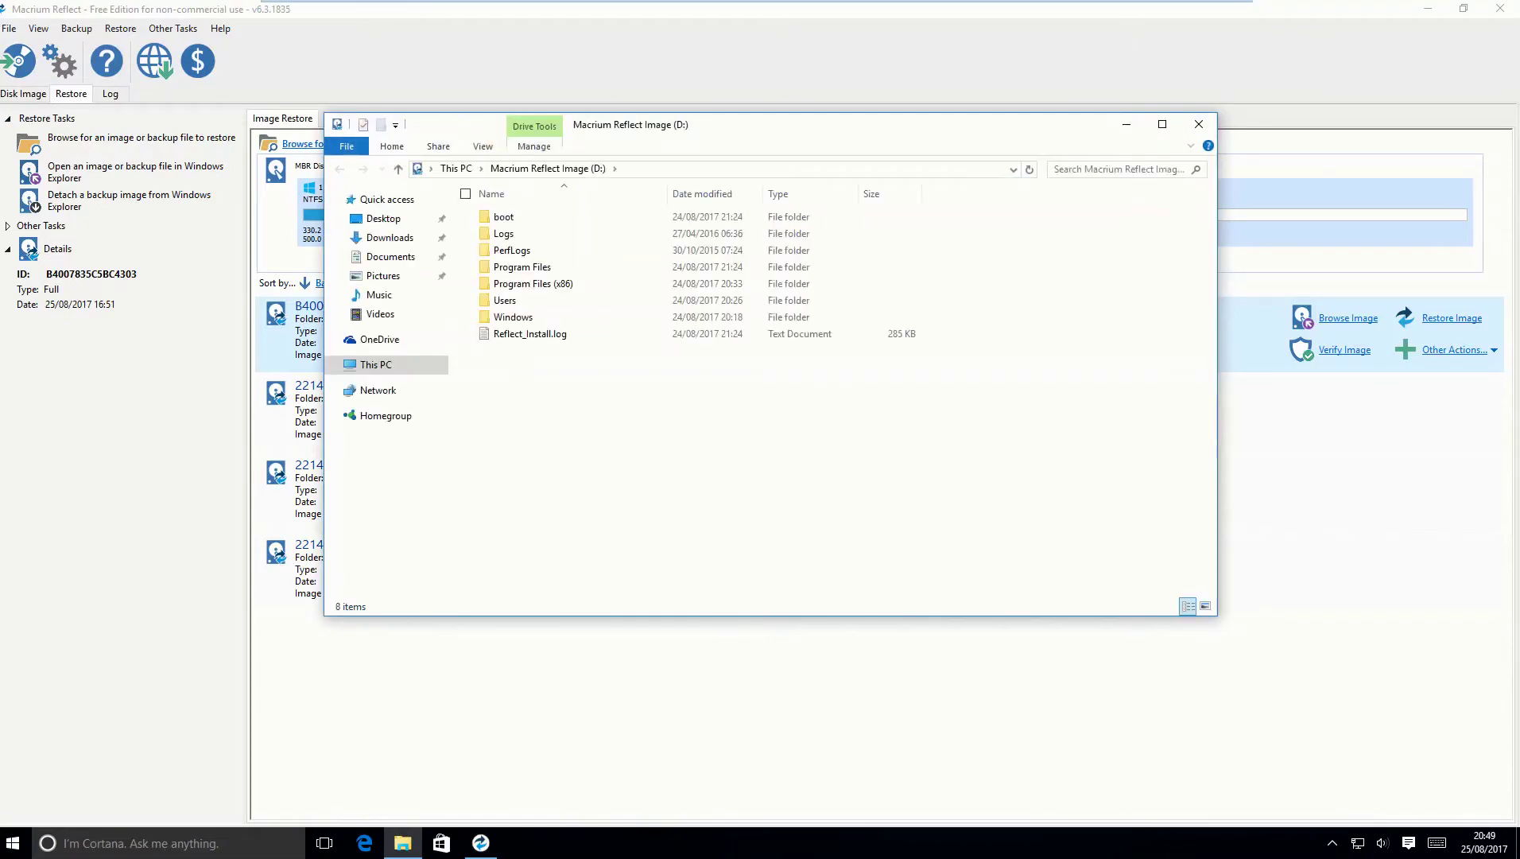
Copy Legit Accounts.xlsx from D:\Users\User\Documents onto the desktop.
double_click(505, 300)
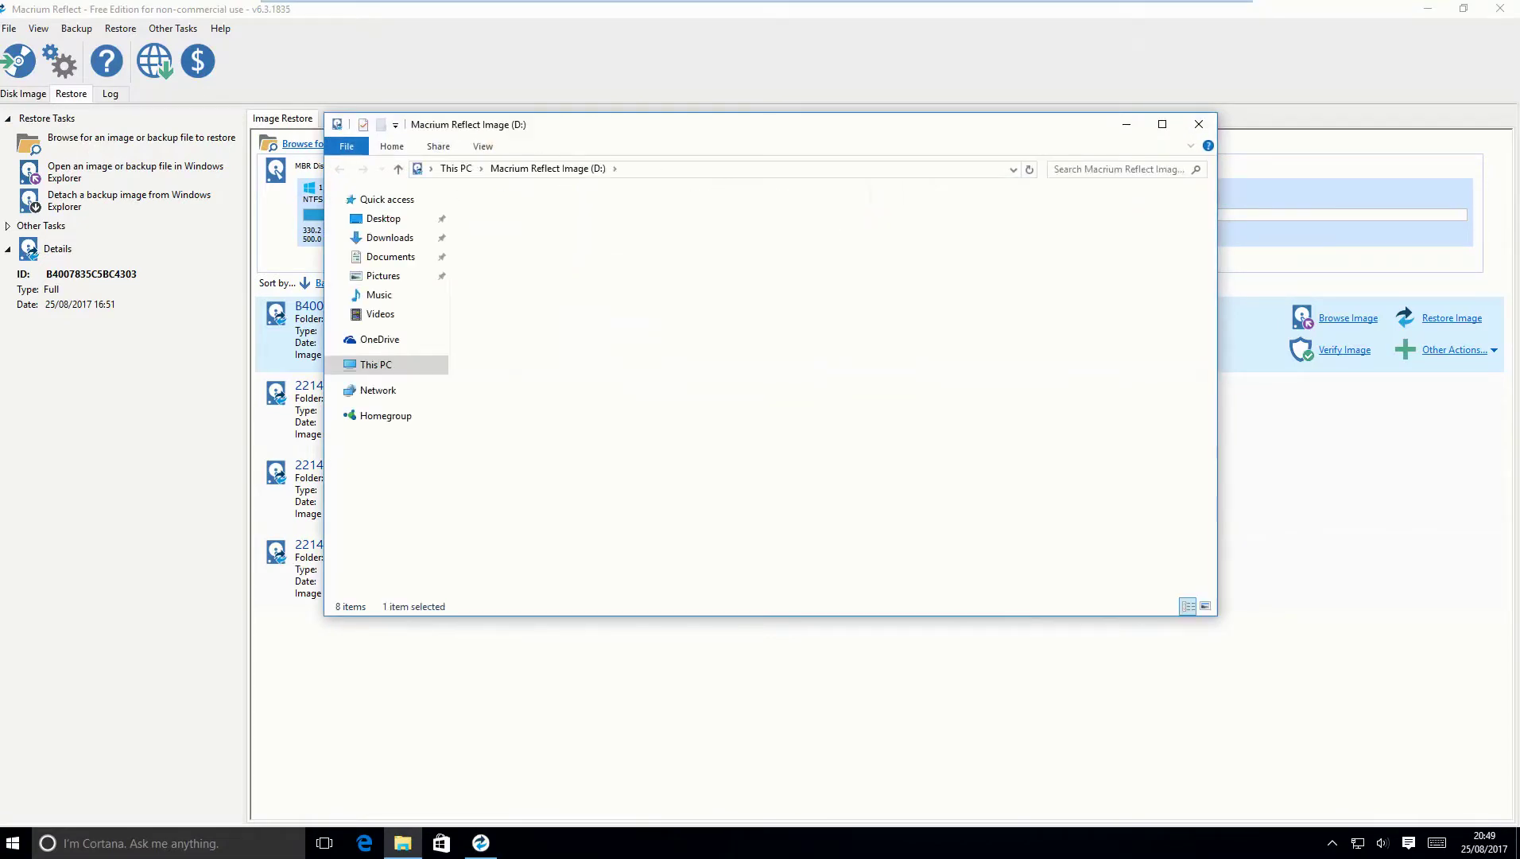
double_click(502, 233)
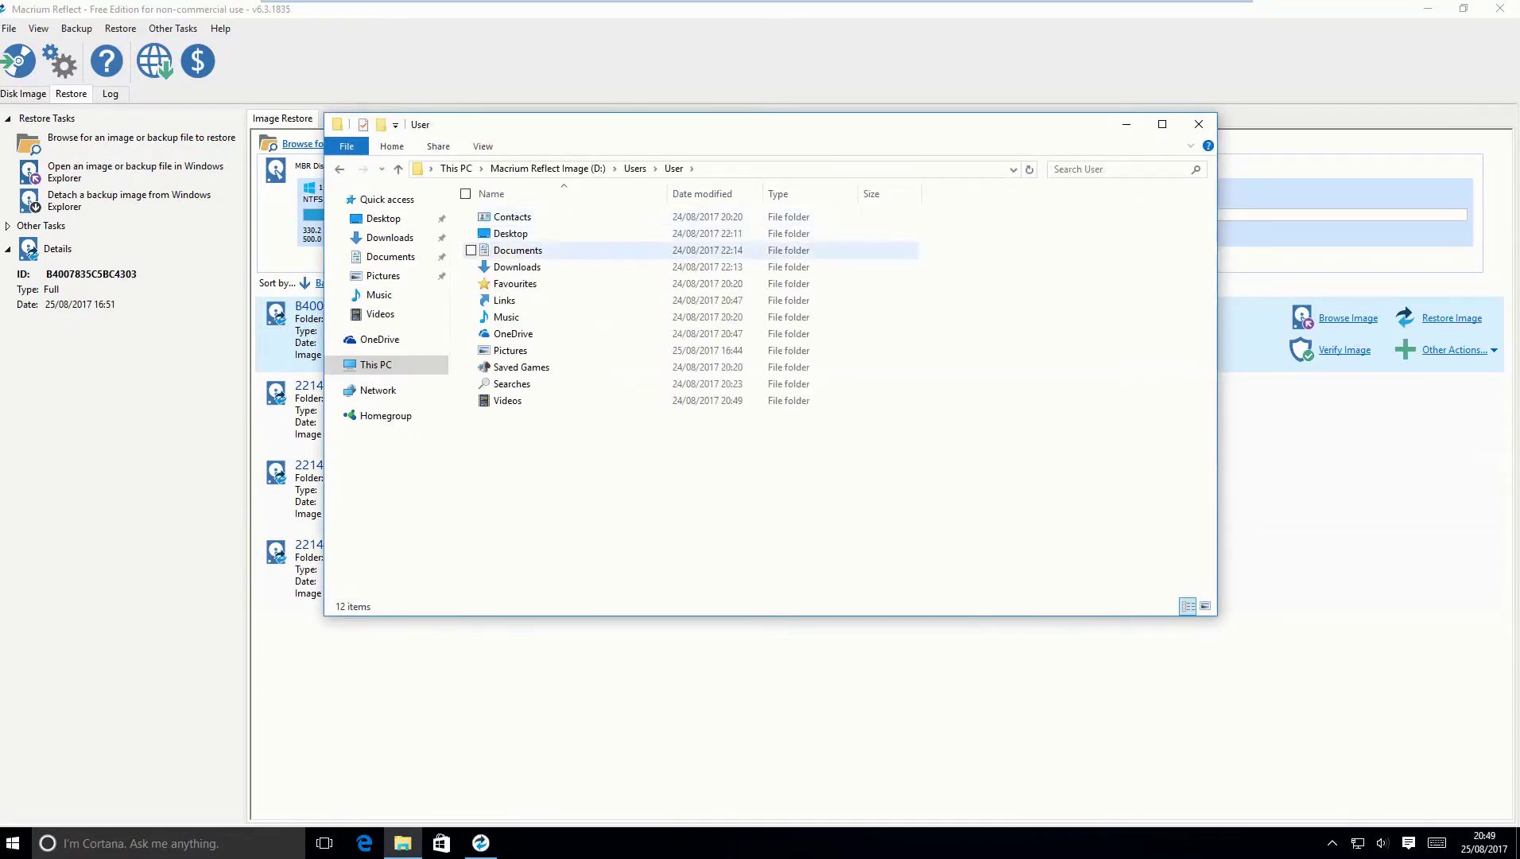
double_click(516, 250)
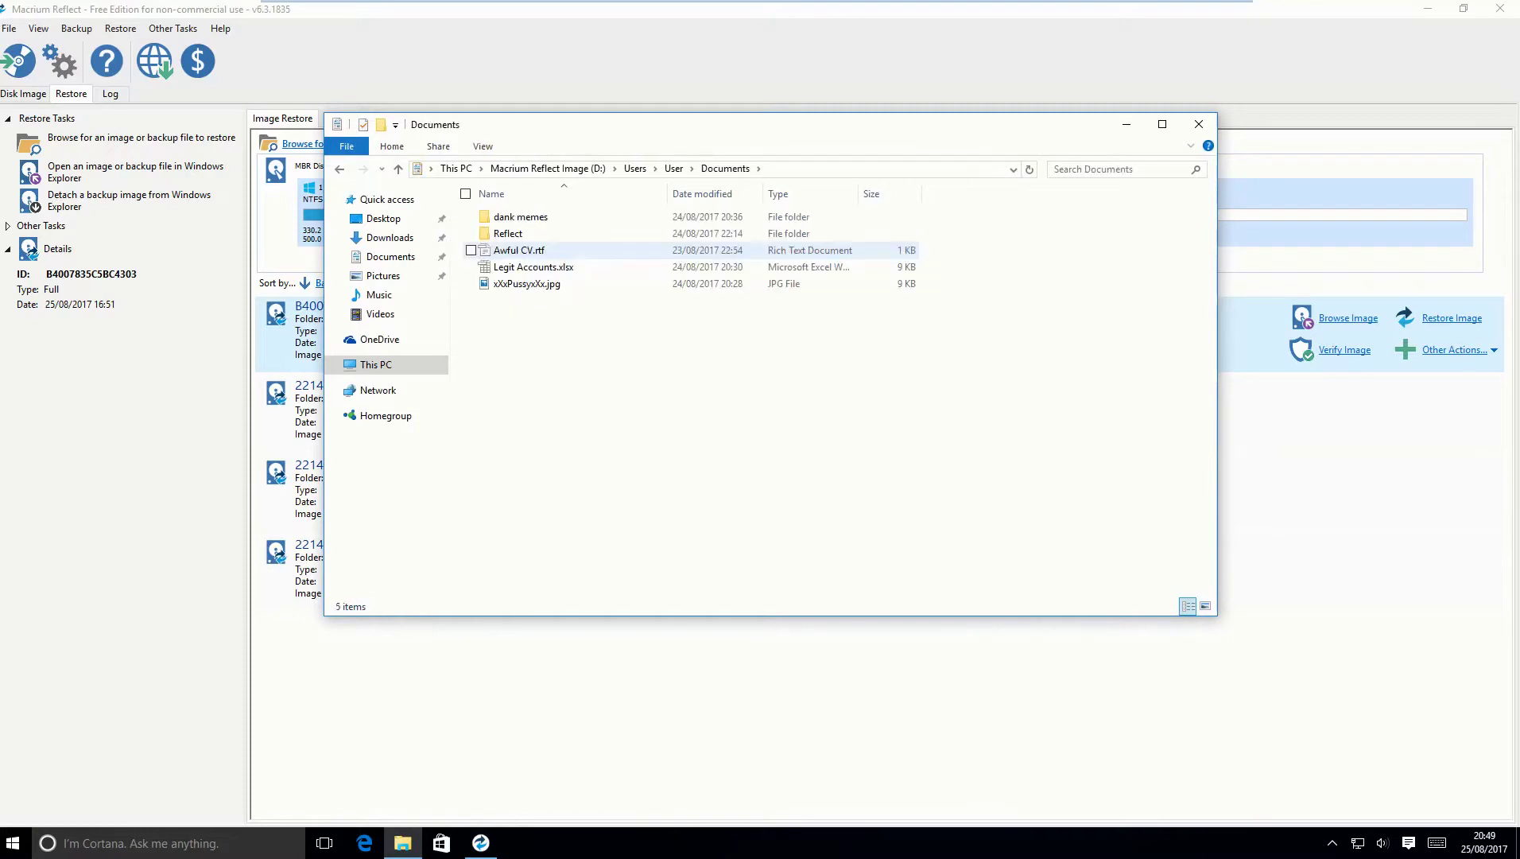
click(533, 266)
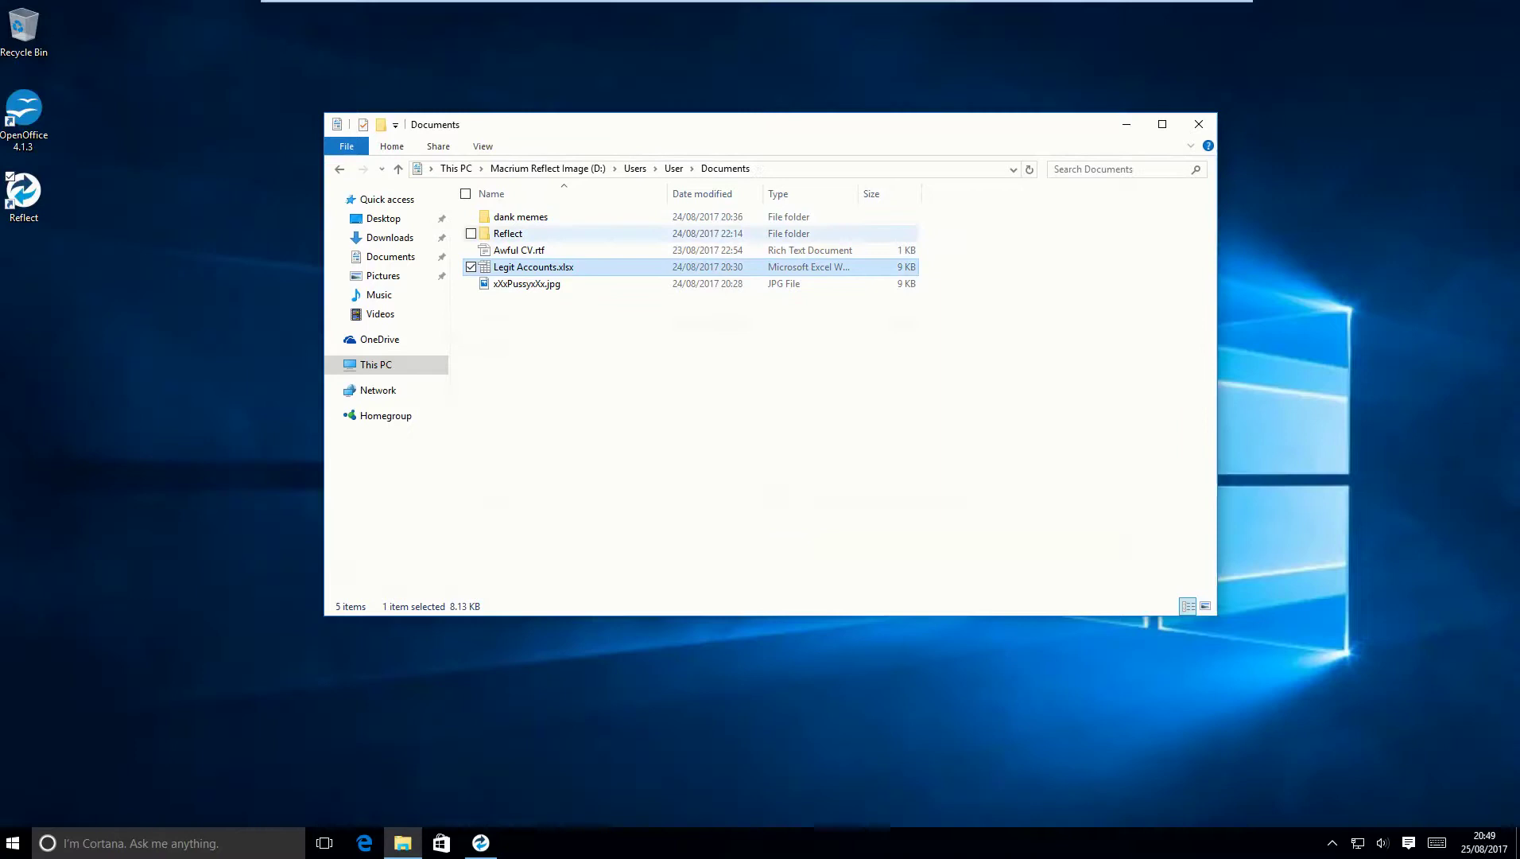
drag(533, 268, 108, 332)
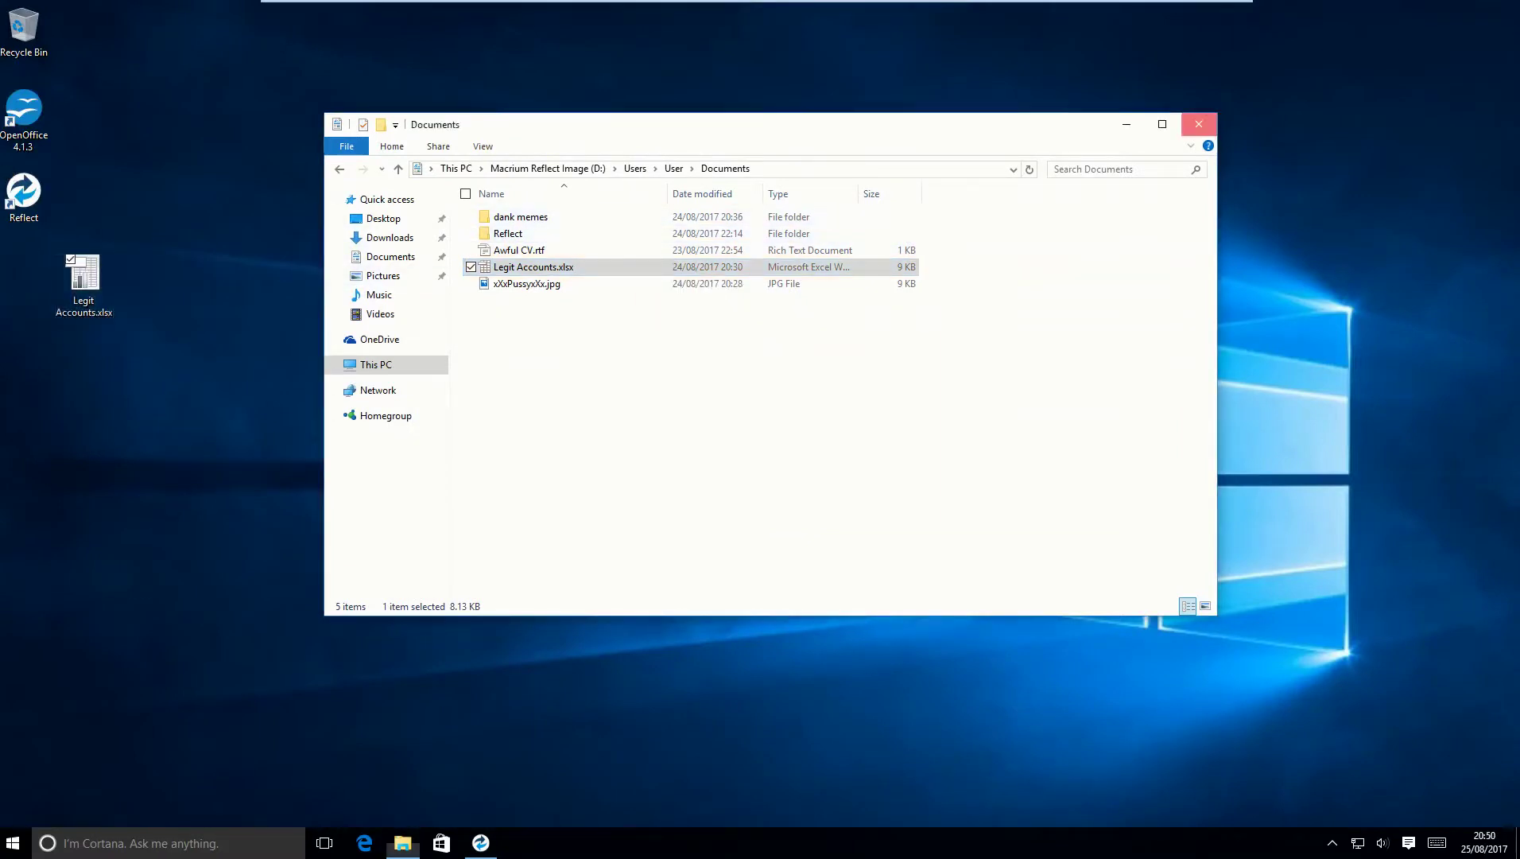
Open the recovered Legit Accounts.xlsx and select cells D4 to D7.
key(alt+F4)
key(Return)
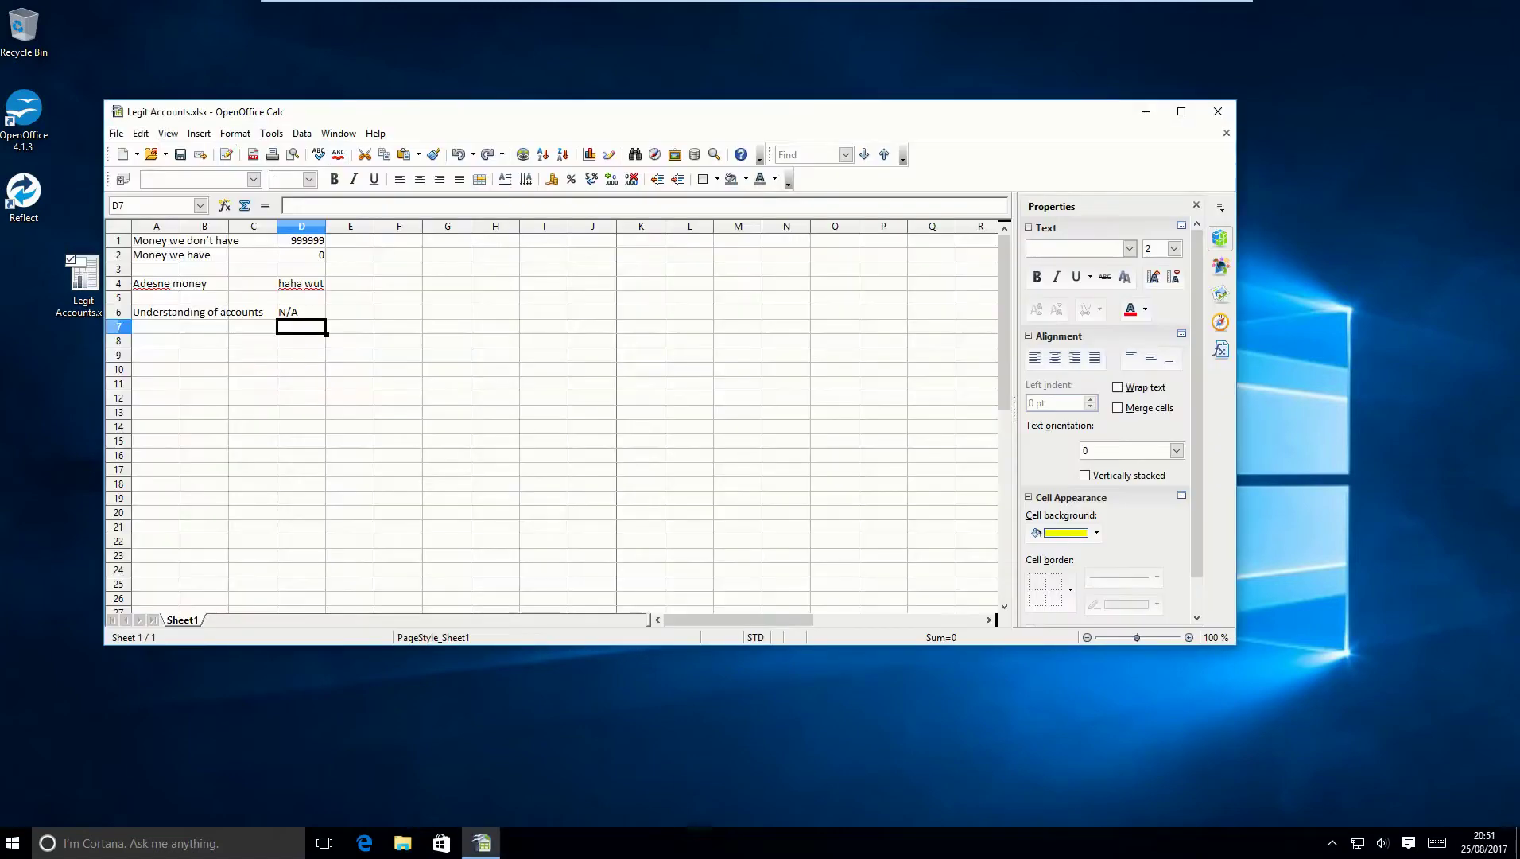
key(Up)
key(Up)
key(Up)
key(shift+Down)
key(shift+Down)
key(shift+Down)
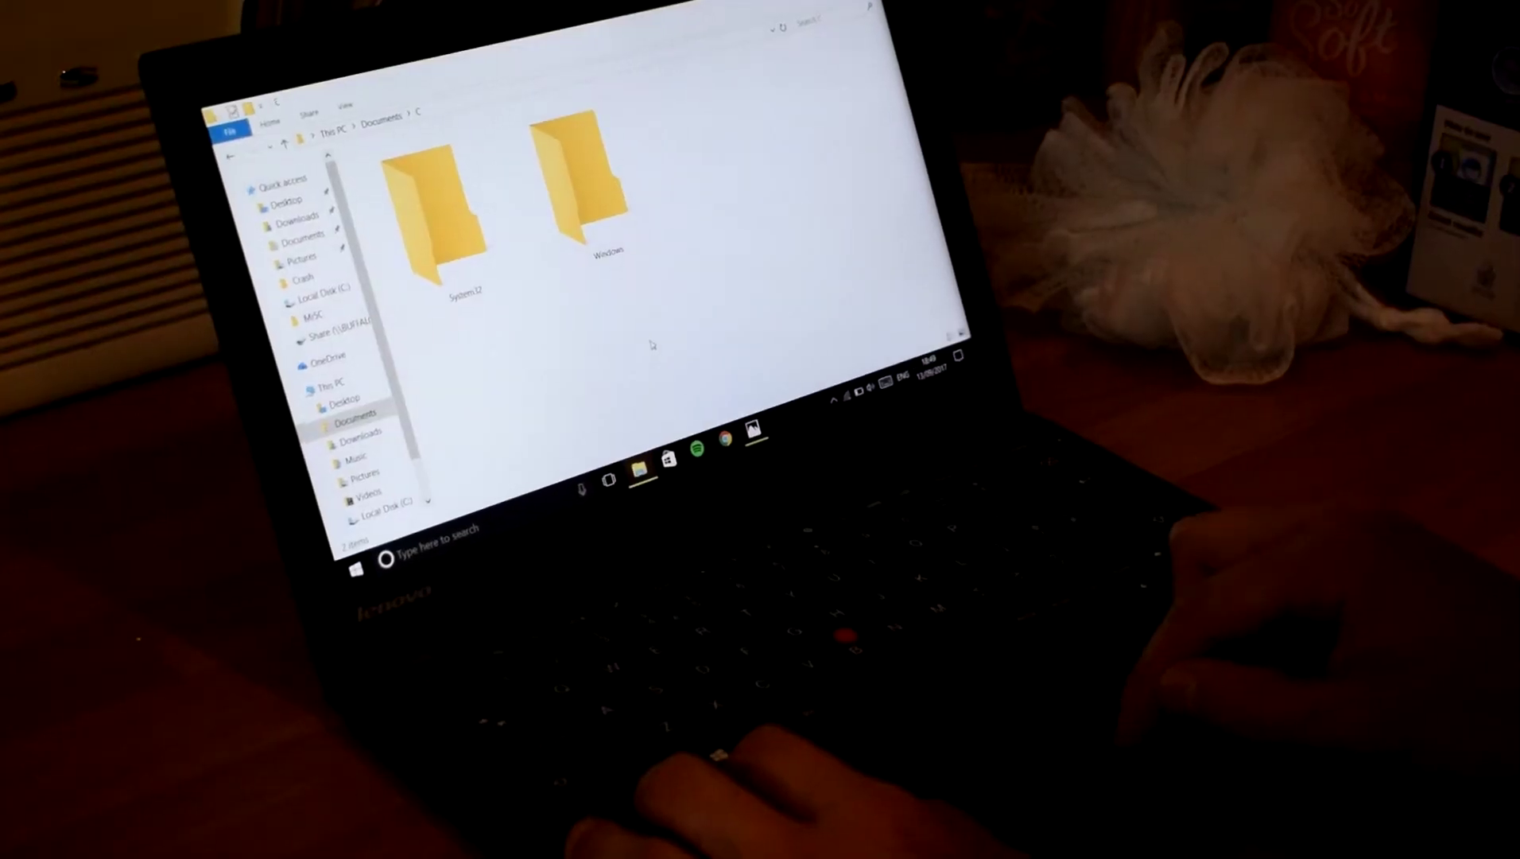
Delete the System32 folder from the C folder and switch to the Photos window.
click(440, 246)
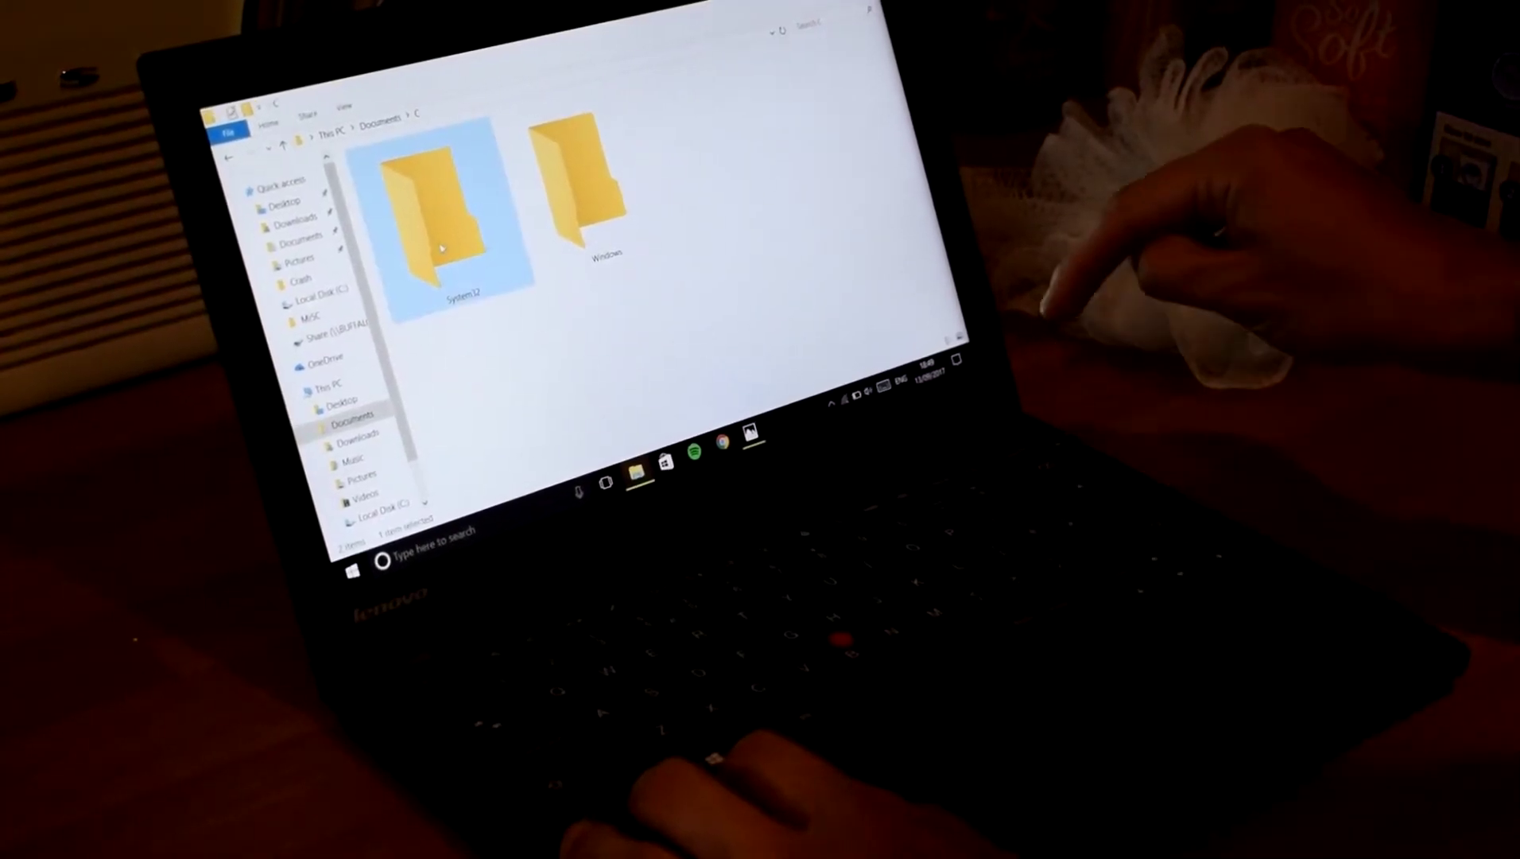
key(Delete)
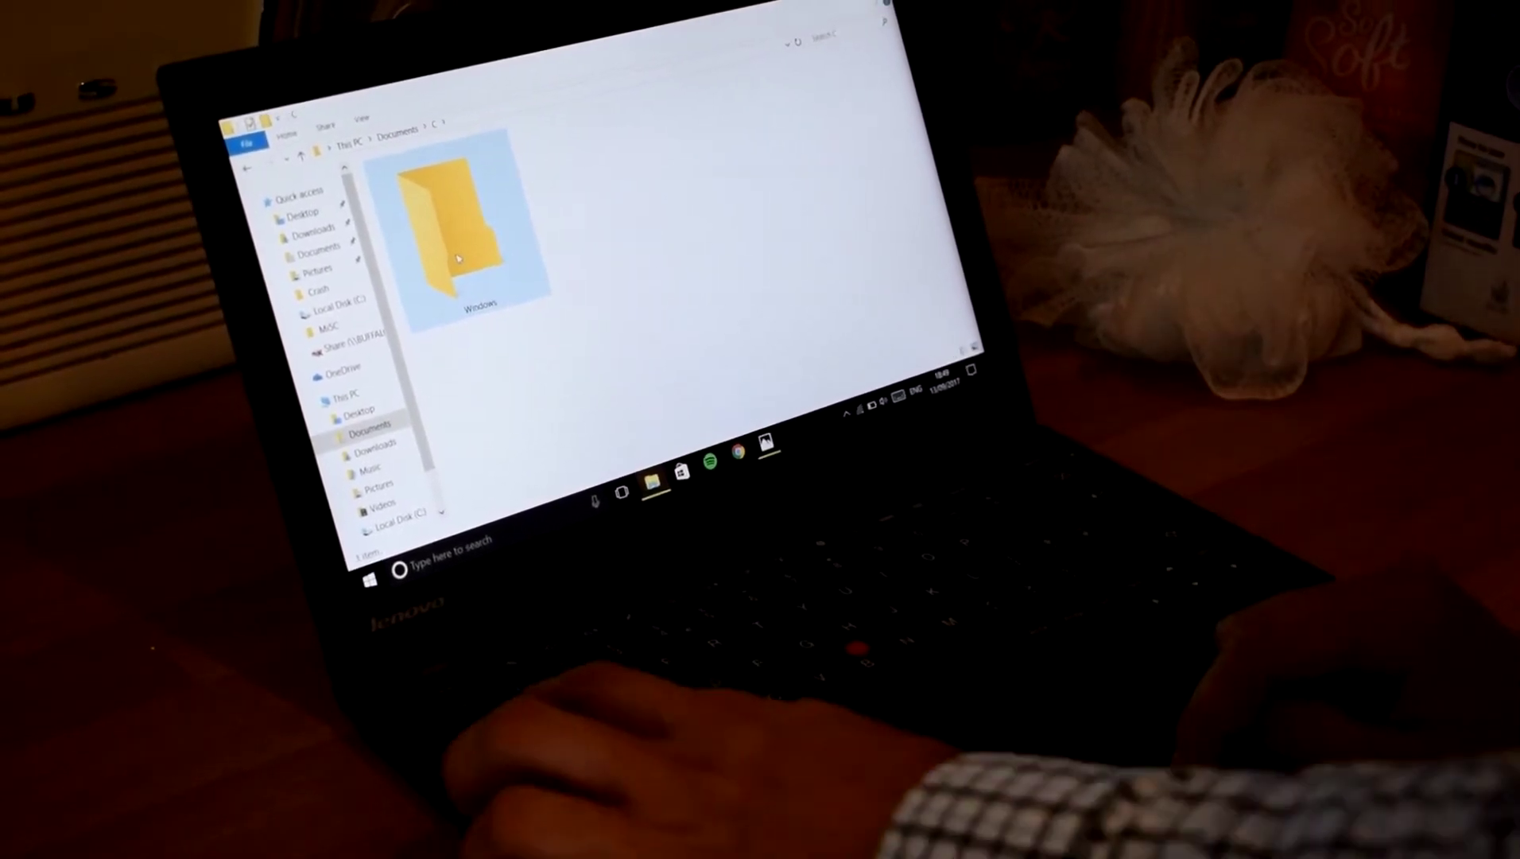
key(alt+Tab)
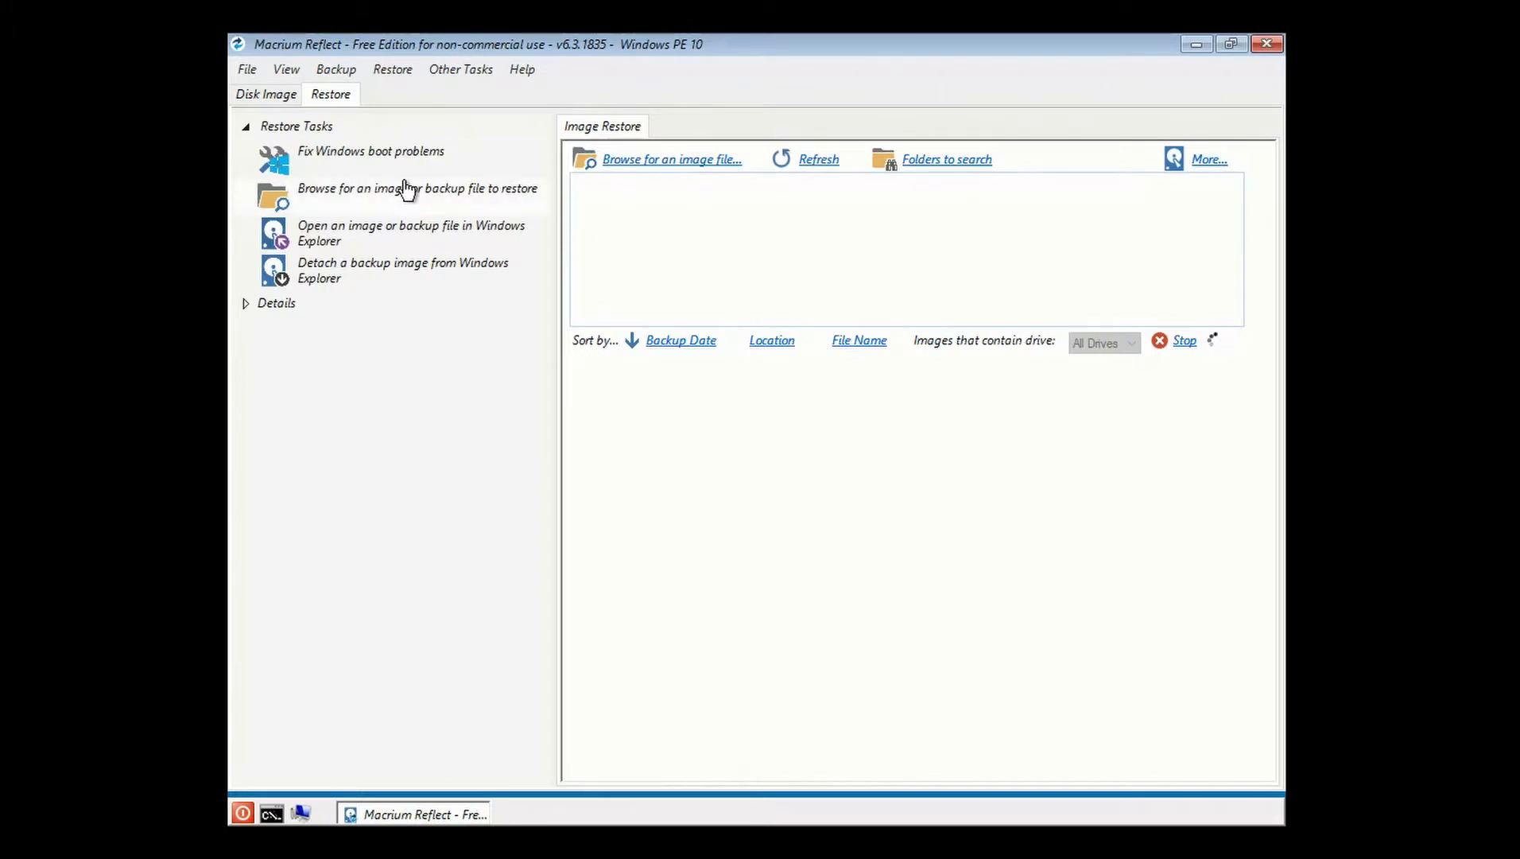
Map \\server\BackupTest as a network drive with the server credentials.
click(405, 191)
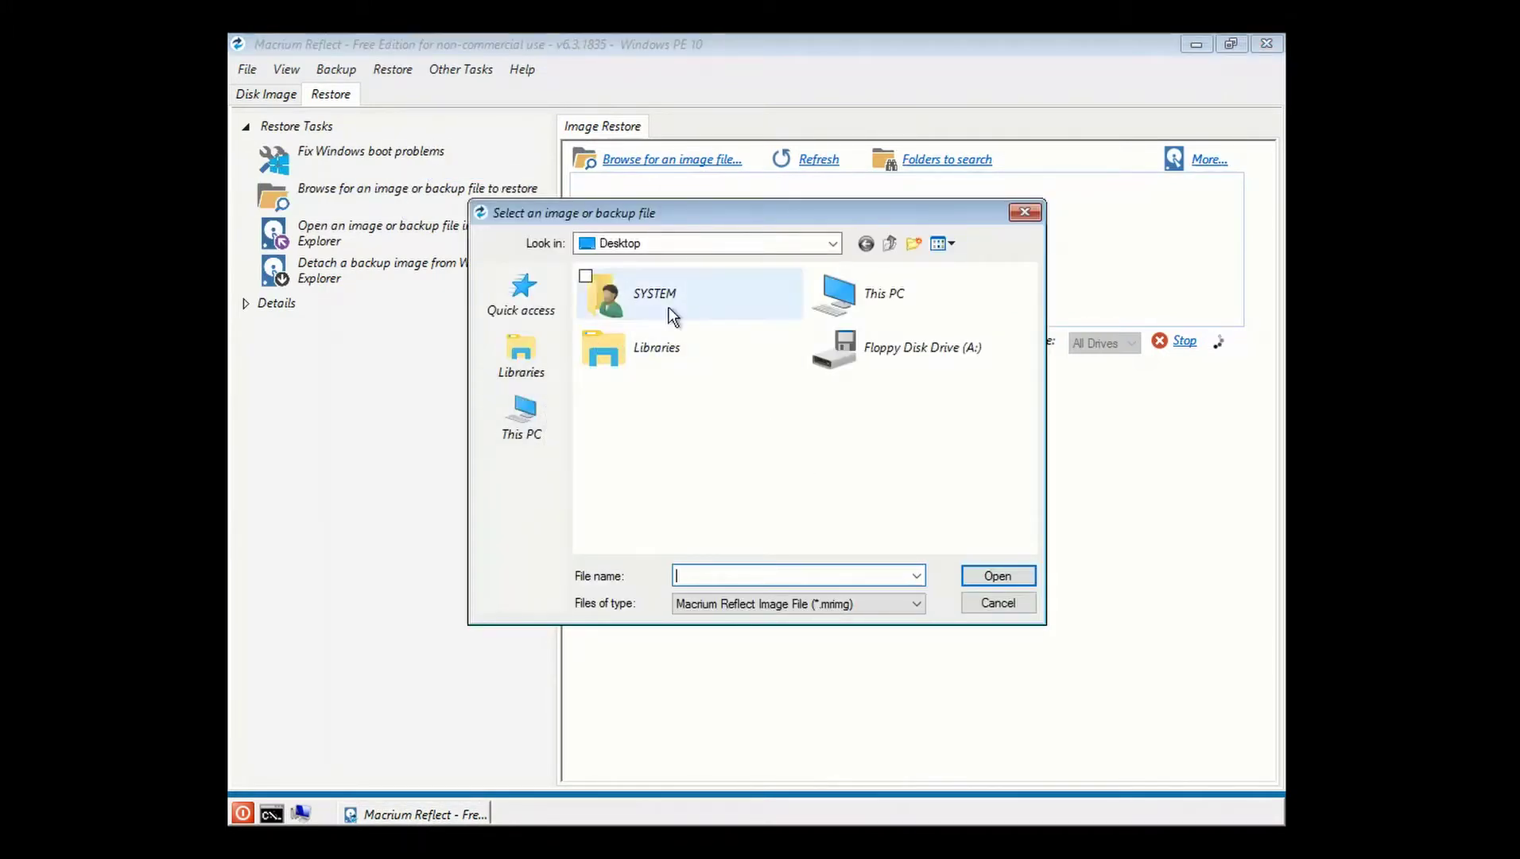
click(827, 242)
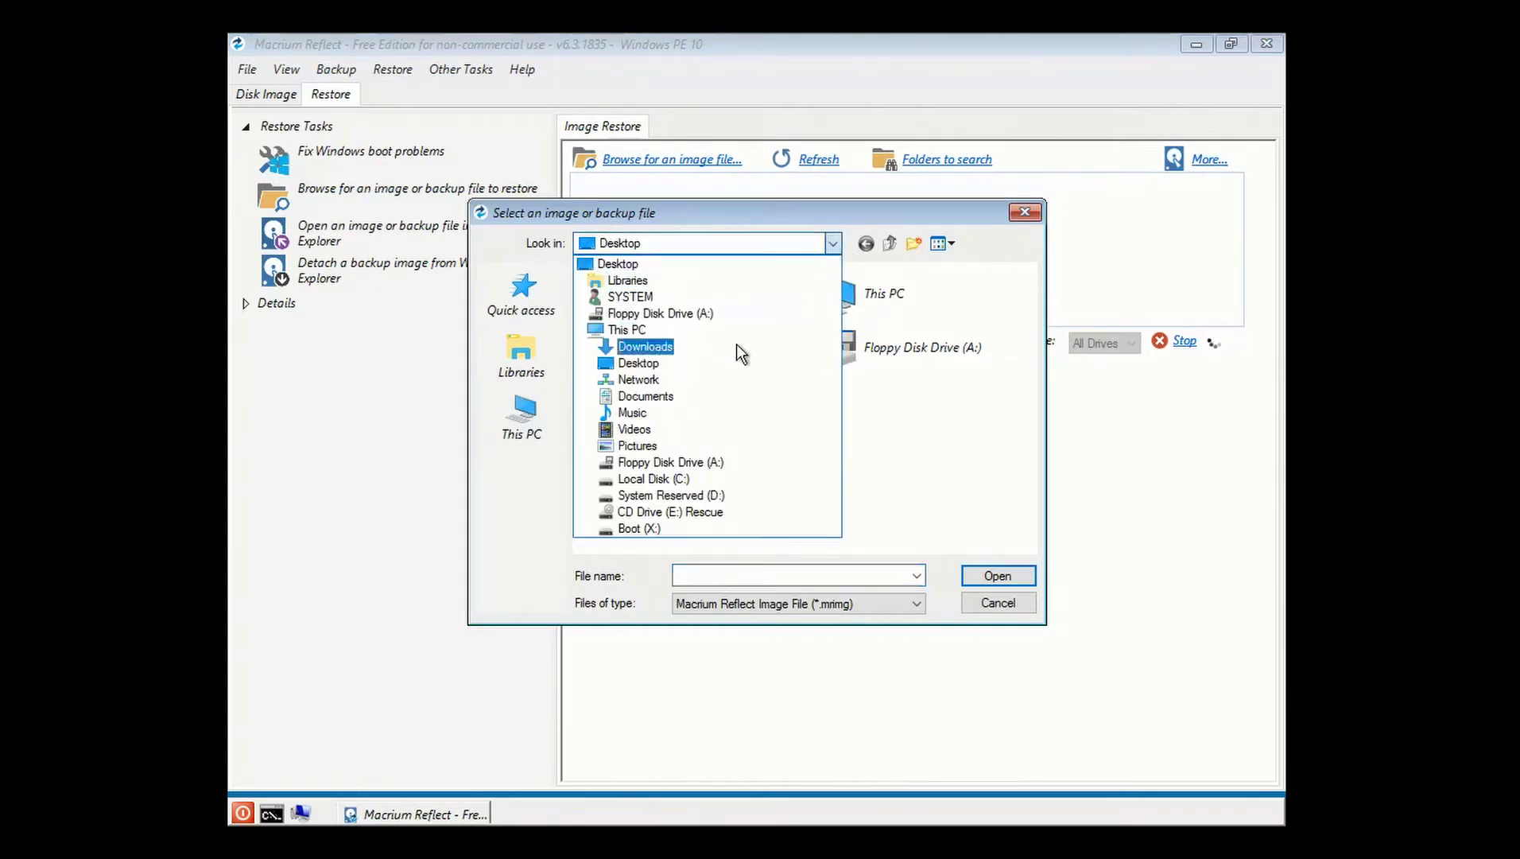
click(683, 384)
click(454, 182)
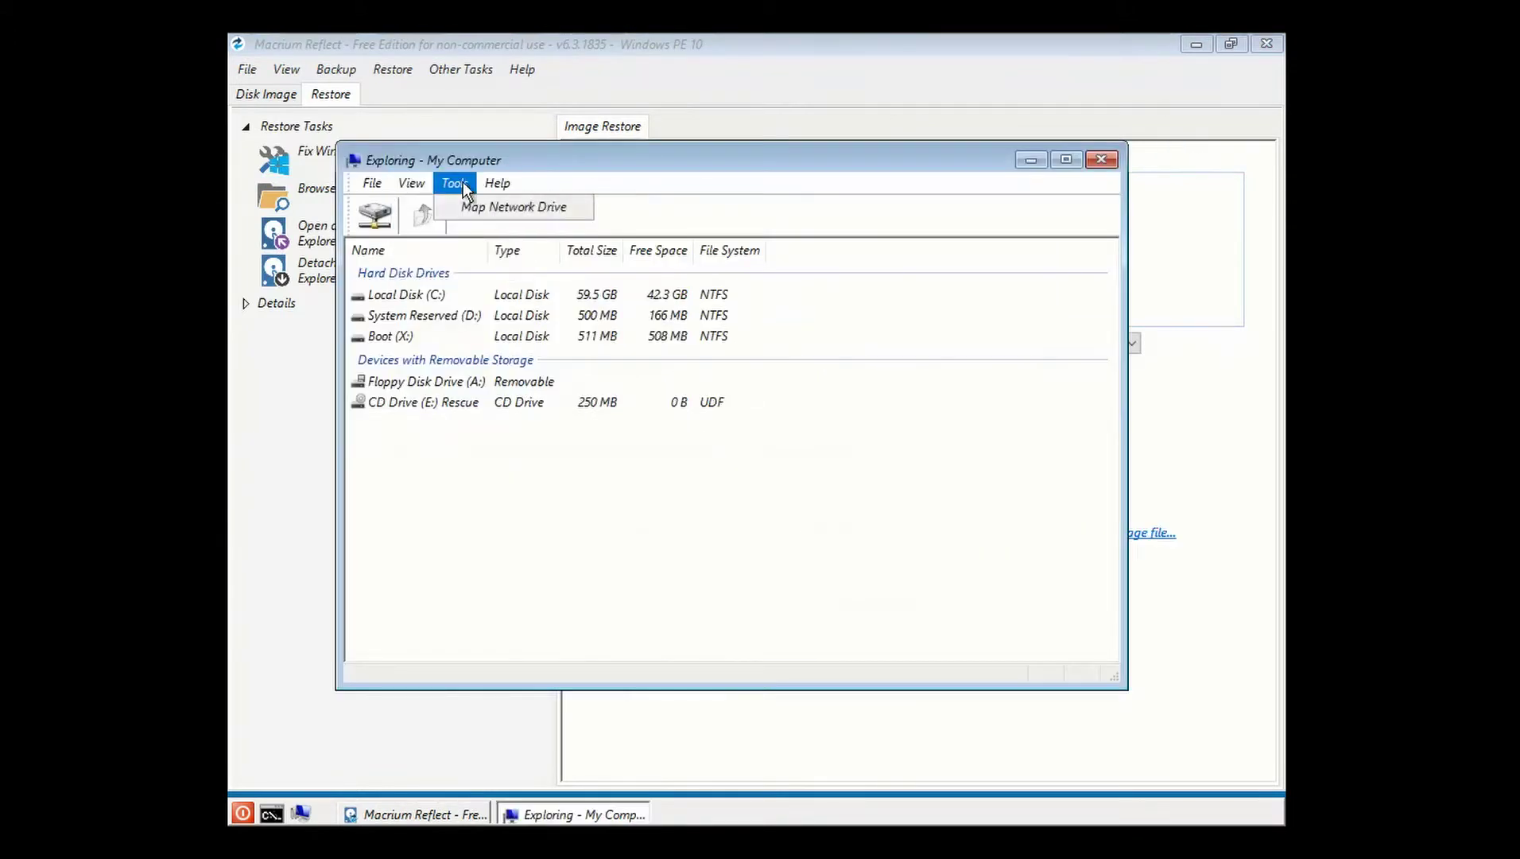
click(469, 203)
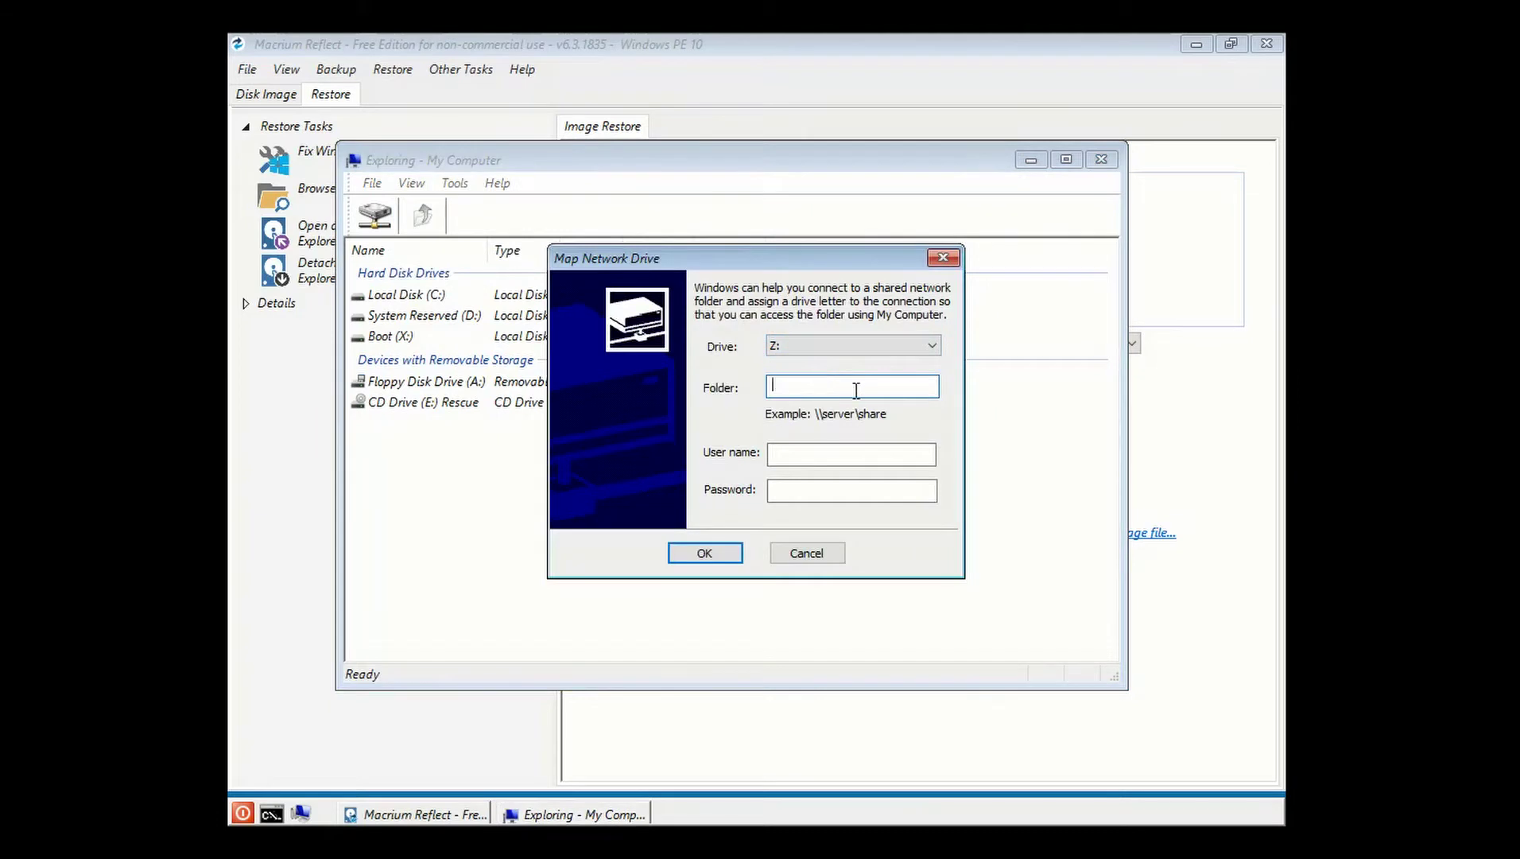
text(\\server\BackupTest)
key(Tab)
text(**********)
key(Return)
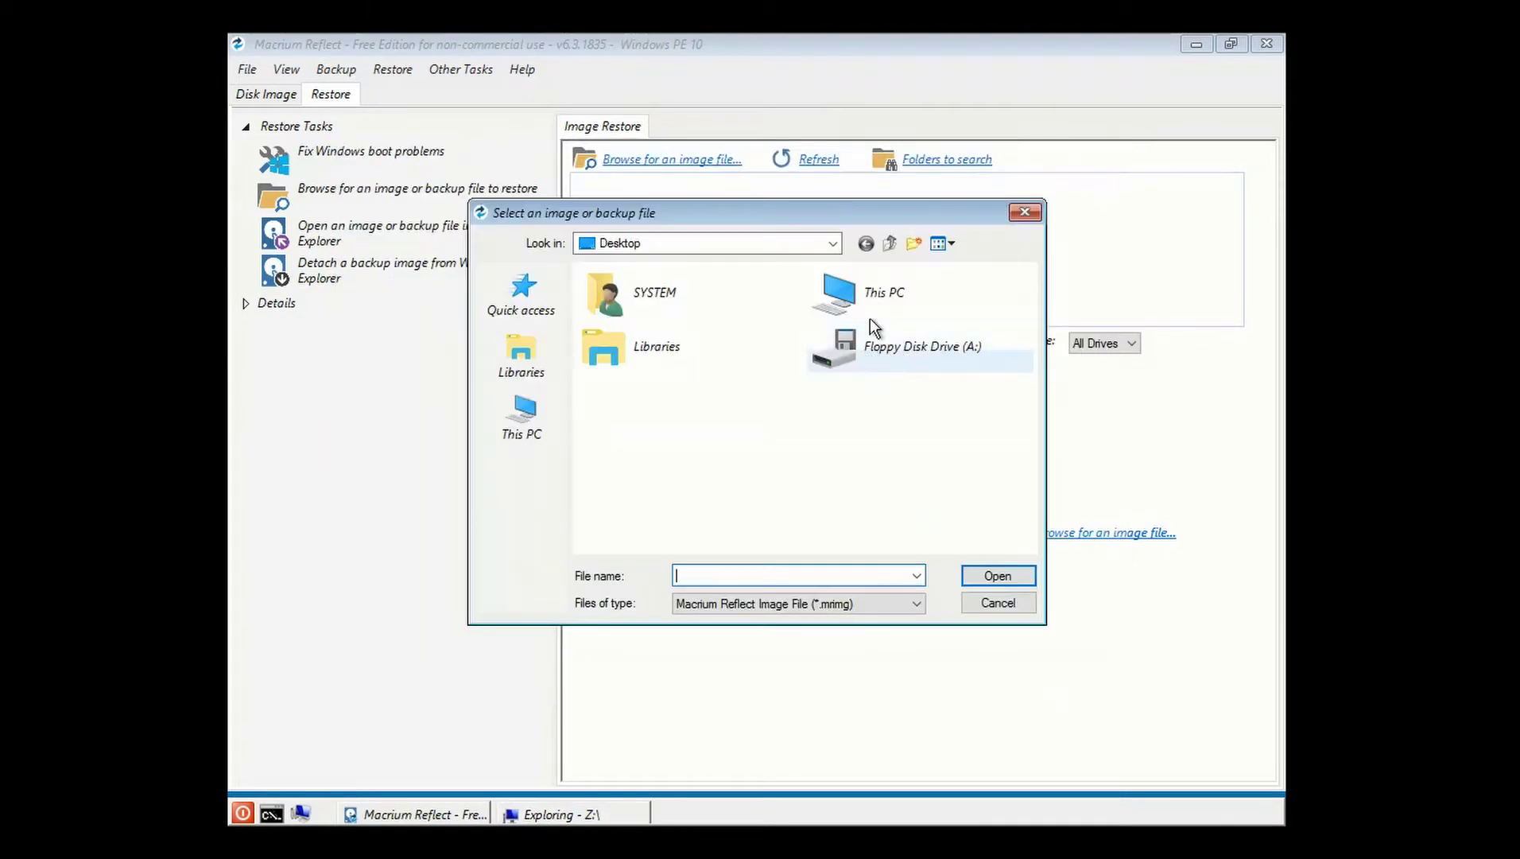
Open the BackupTest share, load B4007835C5BC4303-01-01.mrimg, and start the restore.
double_click(868, 322)
scroll(686, 476, down, 5)
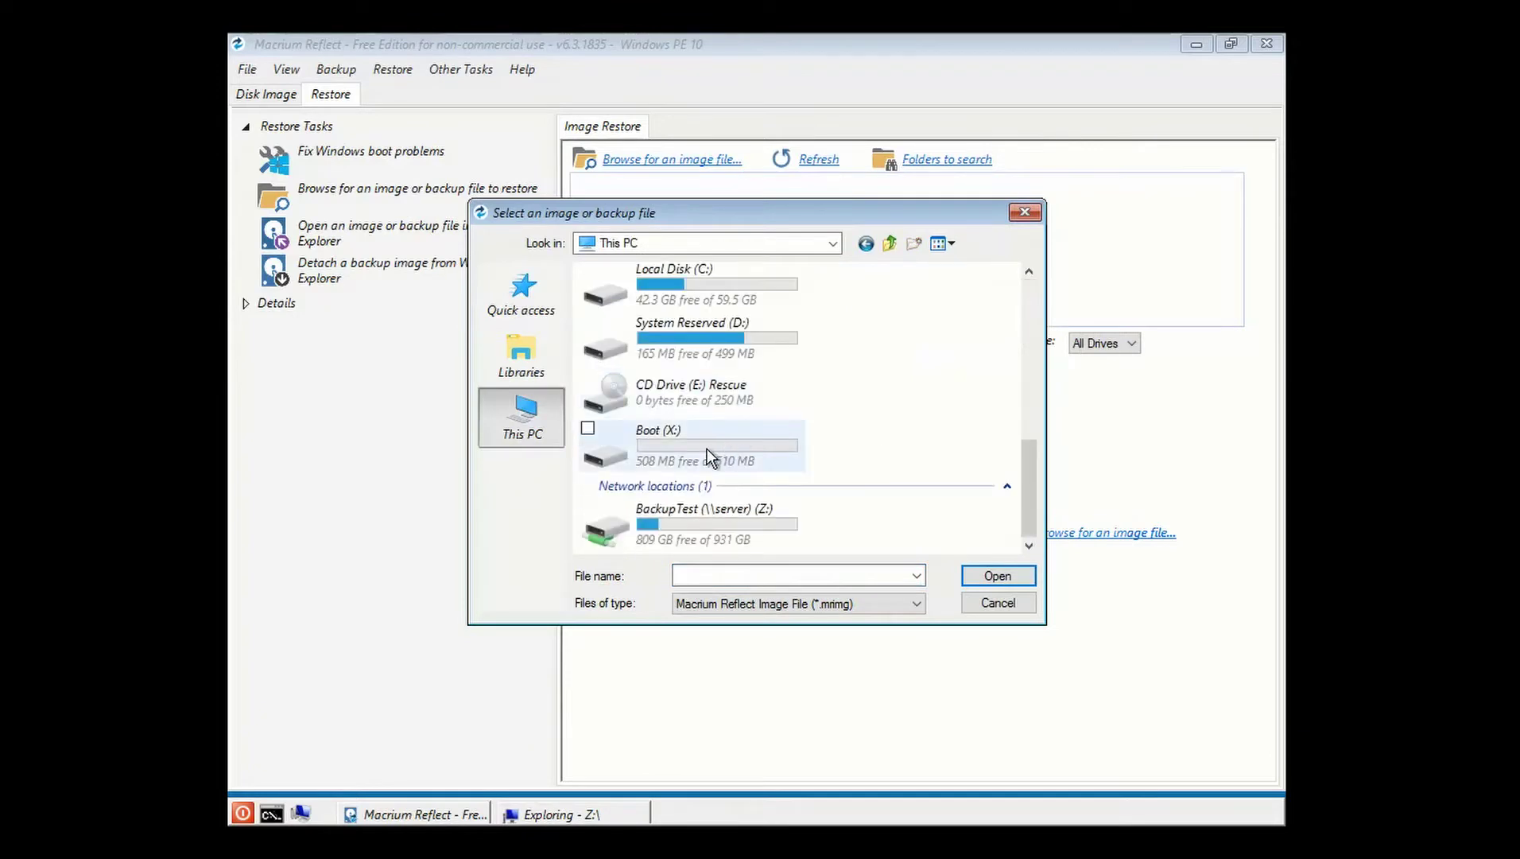
double_click(689, 509)
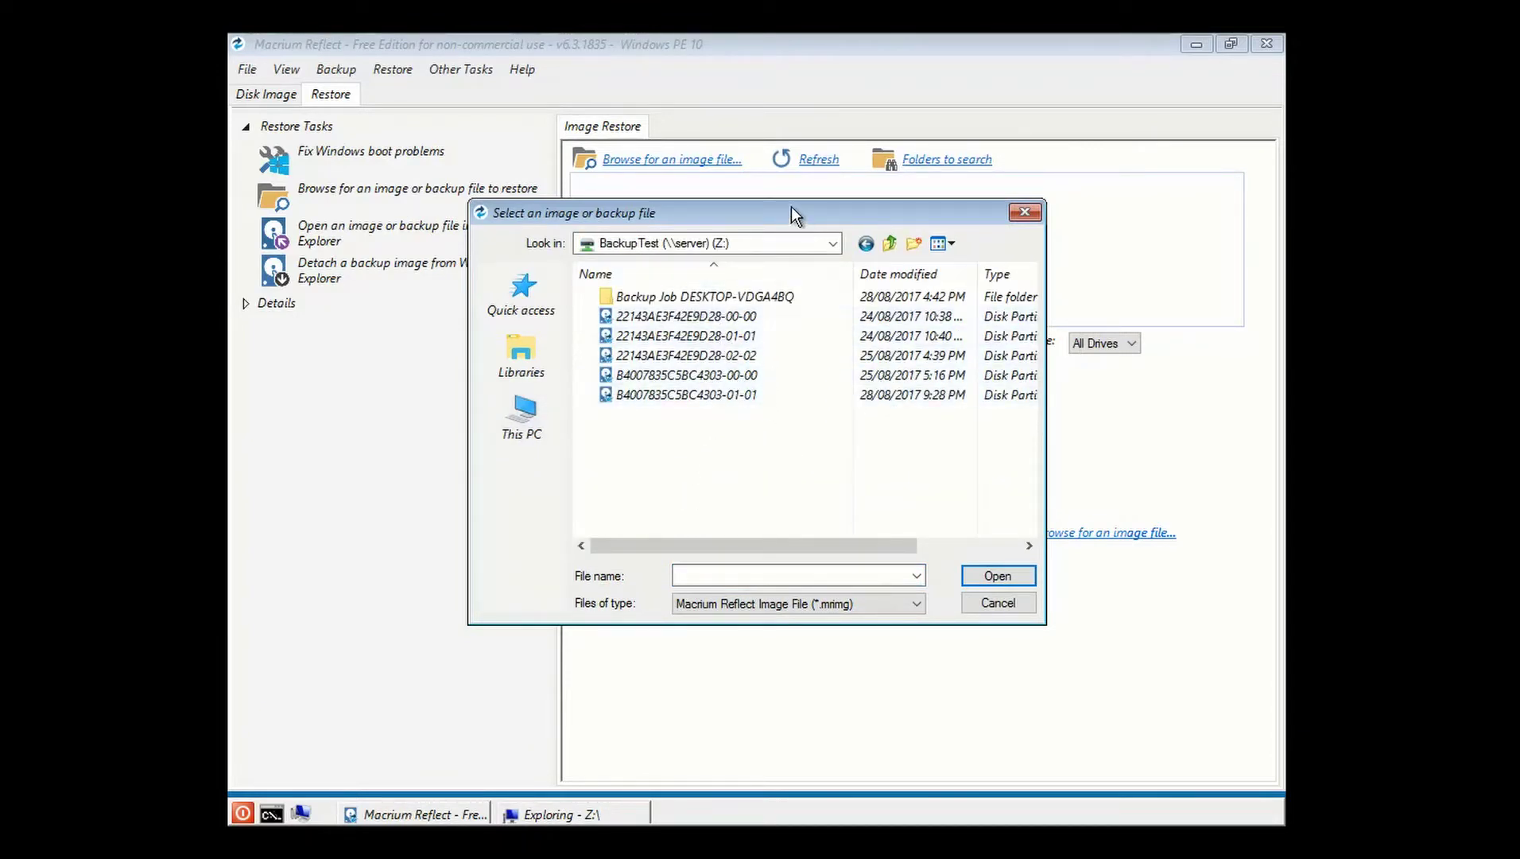
double_click(739, 395)
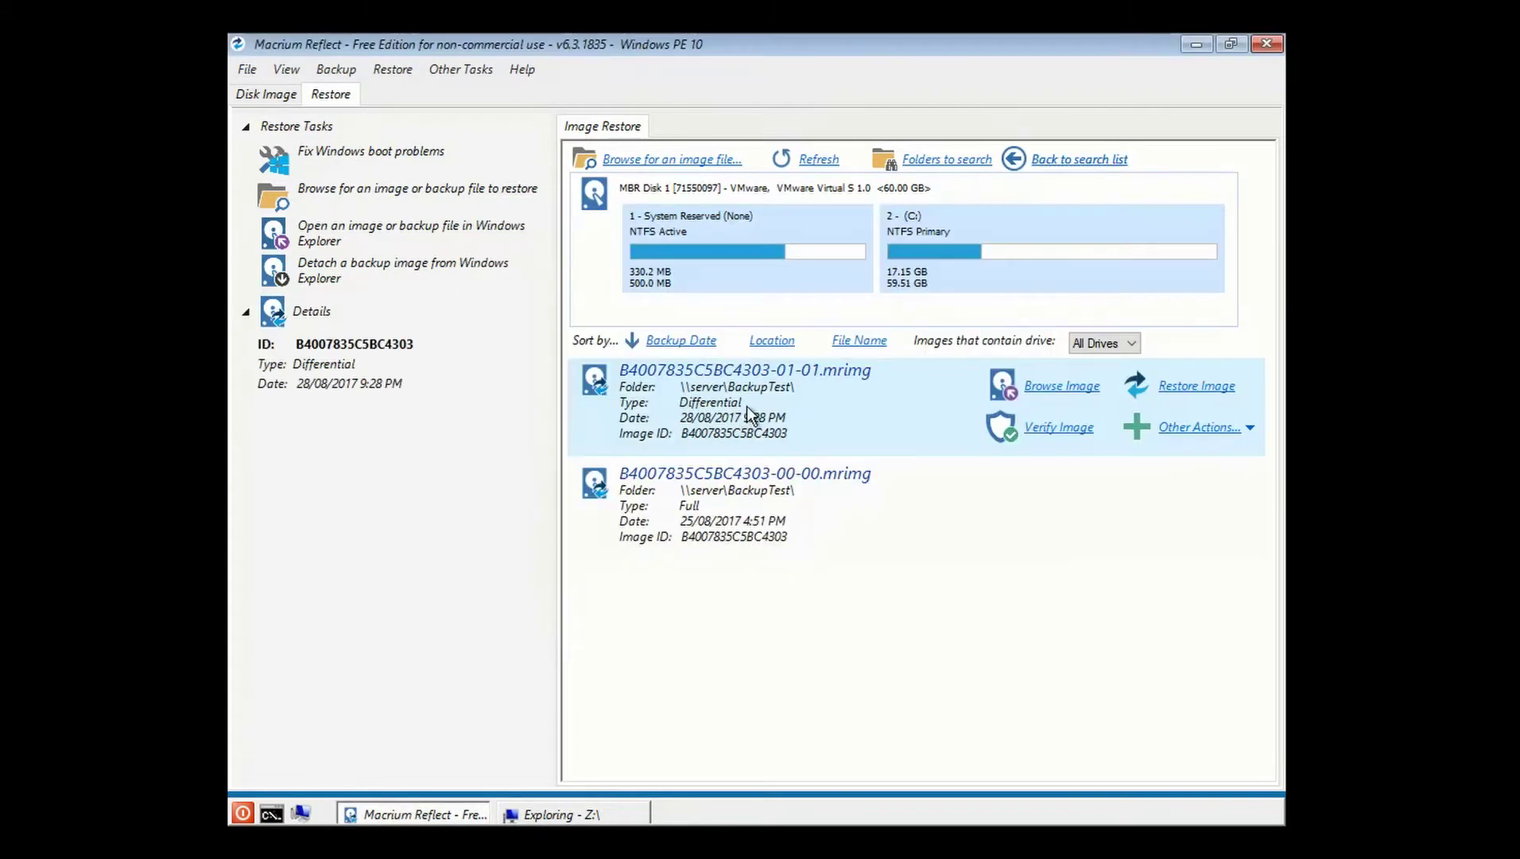
click(1183, 387)
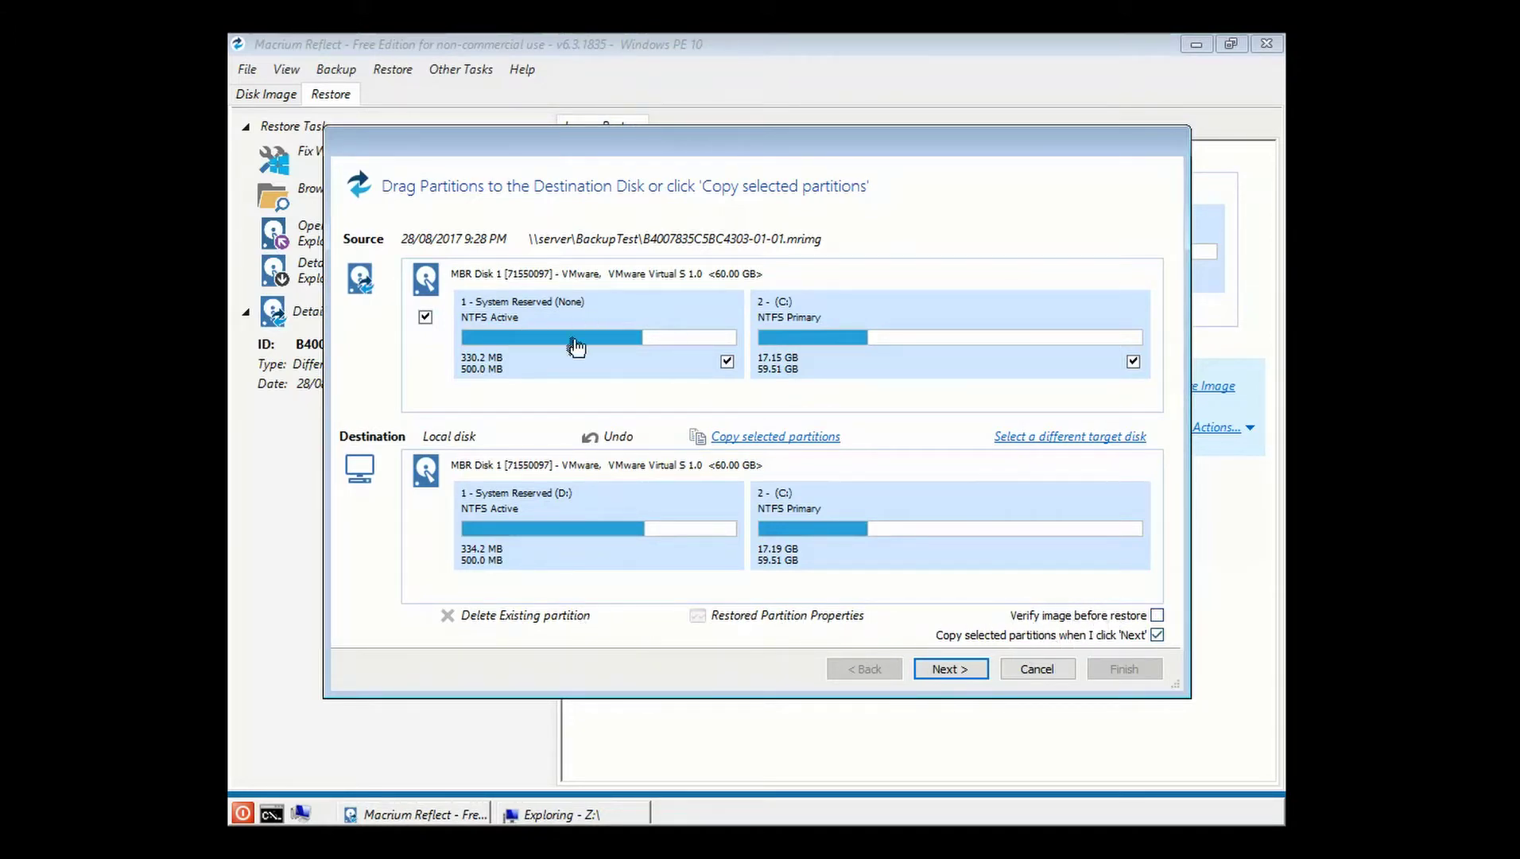
Restore both partitions from the differential image over the local disk, approving the overwrite, then close the report.
click(951, 669)
click(1124, 668)
click(811, 537)
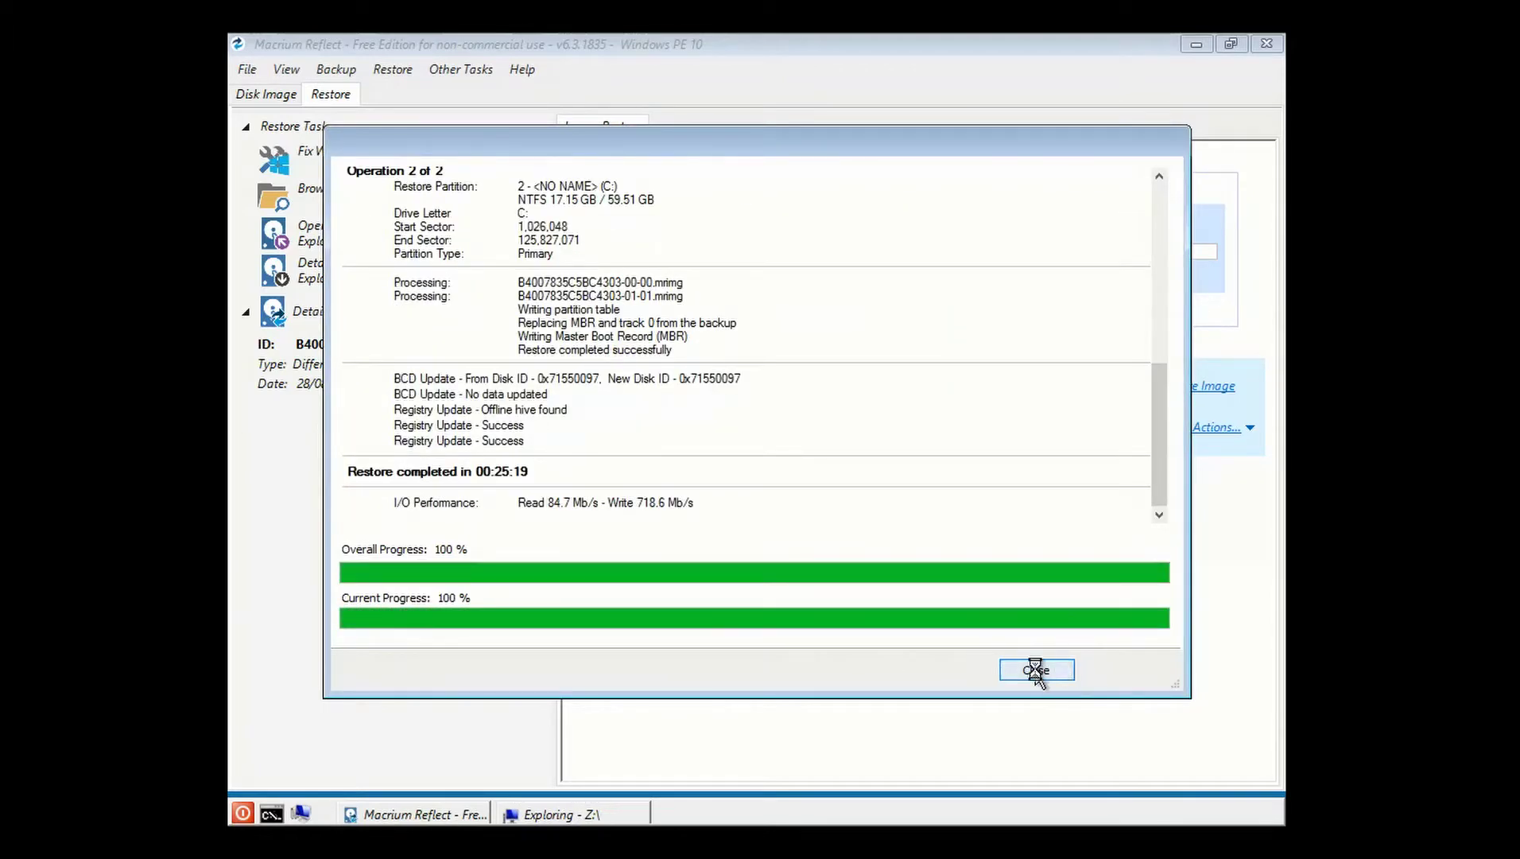
click(1036, 671)
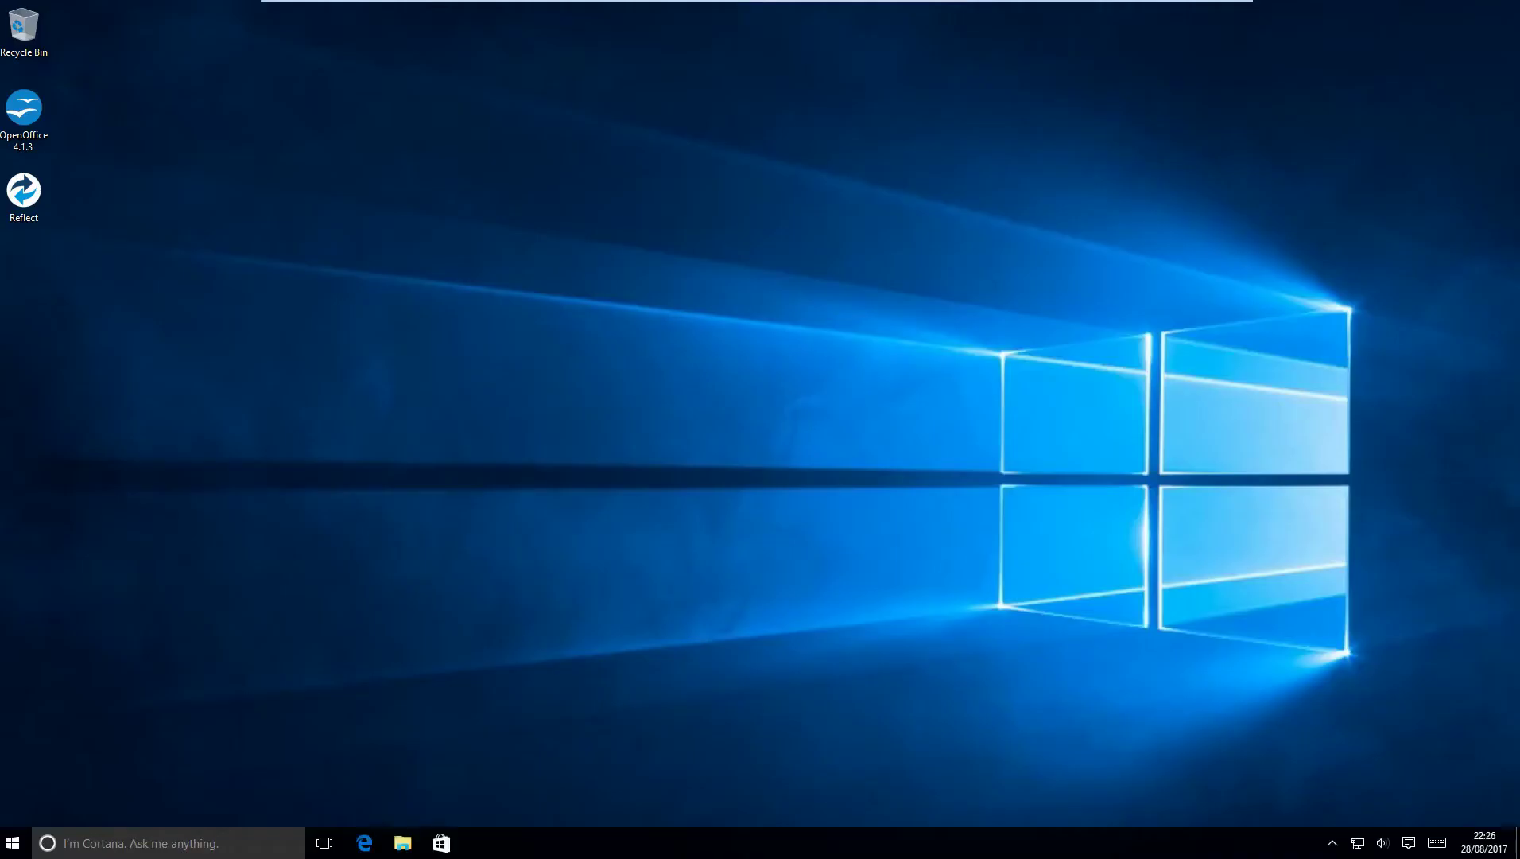
Open the restored cat picture xXxPussyxXx.jpg from File Explorer in Photos and zoom in.
key(super+e)
click(537, 382)
key(Return)
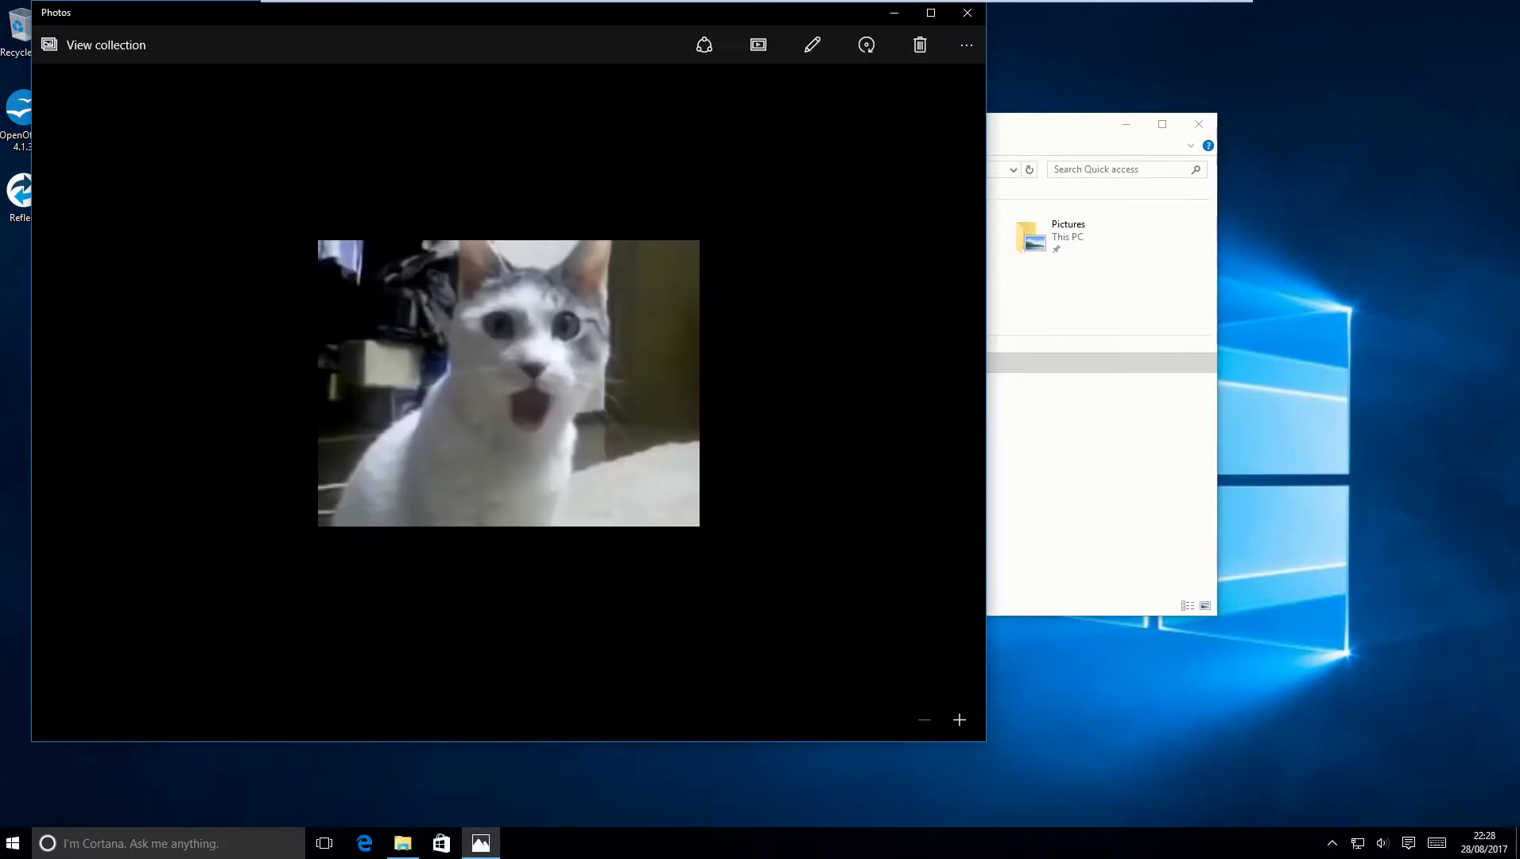
scroll(508, 383, up, 5)
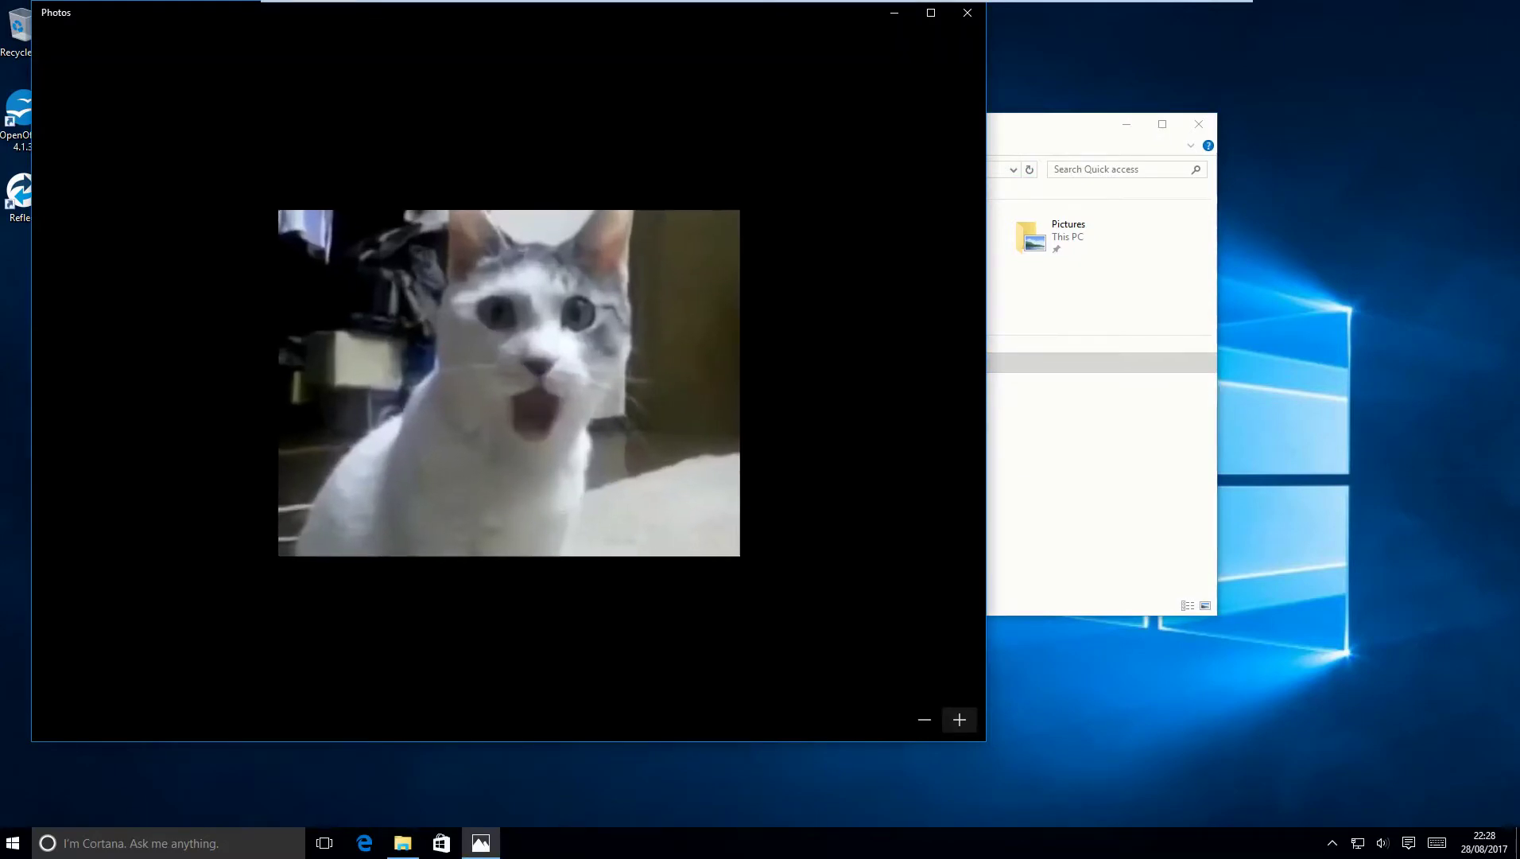
scroll(508, 383, up, 3)
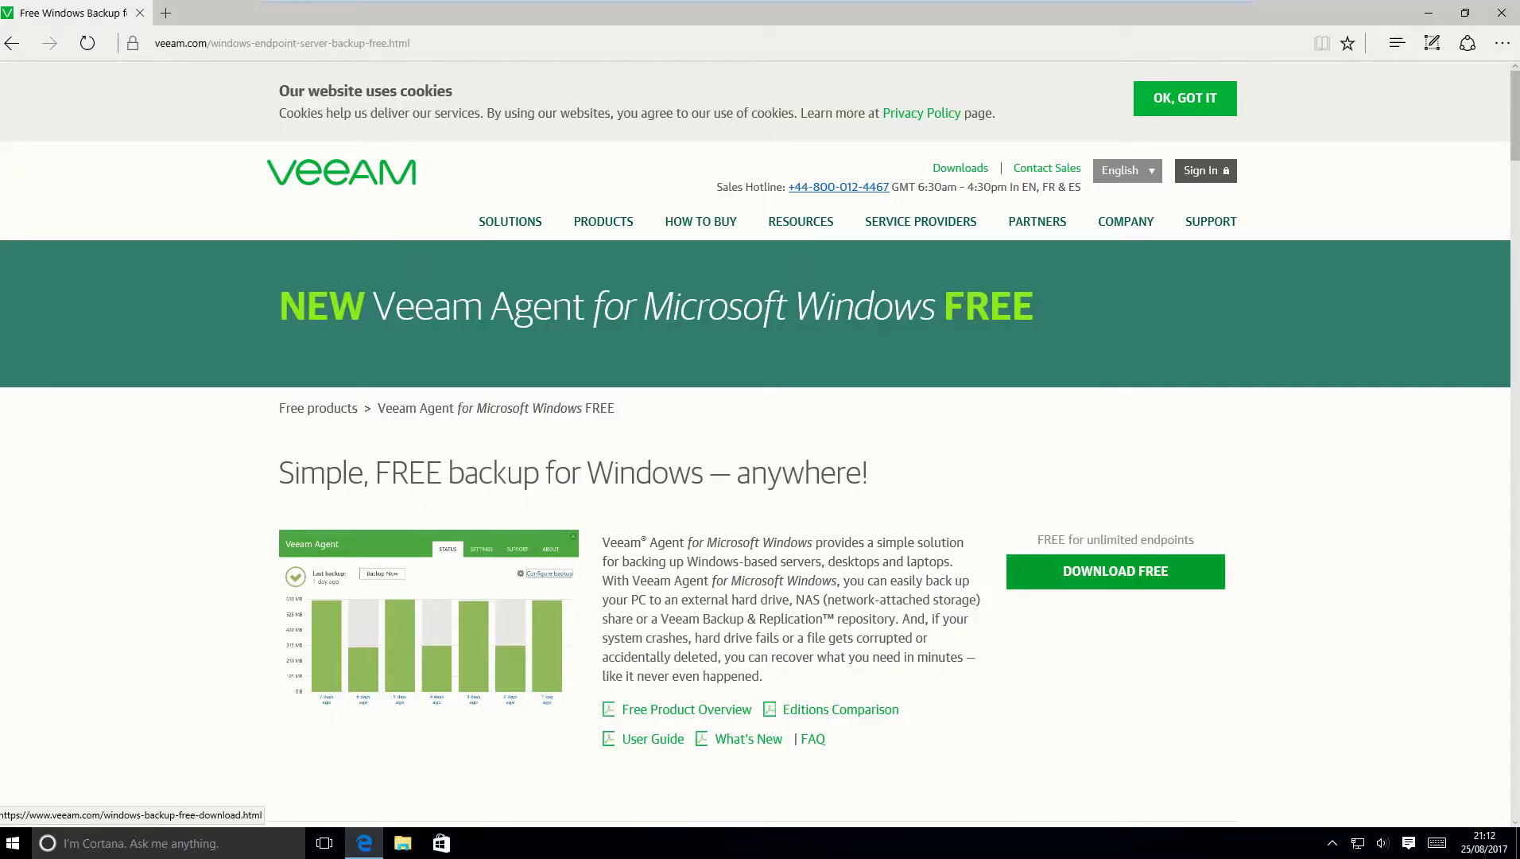
Start the free Veeam Agent download and register a new Veeam account with full name, e-mail, company and privacy consent.
click(1115, 571)
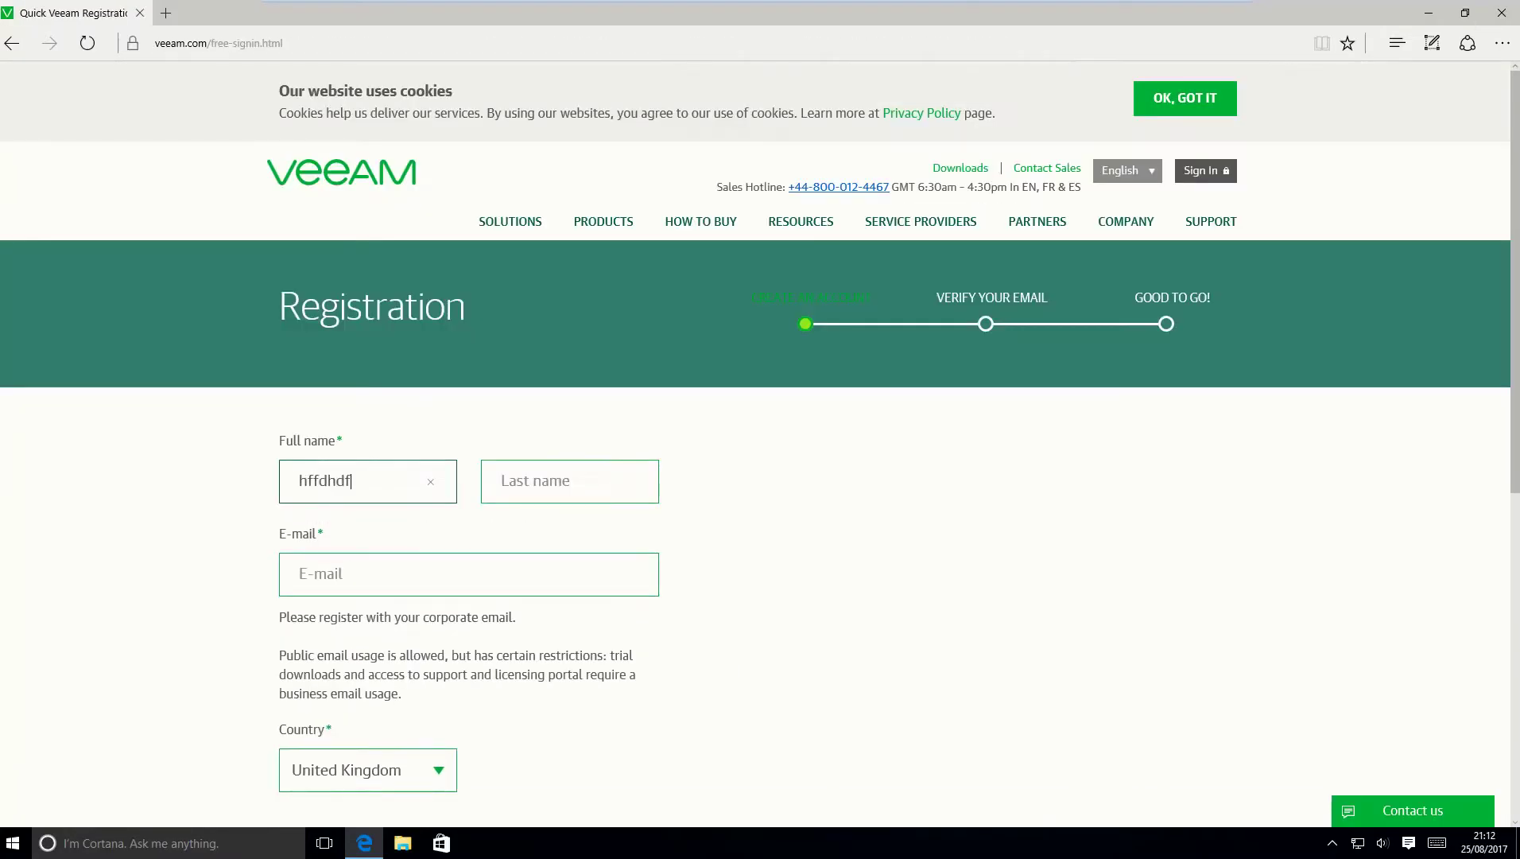
click(569, 481)
text(jhgjghj)
click(468, 574)
text(dfhdgh@dfghfdgh.c)
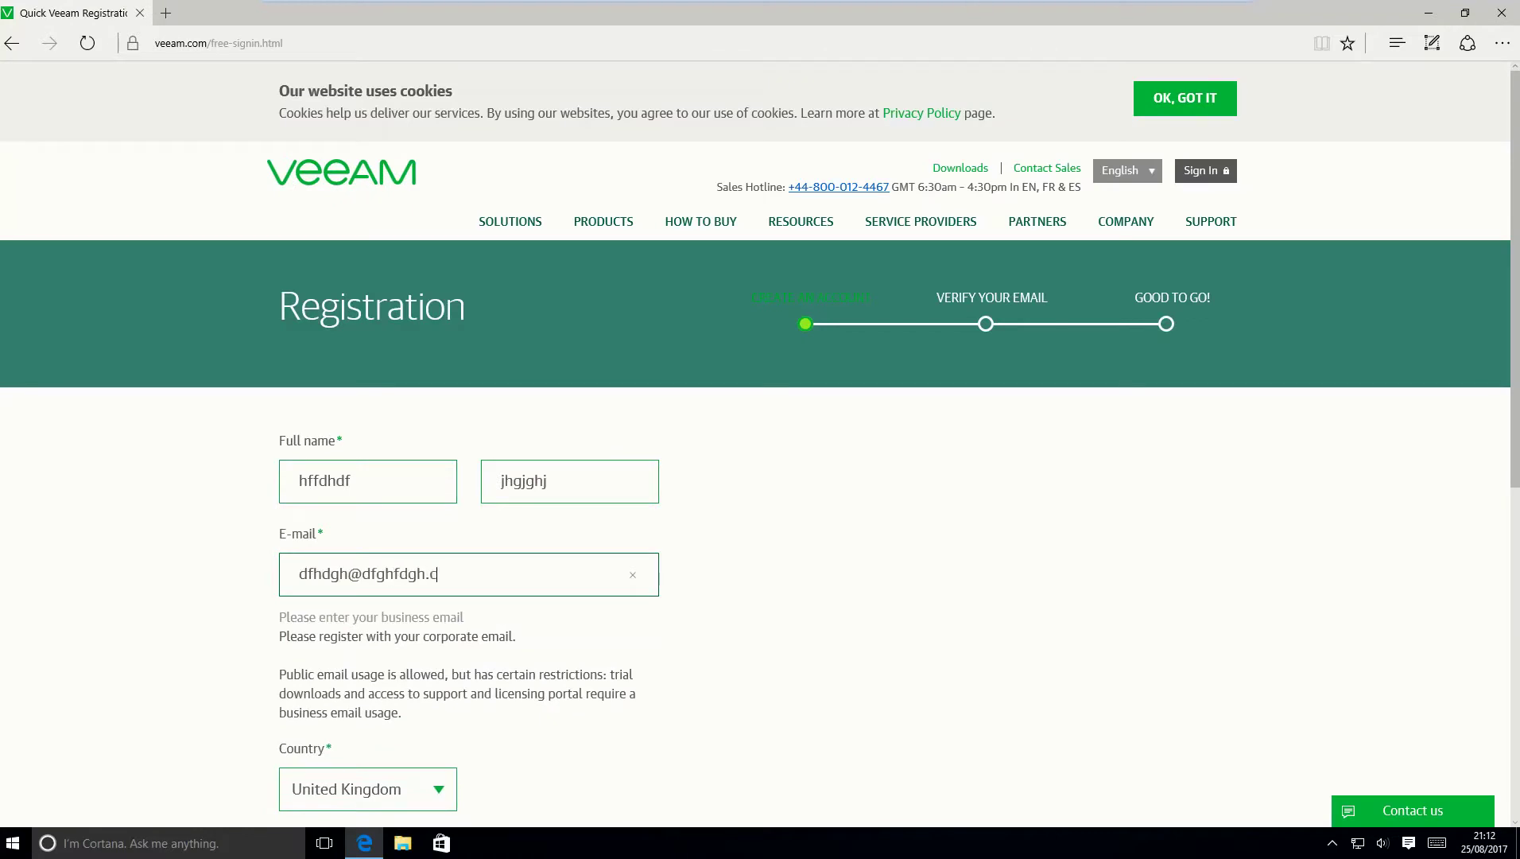
text(om)
key(Tab)
key(Tab)
text(gjdfjdf)
key(Tab)
key(space)
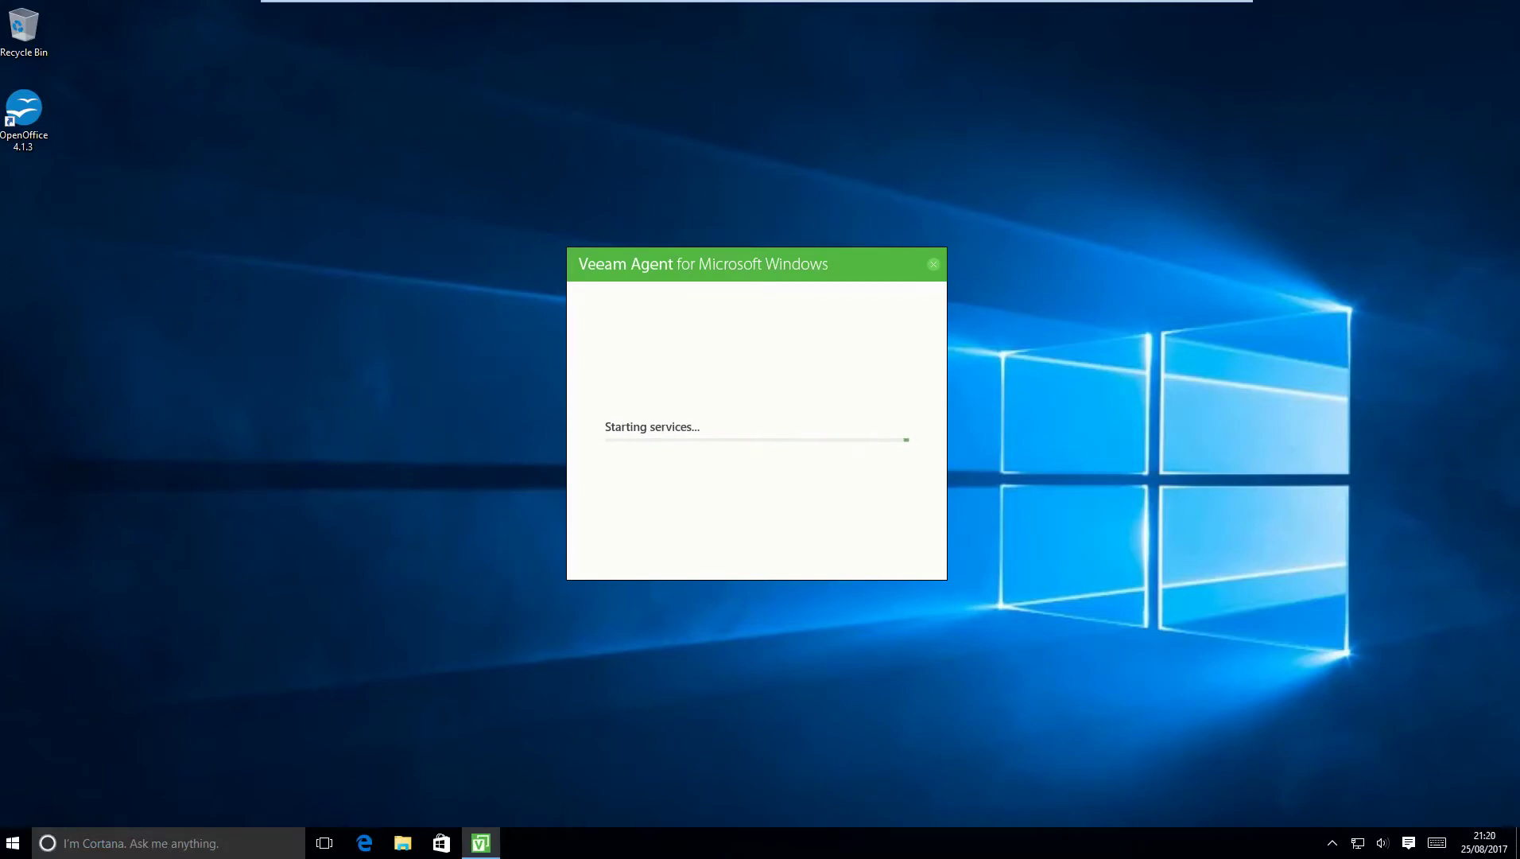
Skip backup target setup in Veeam's first run and decline the licence file to run in free mode.
key(space)
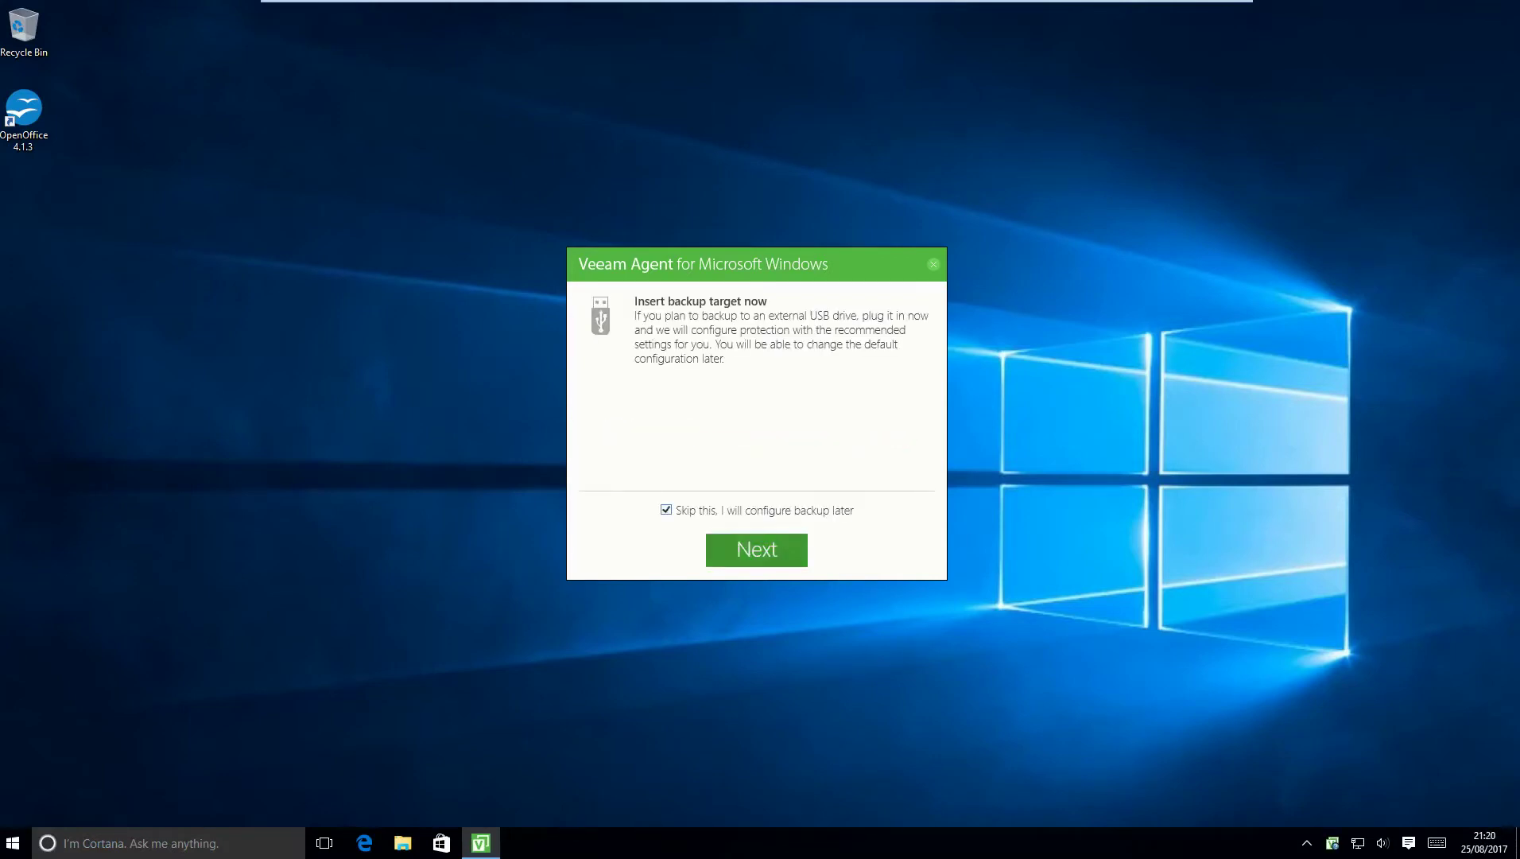
key(Return)
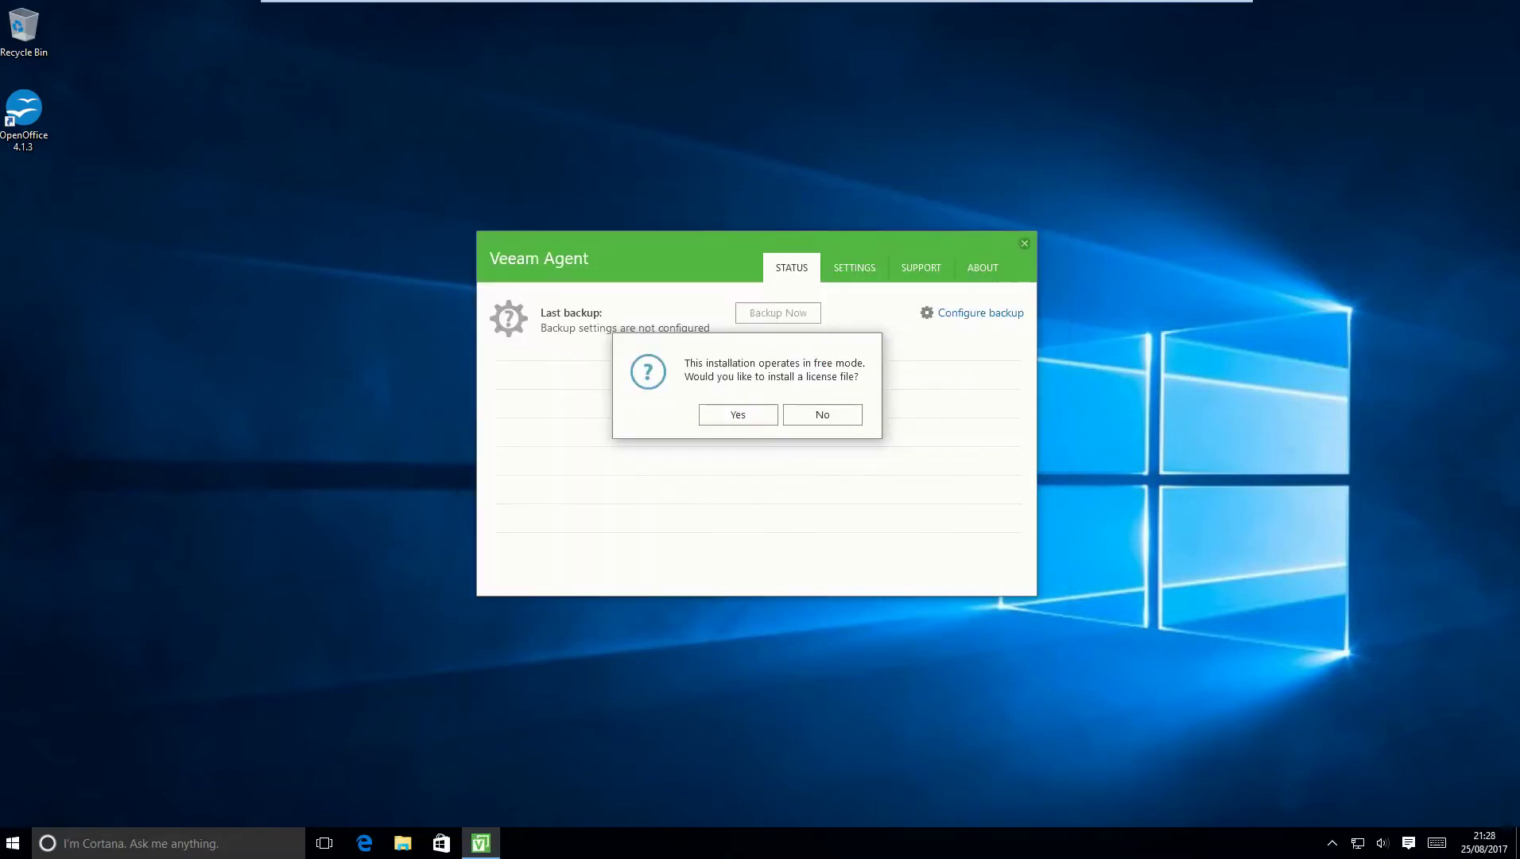
click(822, 414)
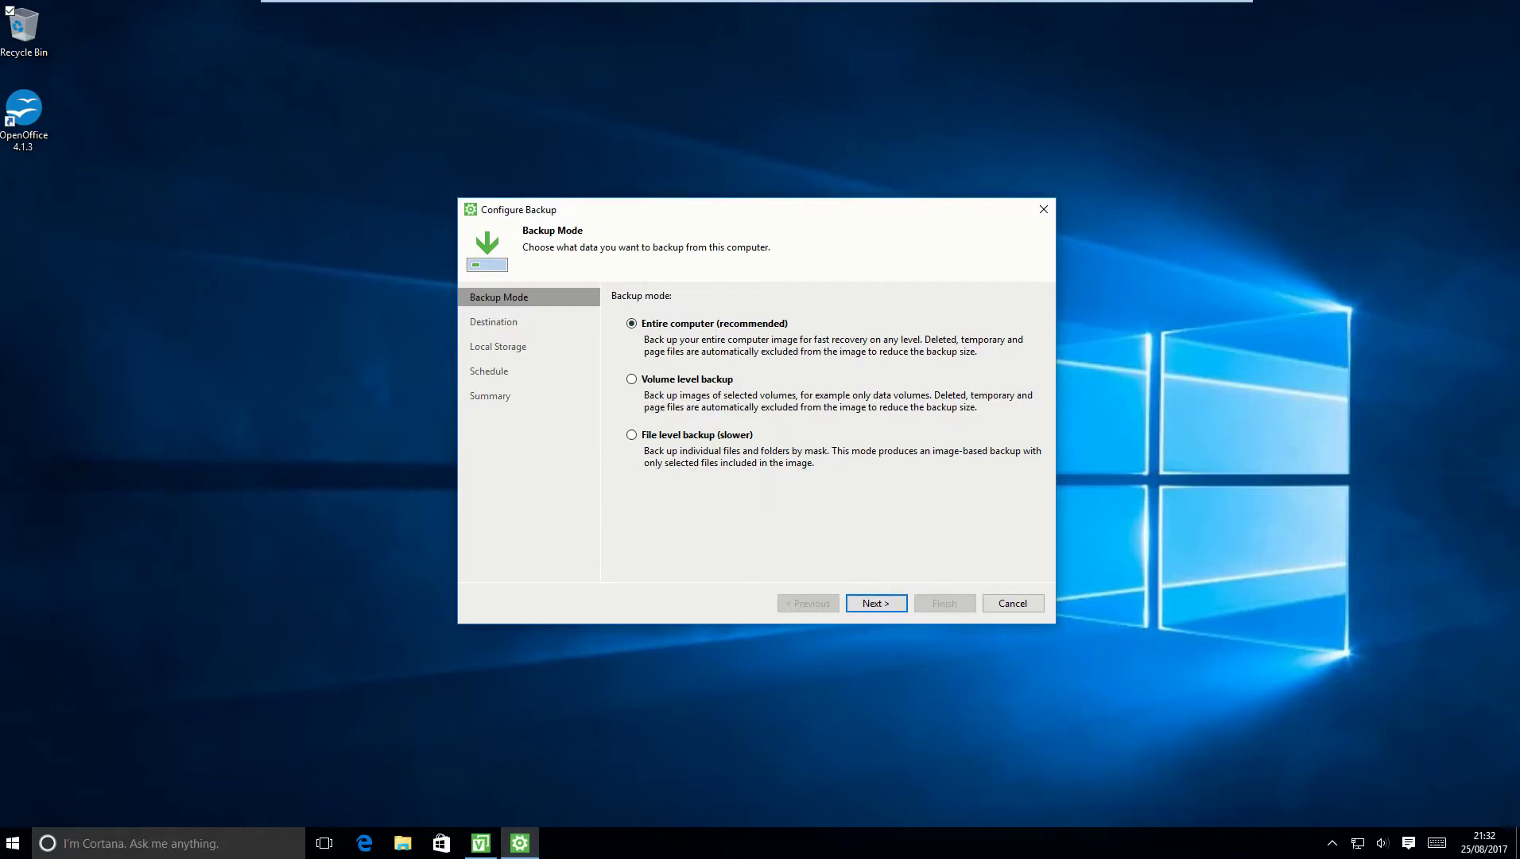
Back up the entire computer to the \\server\BackupTest shared folder, verifying the share connects.
key(Return)
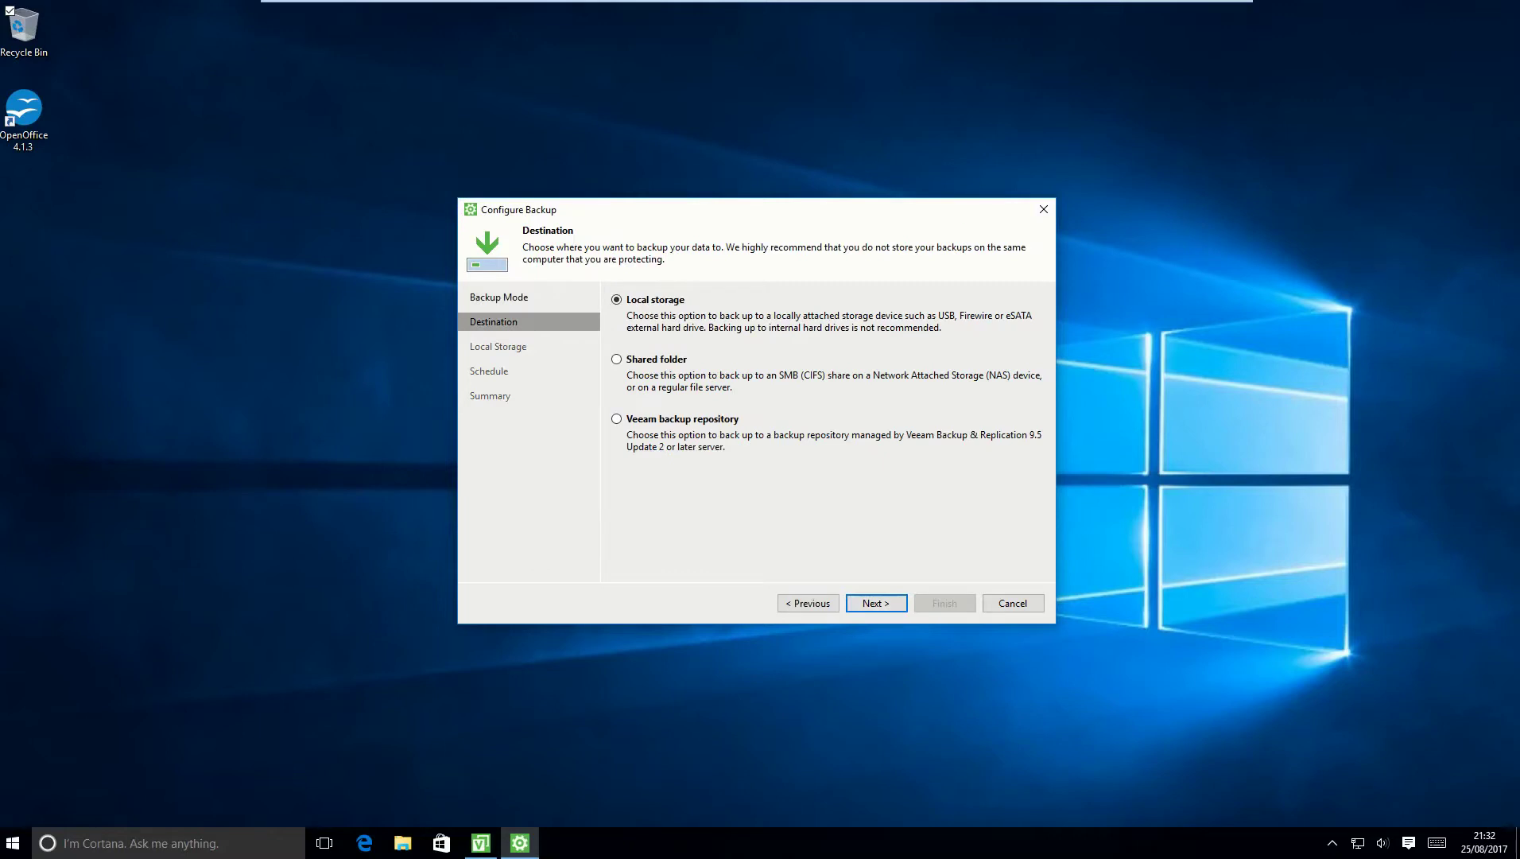
click(616, 358)
key(Return)
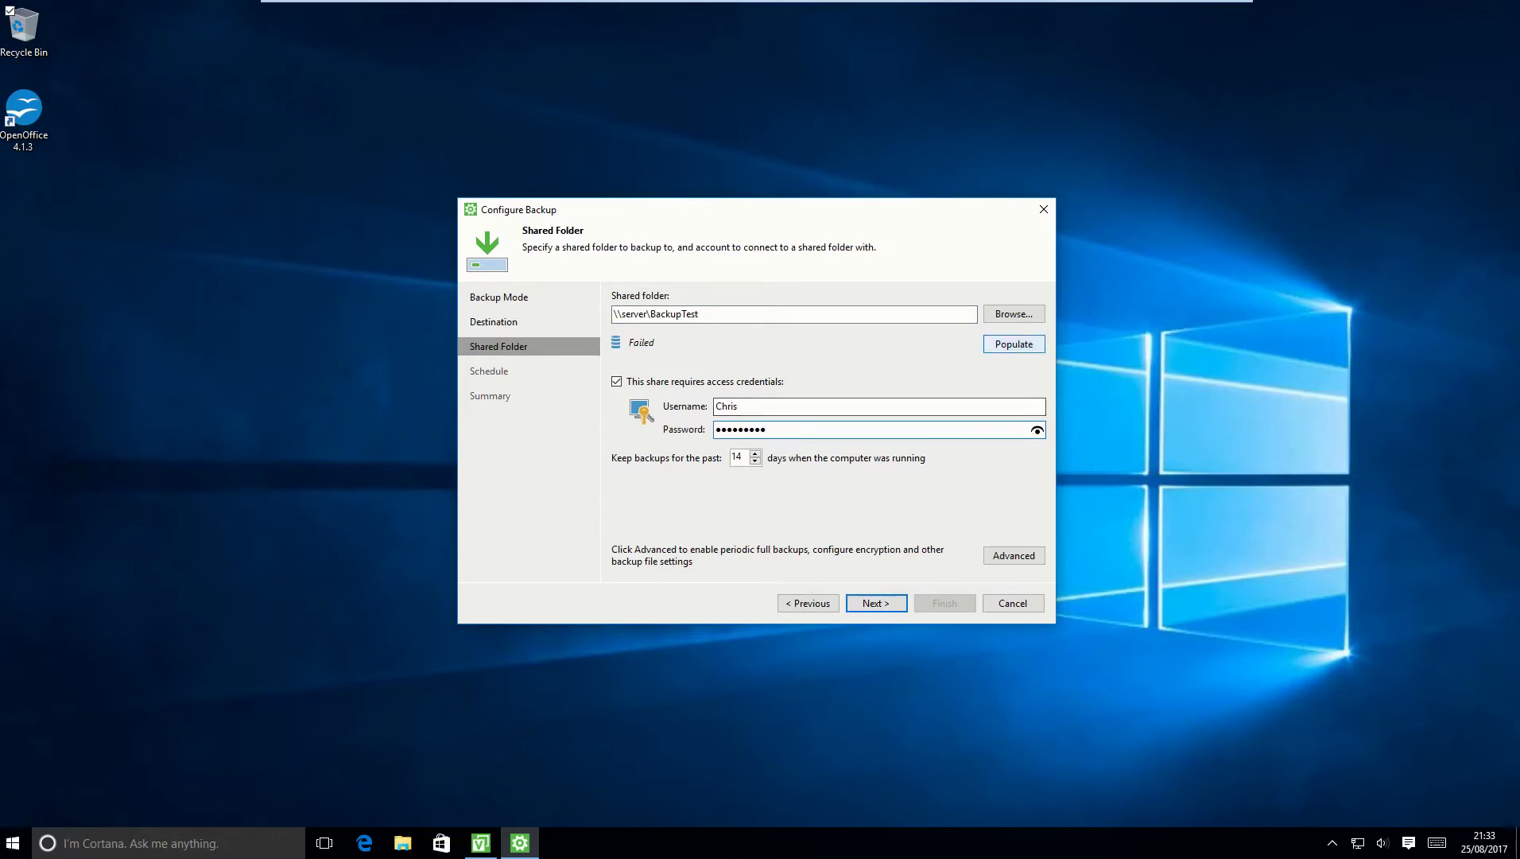
click(1014, 343)
Enable monthly active full backups in the advanced backup settings.
click(1014, 555)
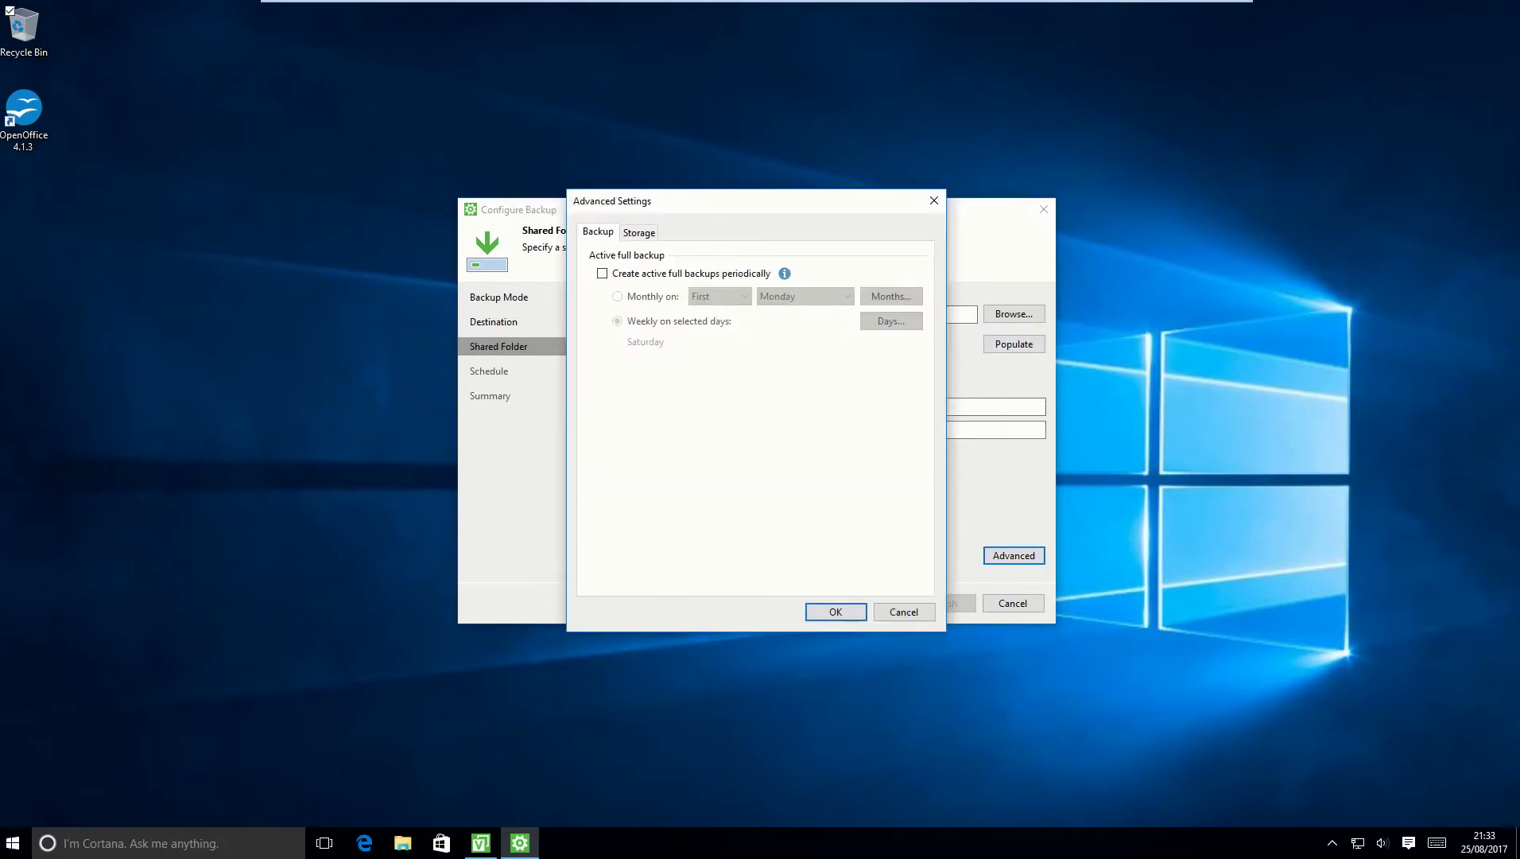
click(601, 273)
click(617, 295)
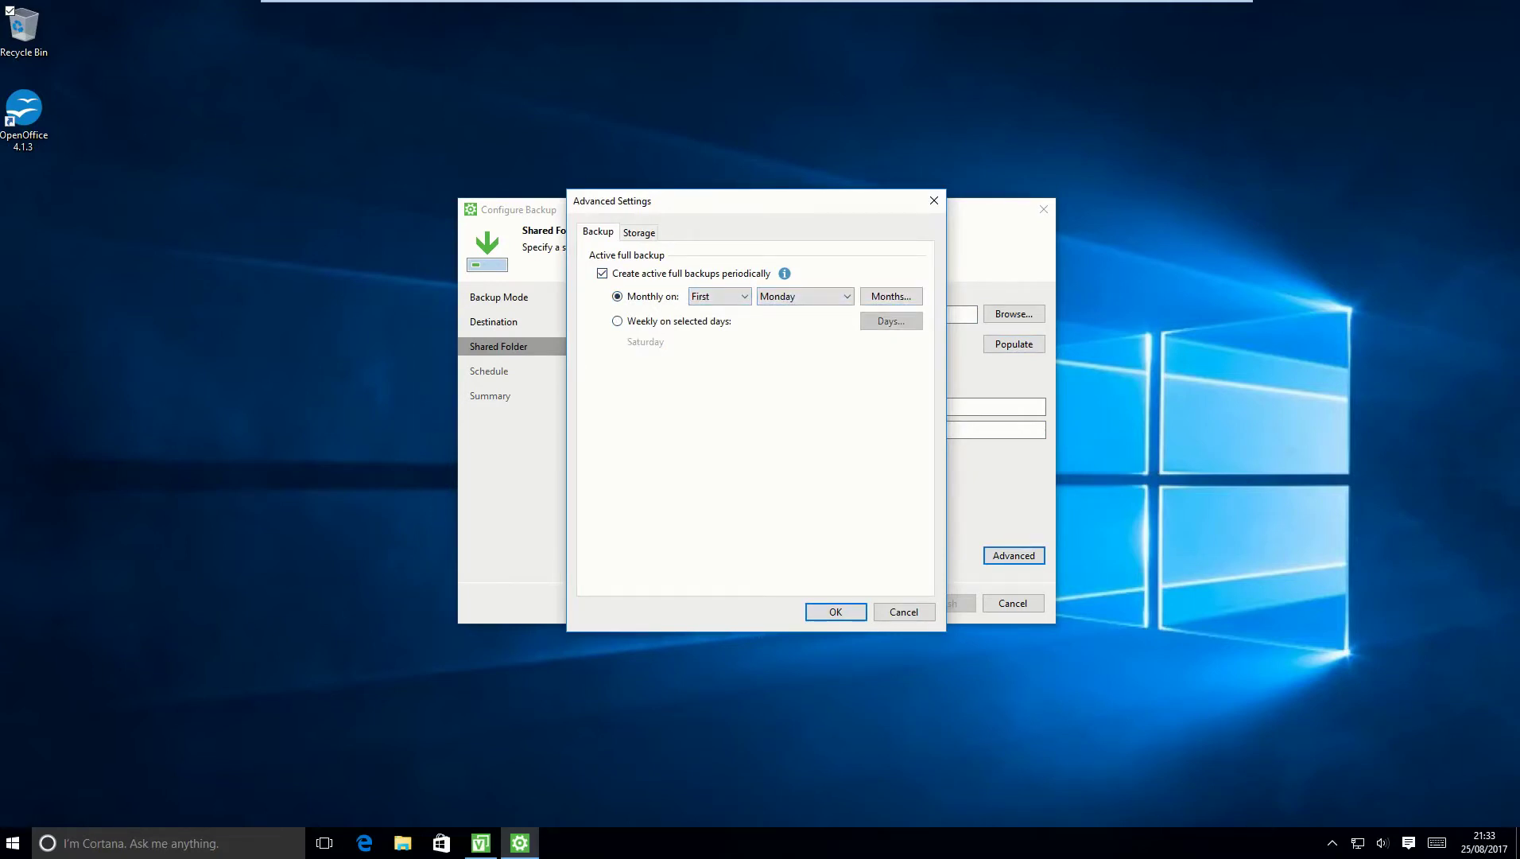
key(ctrl+Tab)
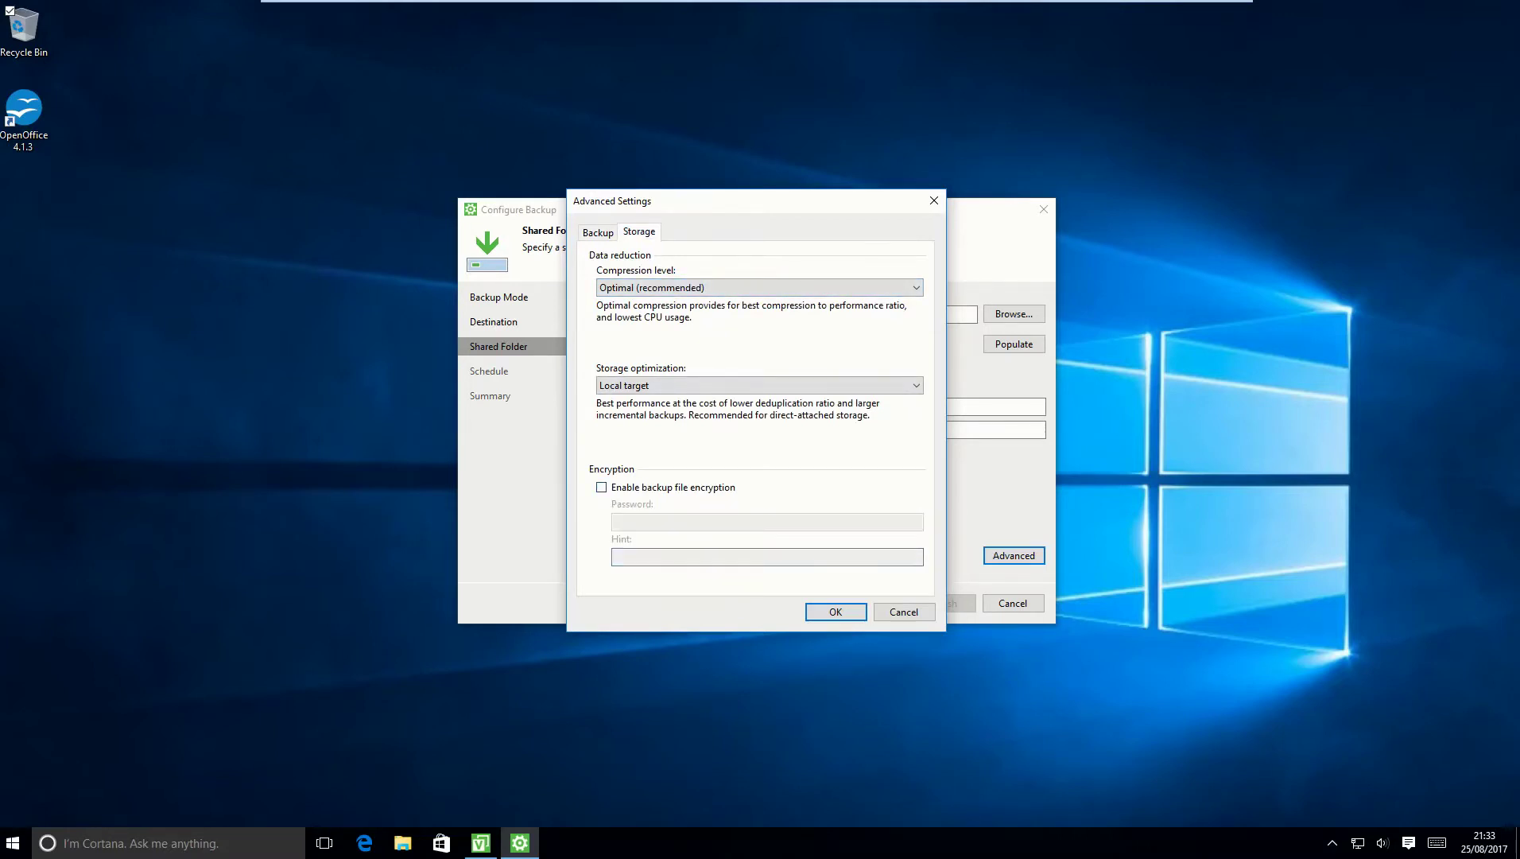
key(Return)
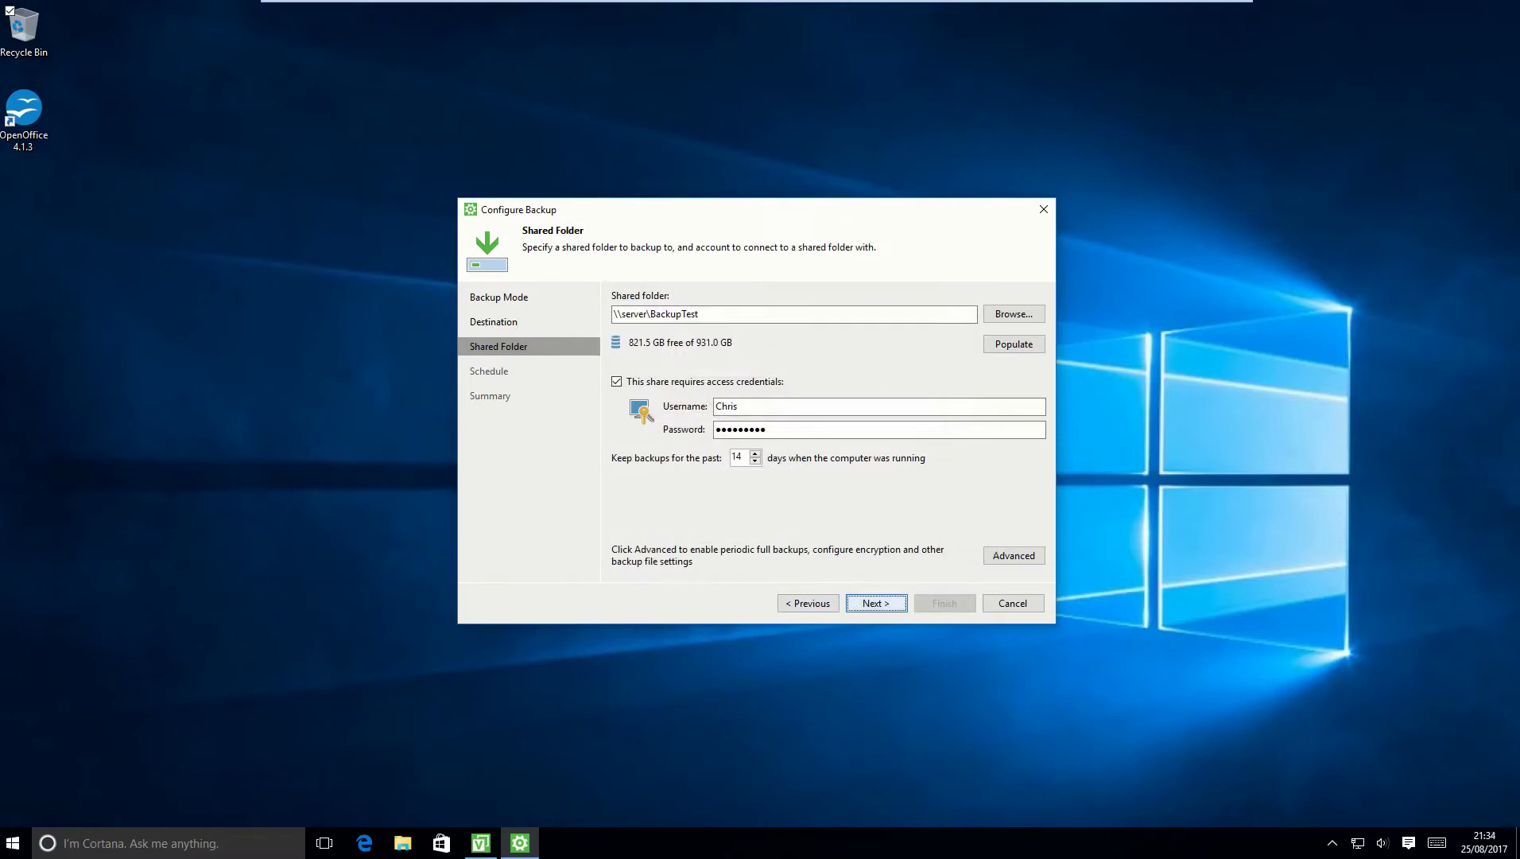
Schedule the backup daily at 00:30 and finish creating the job.
key(Return)
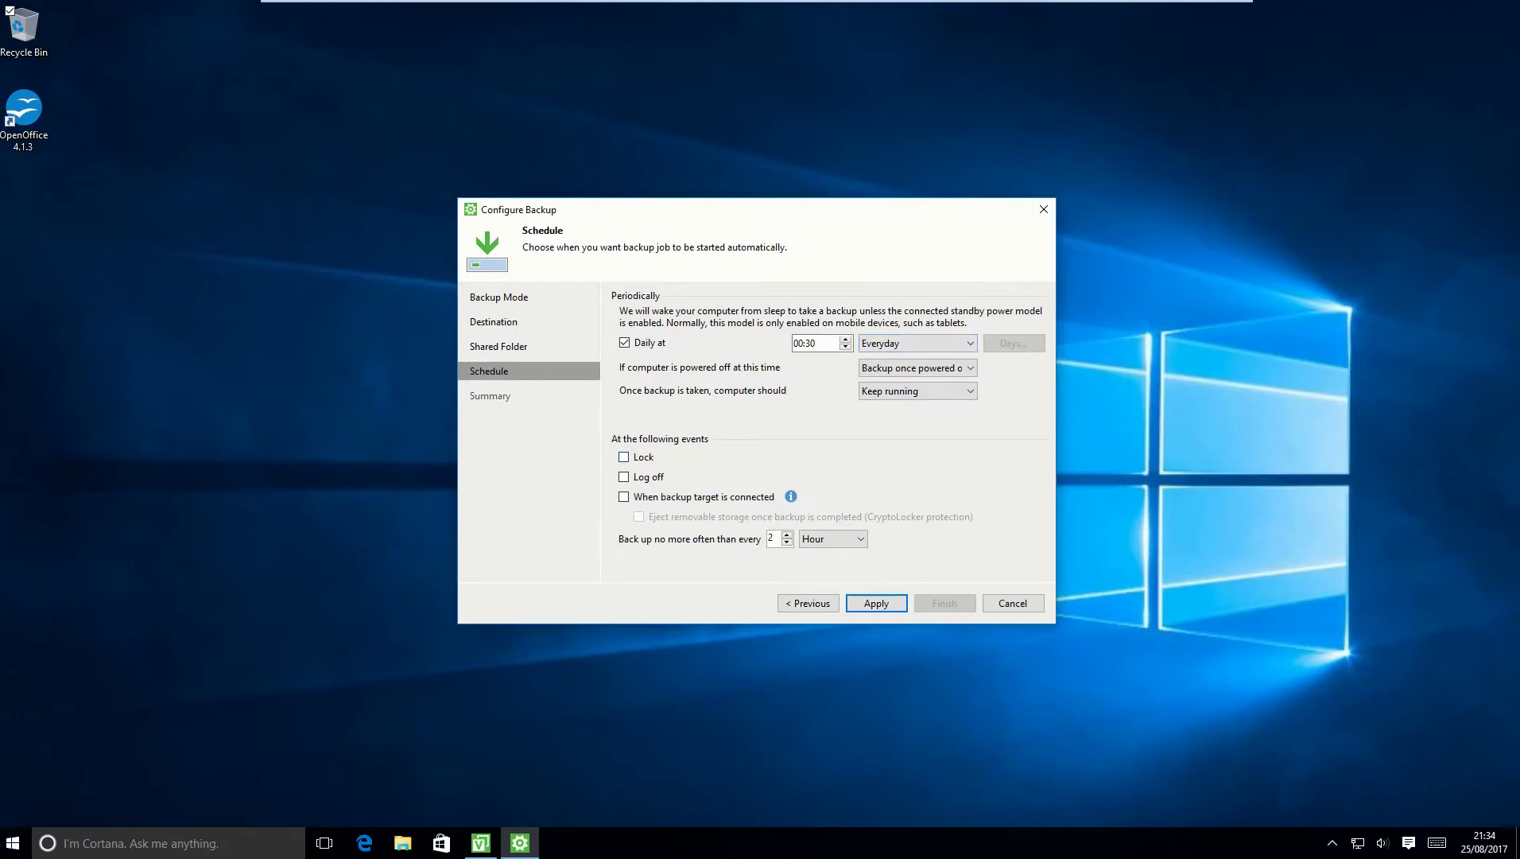
key(Return)
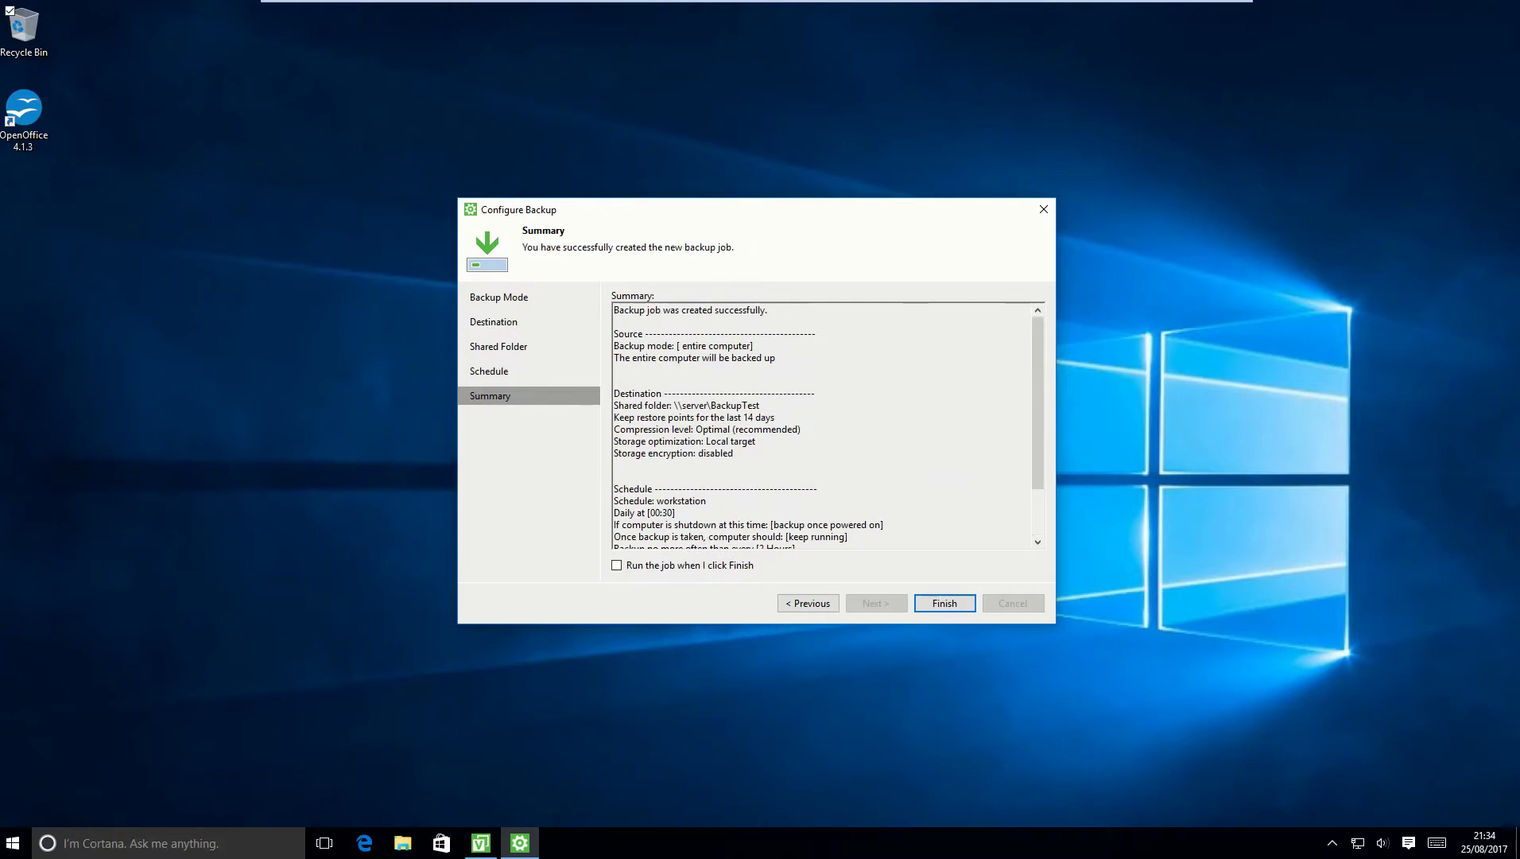
key(Return)
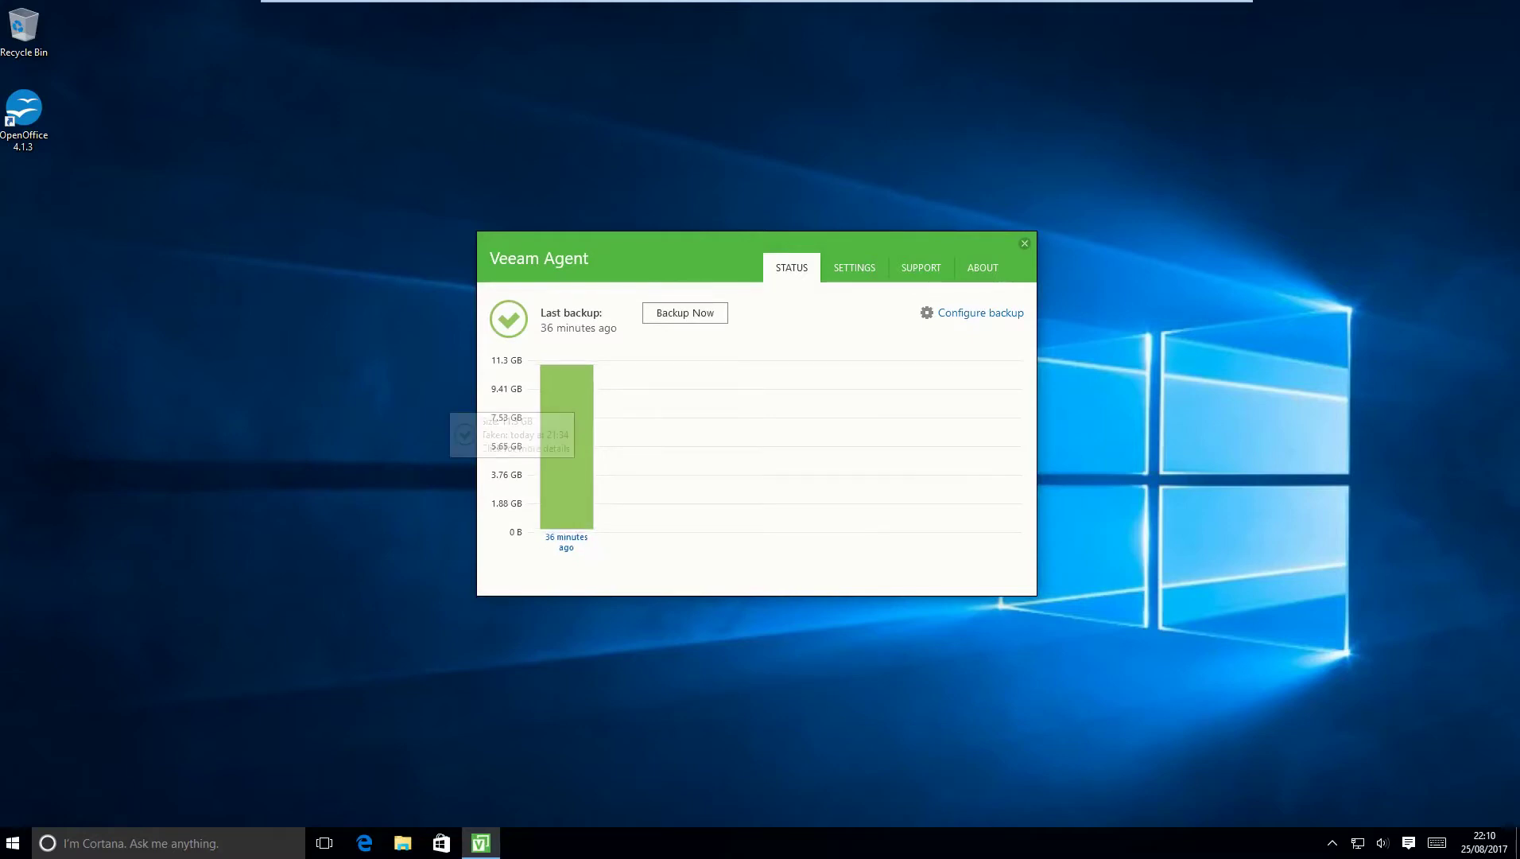
Open the completed backup's restore point and browse its files with Restore Files.
click(566, 402)
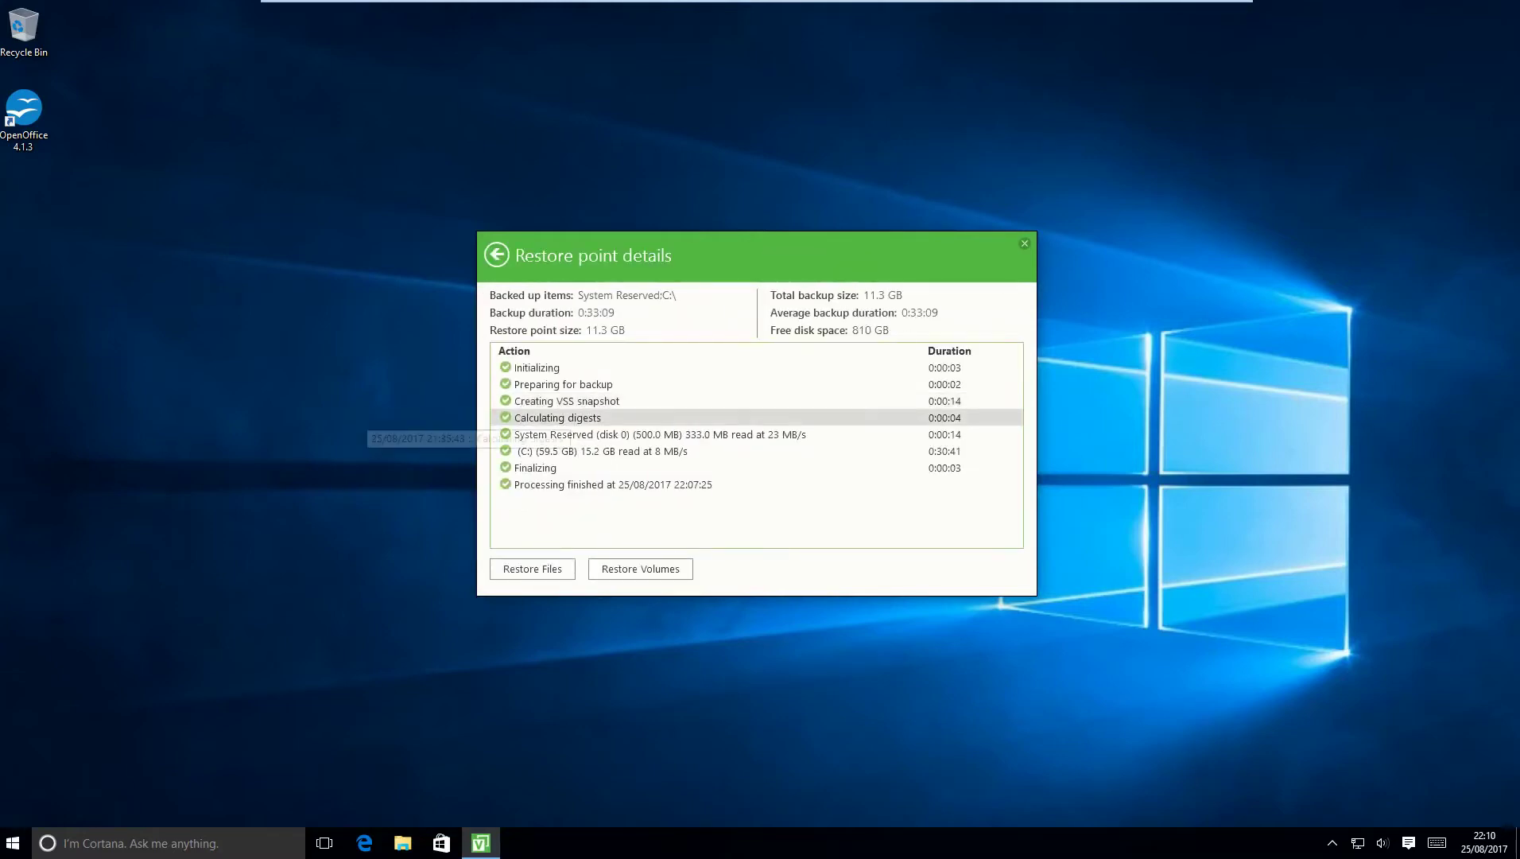
click(531, 569)
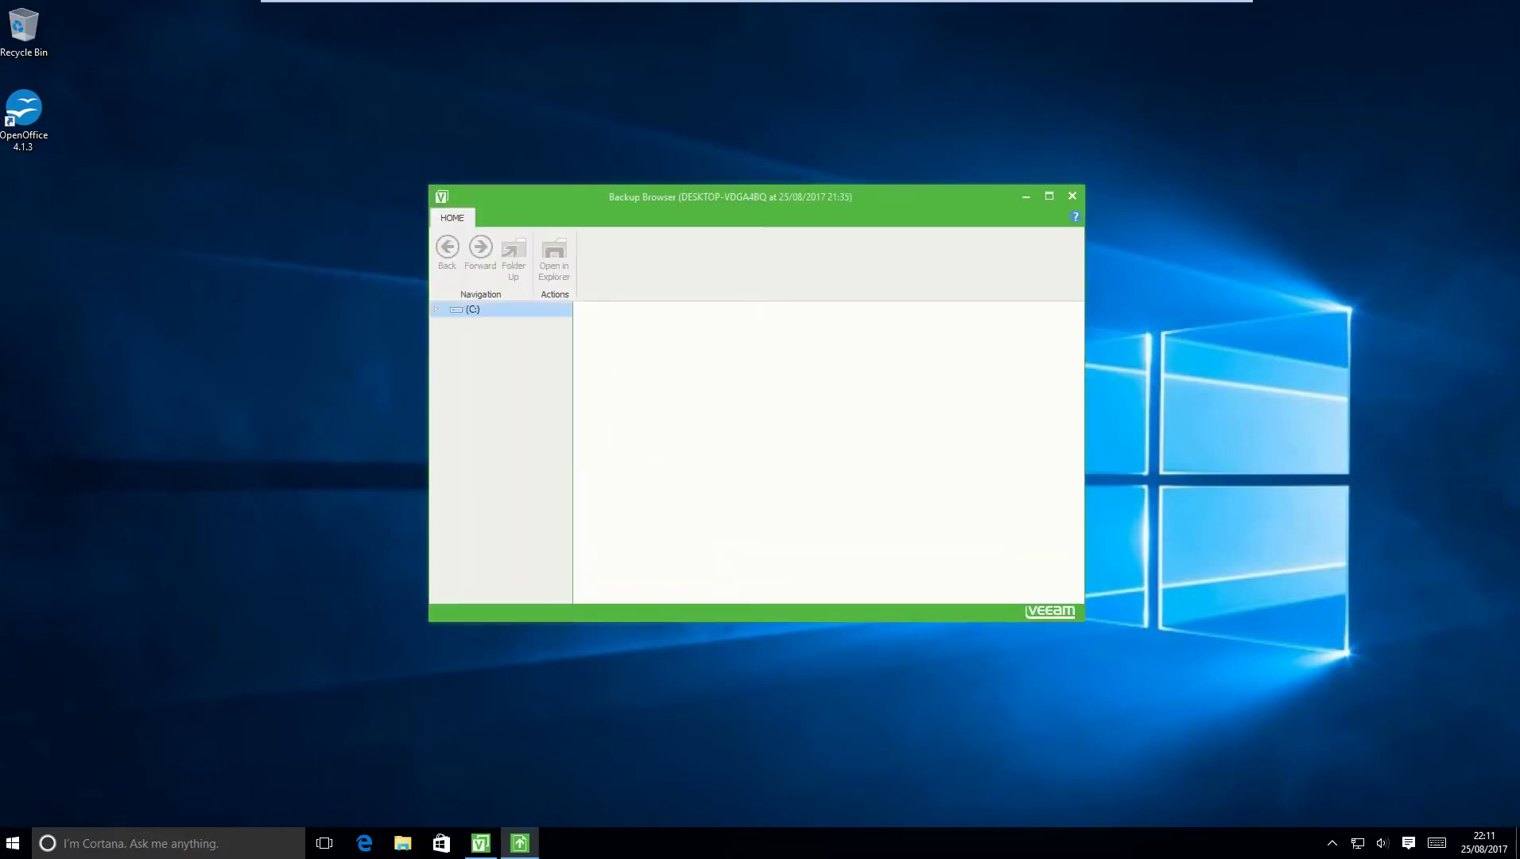
Restore Users\User\Documents\Awful CV.rtf from the backup using Keep, saving it alongside the original.
click(489, 452)
double_click(606, 396)
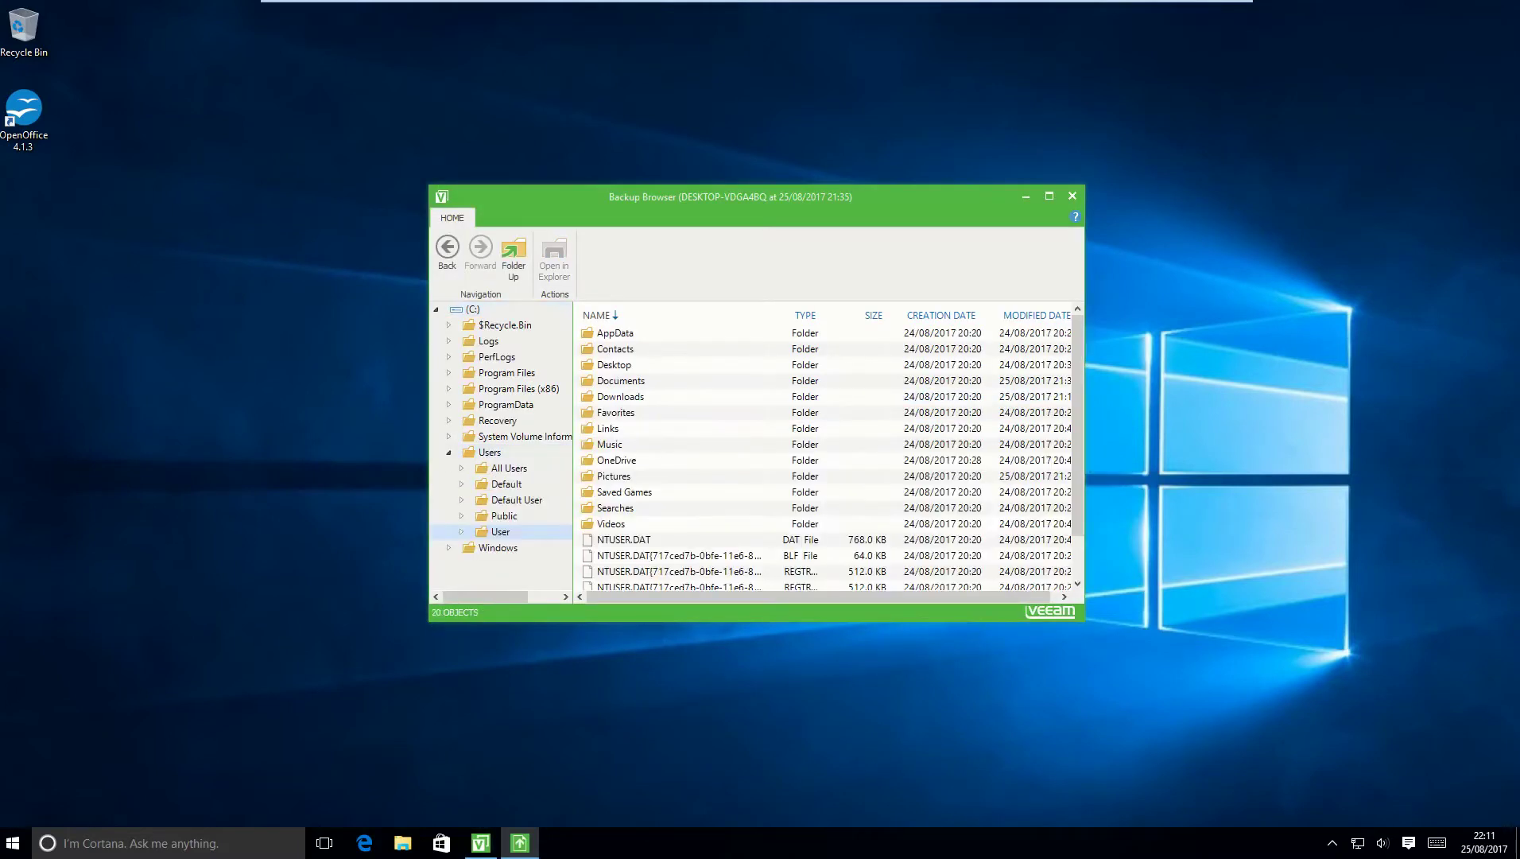
double_click(617, 380)
click(621, 349)
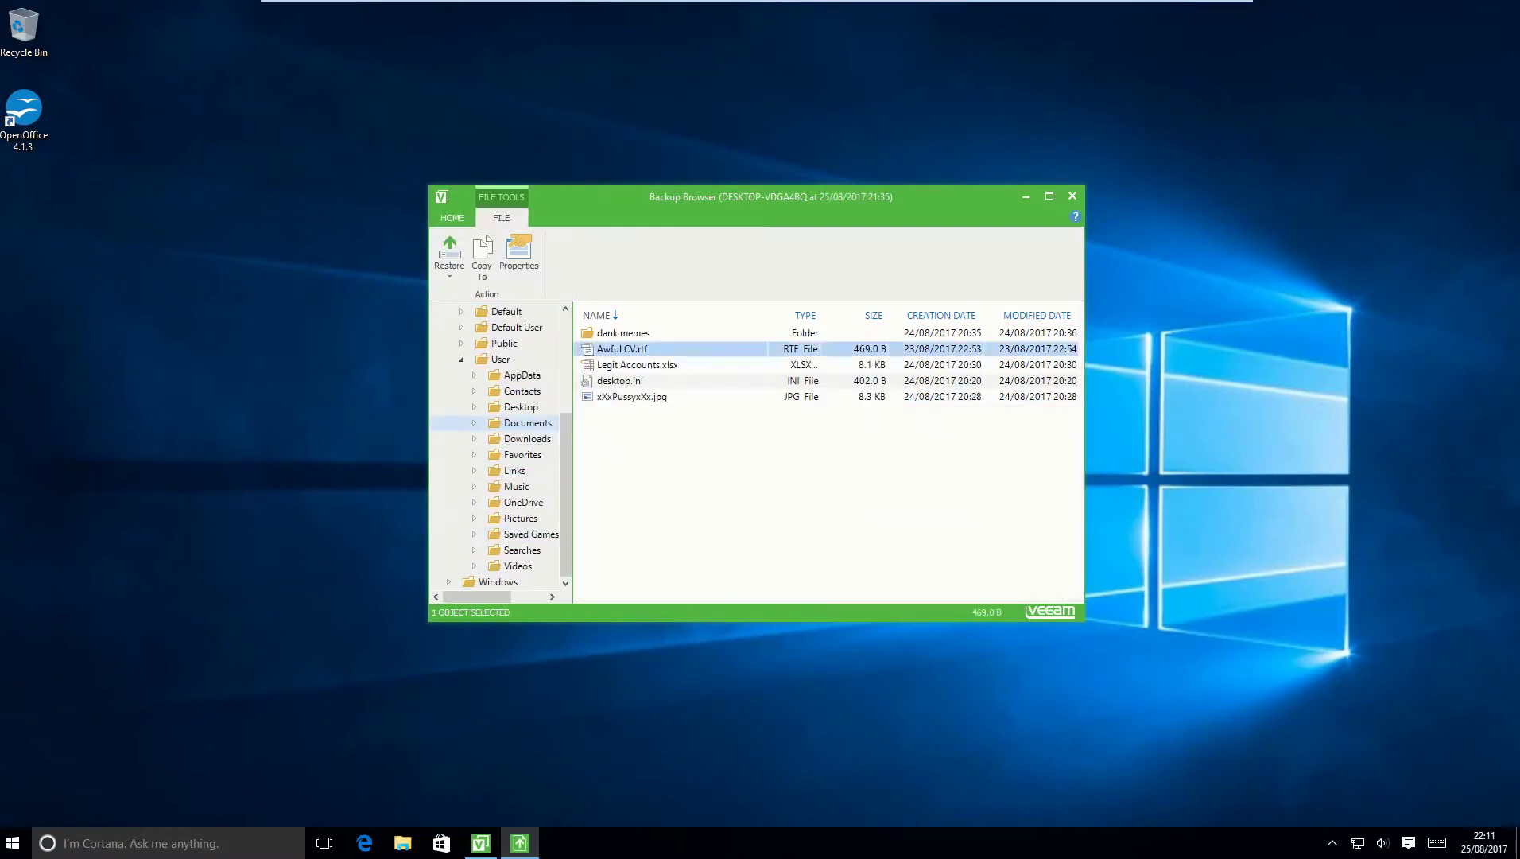
click(449, 255)
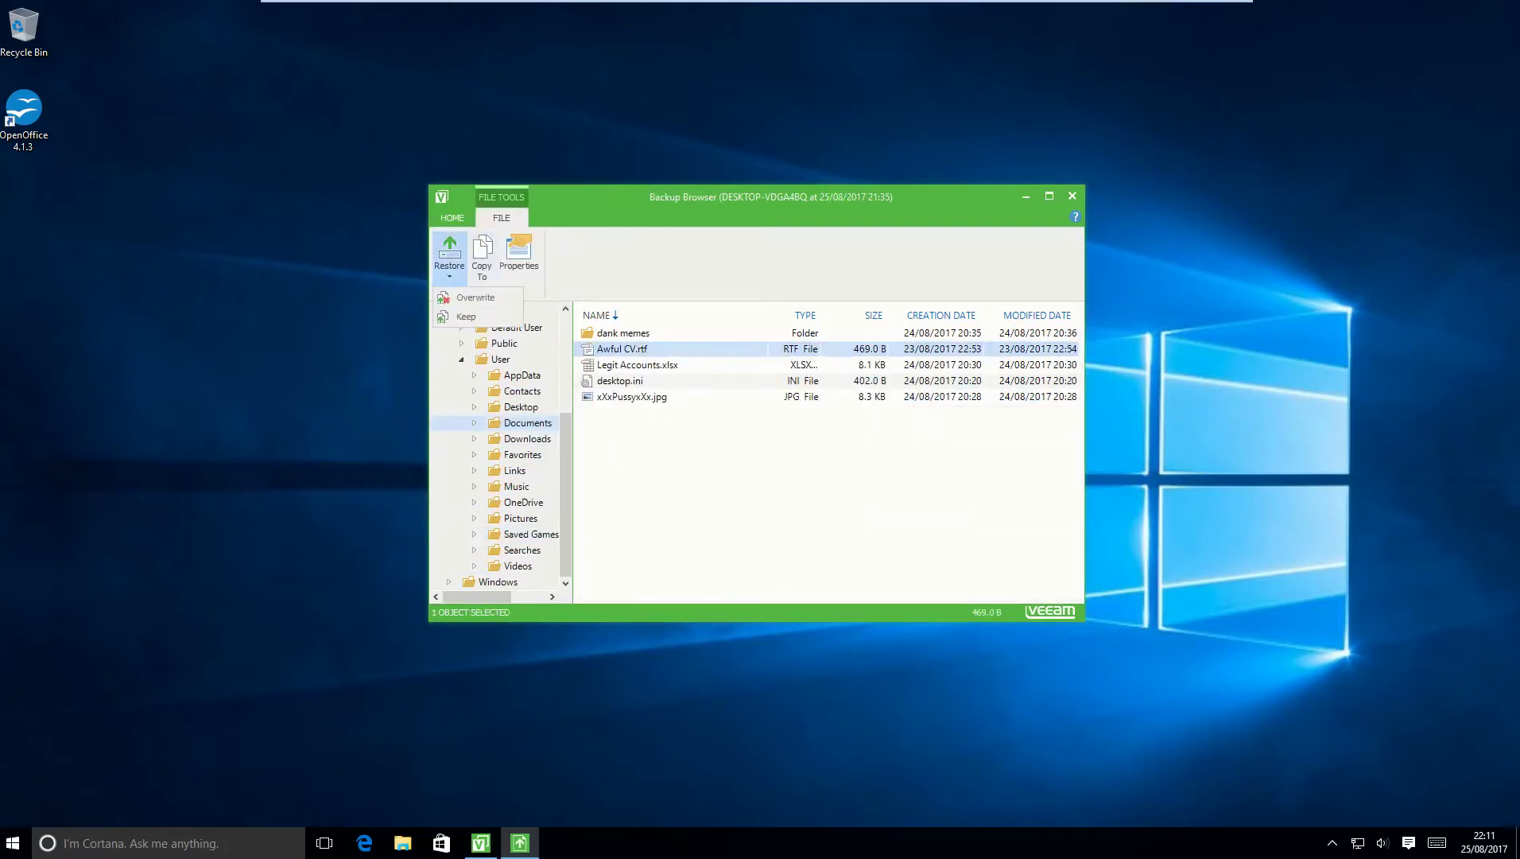
click(477, 317)
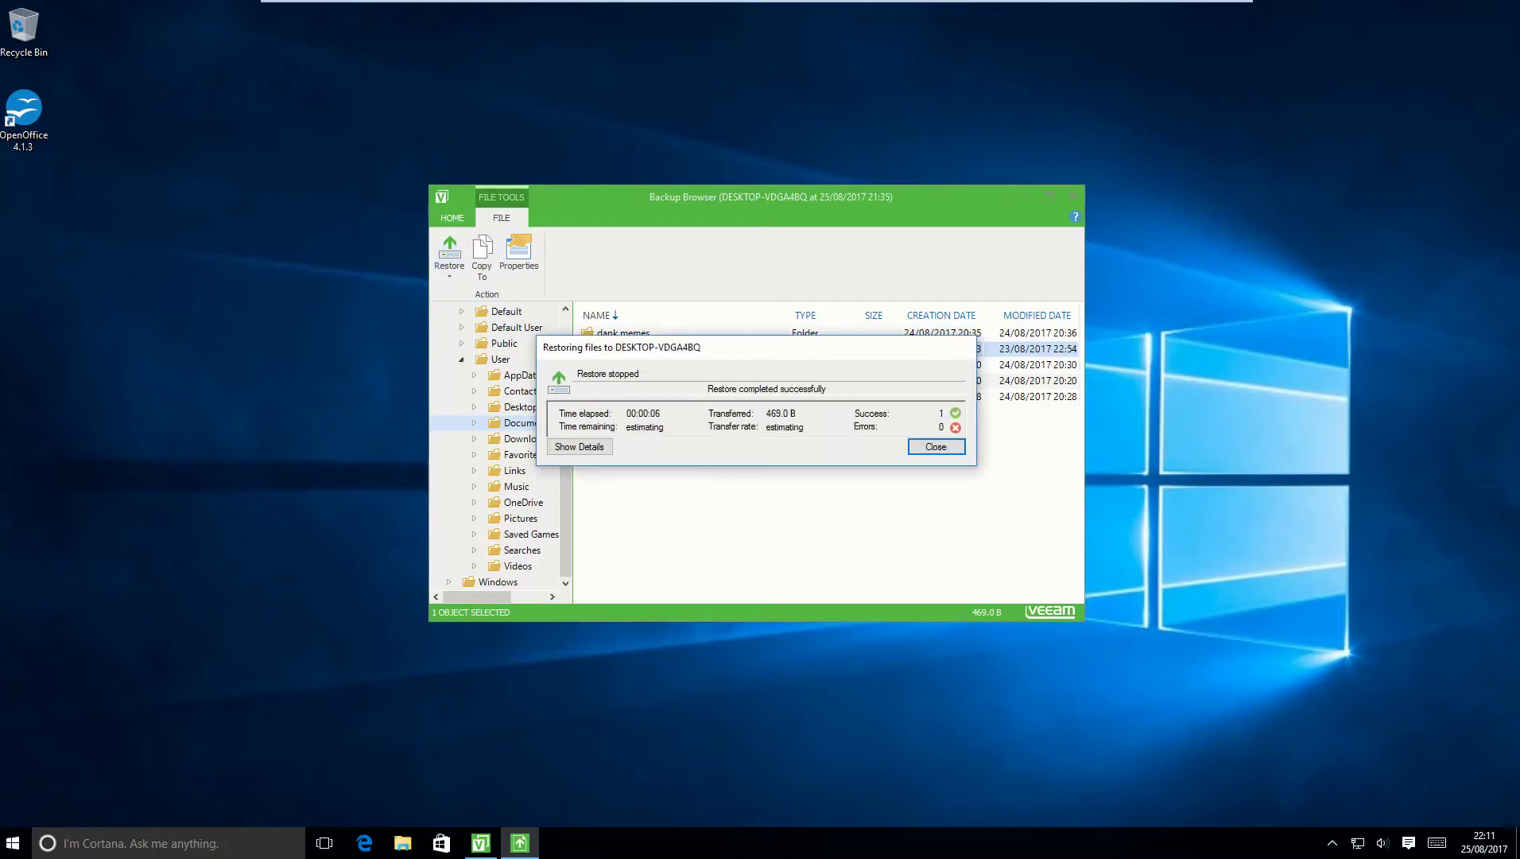
key(Return)
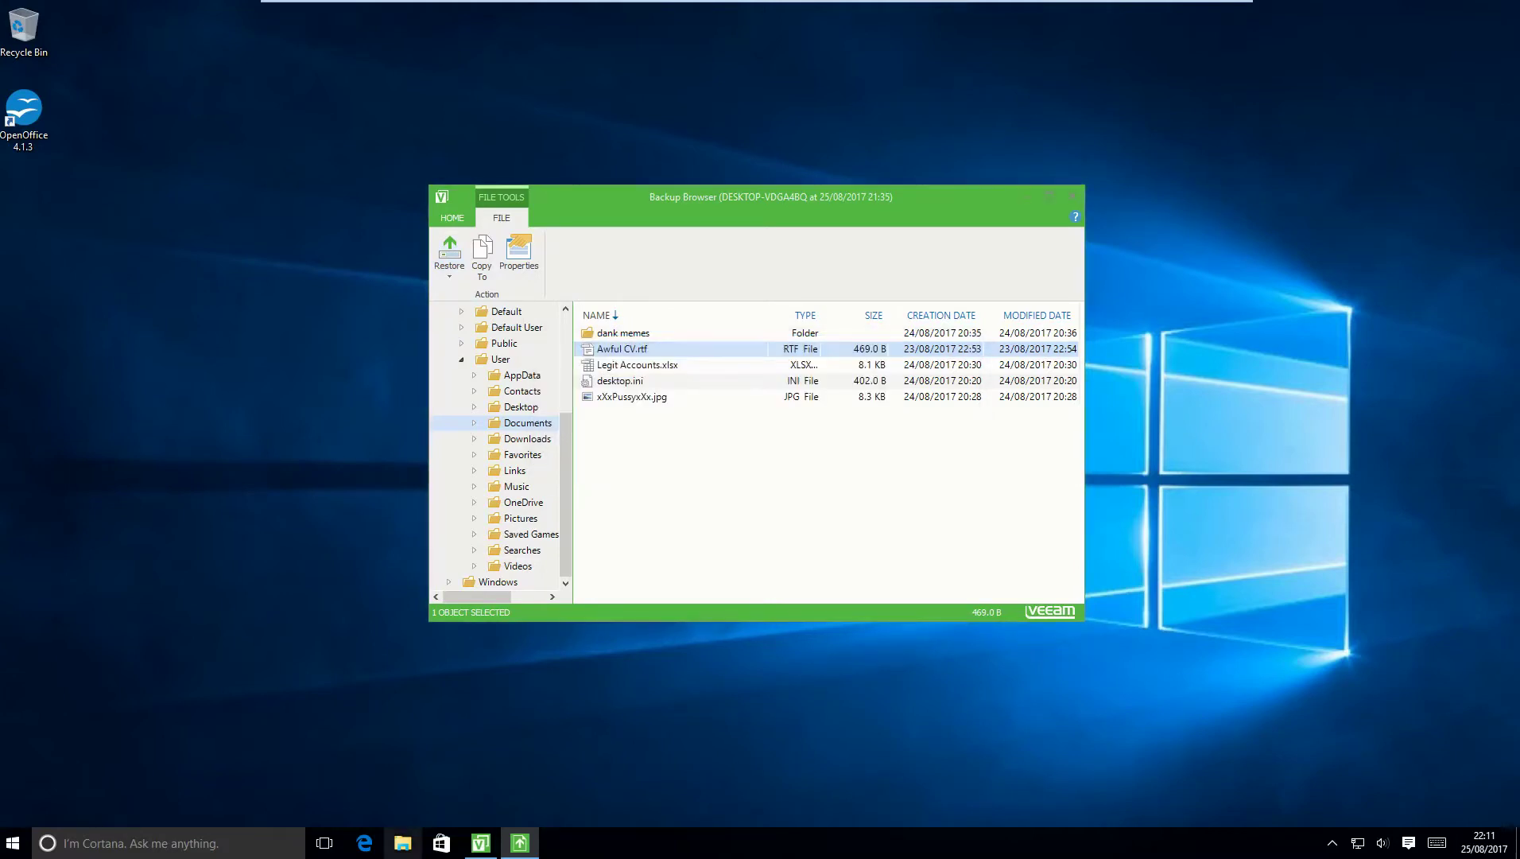
Check the Documents folder in File Explorer, selecting the original Awful CV.rtf.
key(super+e)
click(384, 311)
click(640, 307)
Select RESTORED-Awful CV.rtf in Documents to check its size.
click(891, 306)
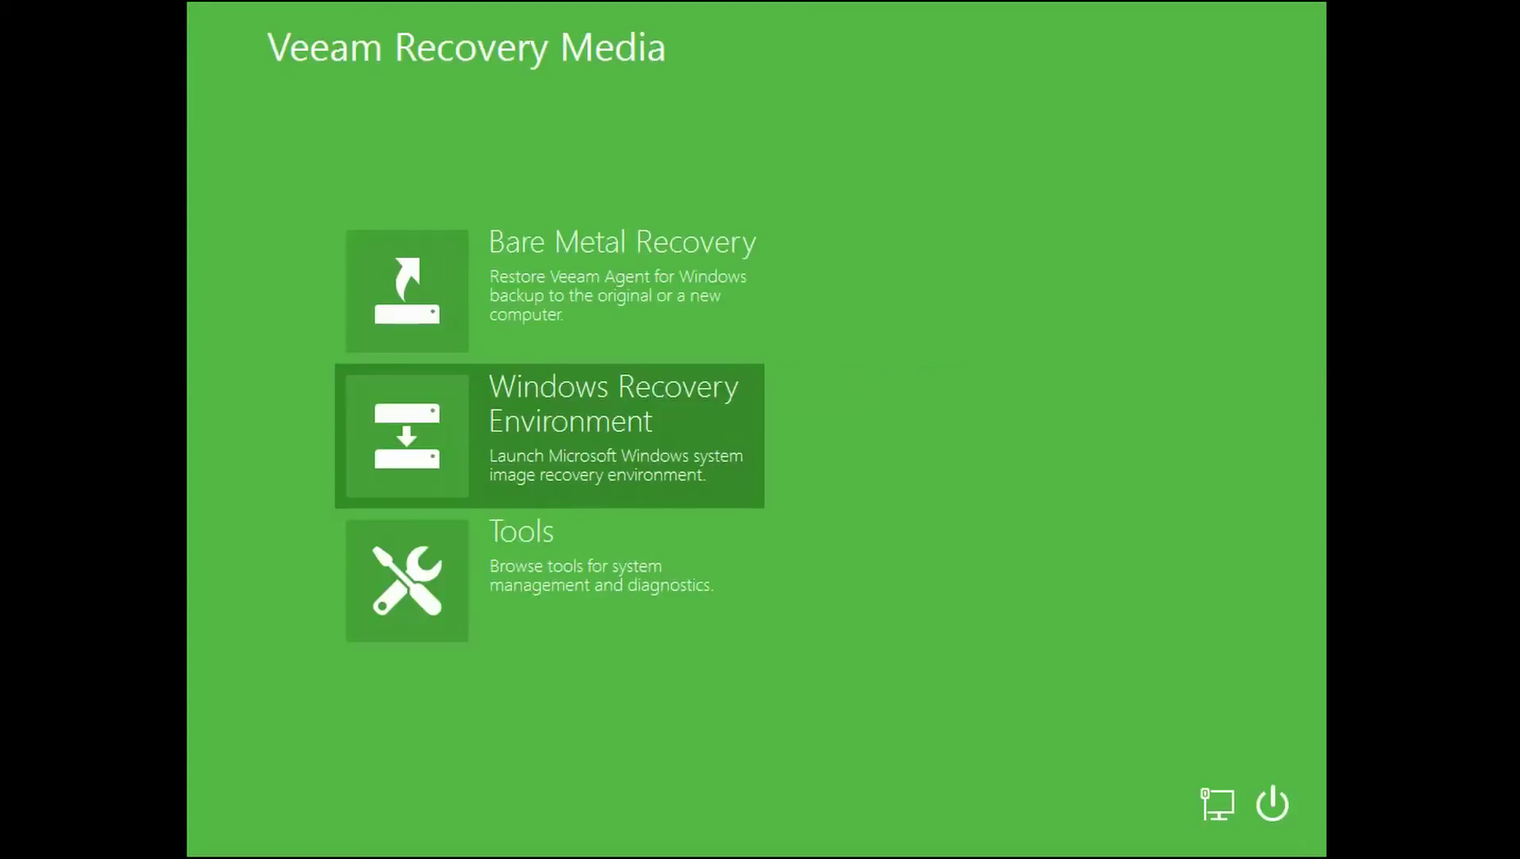
Start a Bare Metal Recovery from network storage using a shared folder.
click(671, 323)
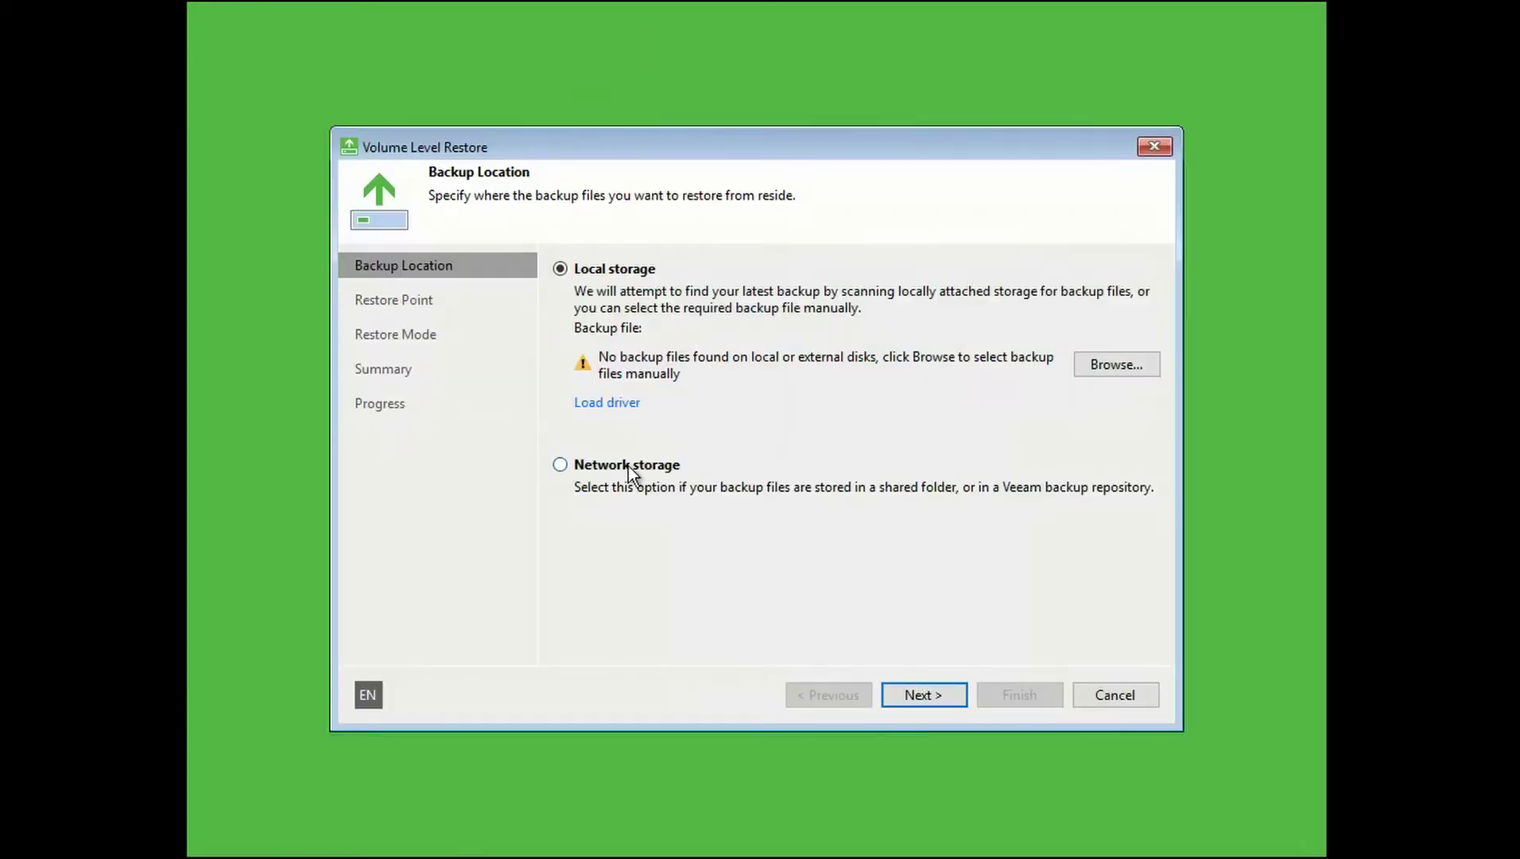
click(629, 466)
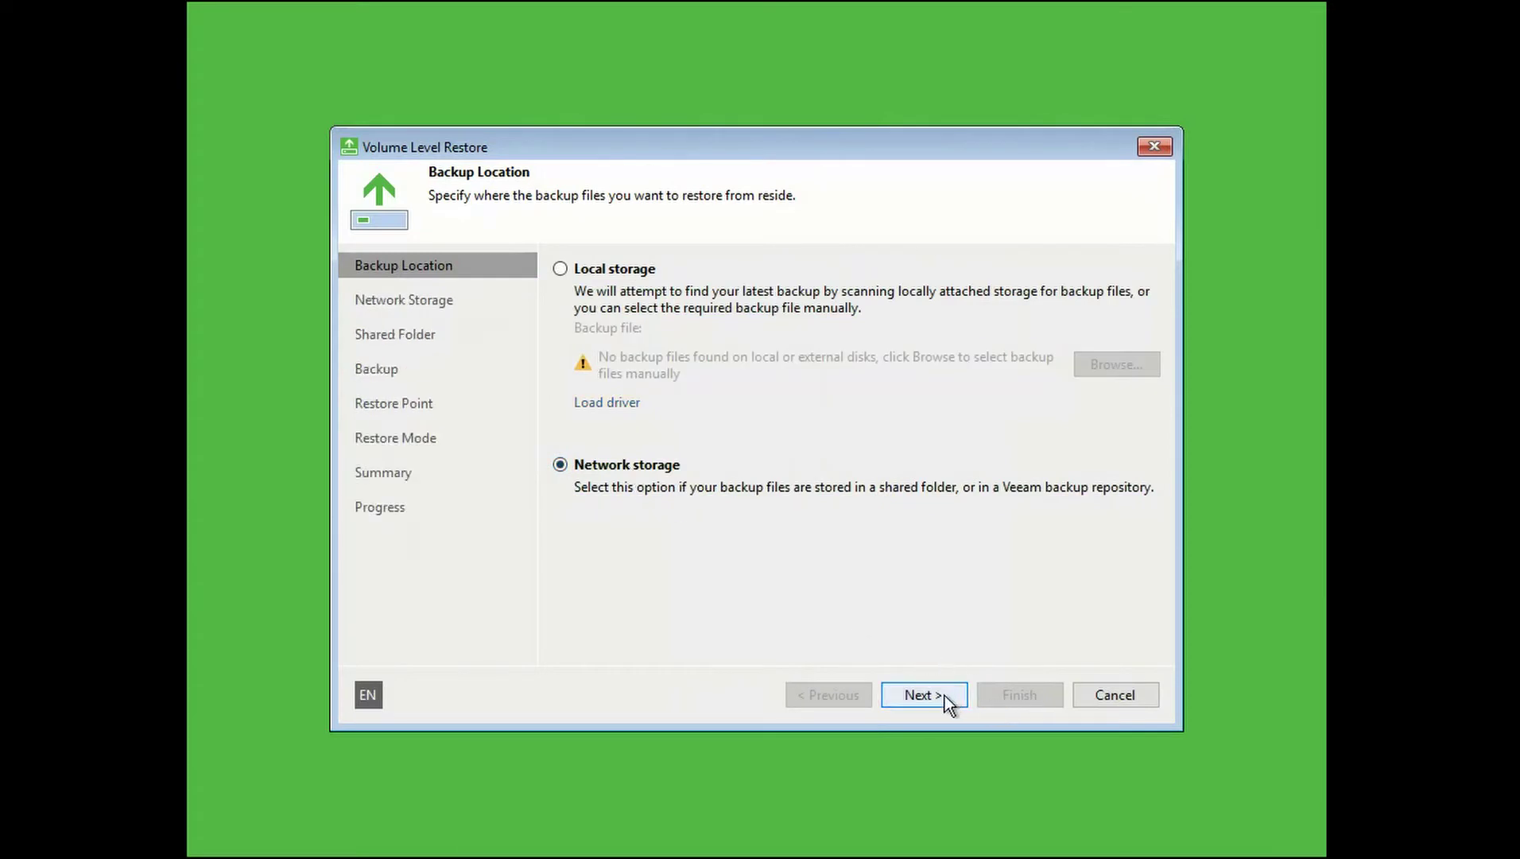
click(926, 703)
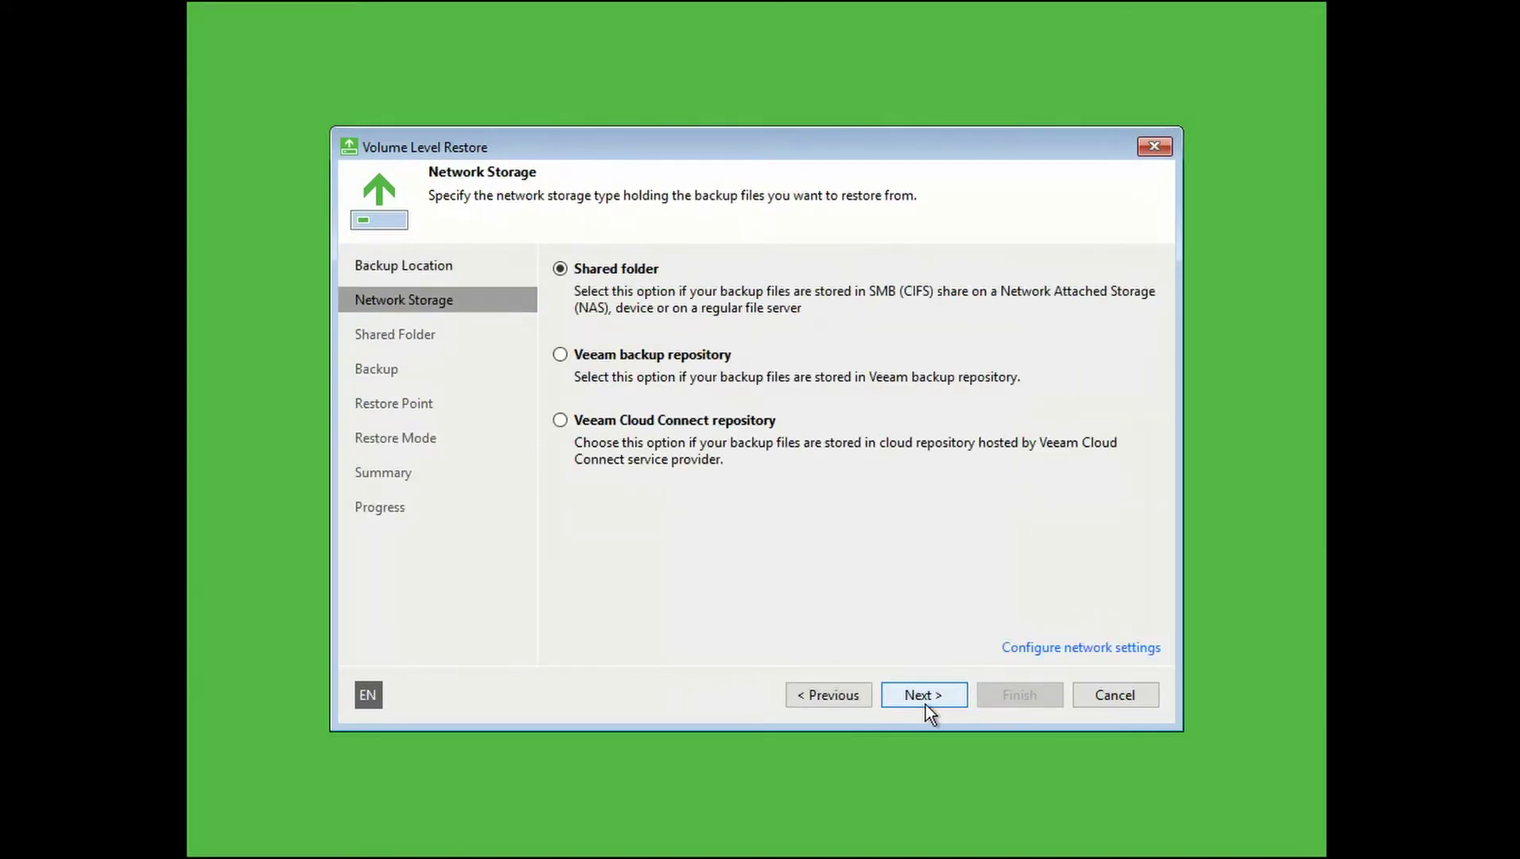
click(925, 703)
Point the restore at \\server\BackupTest with the share's username and password, then search it for backups.
text(\server\BV)
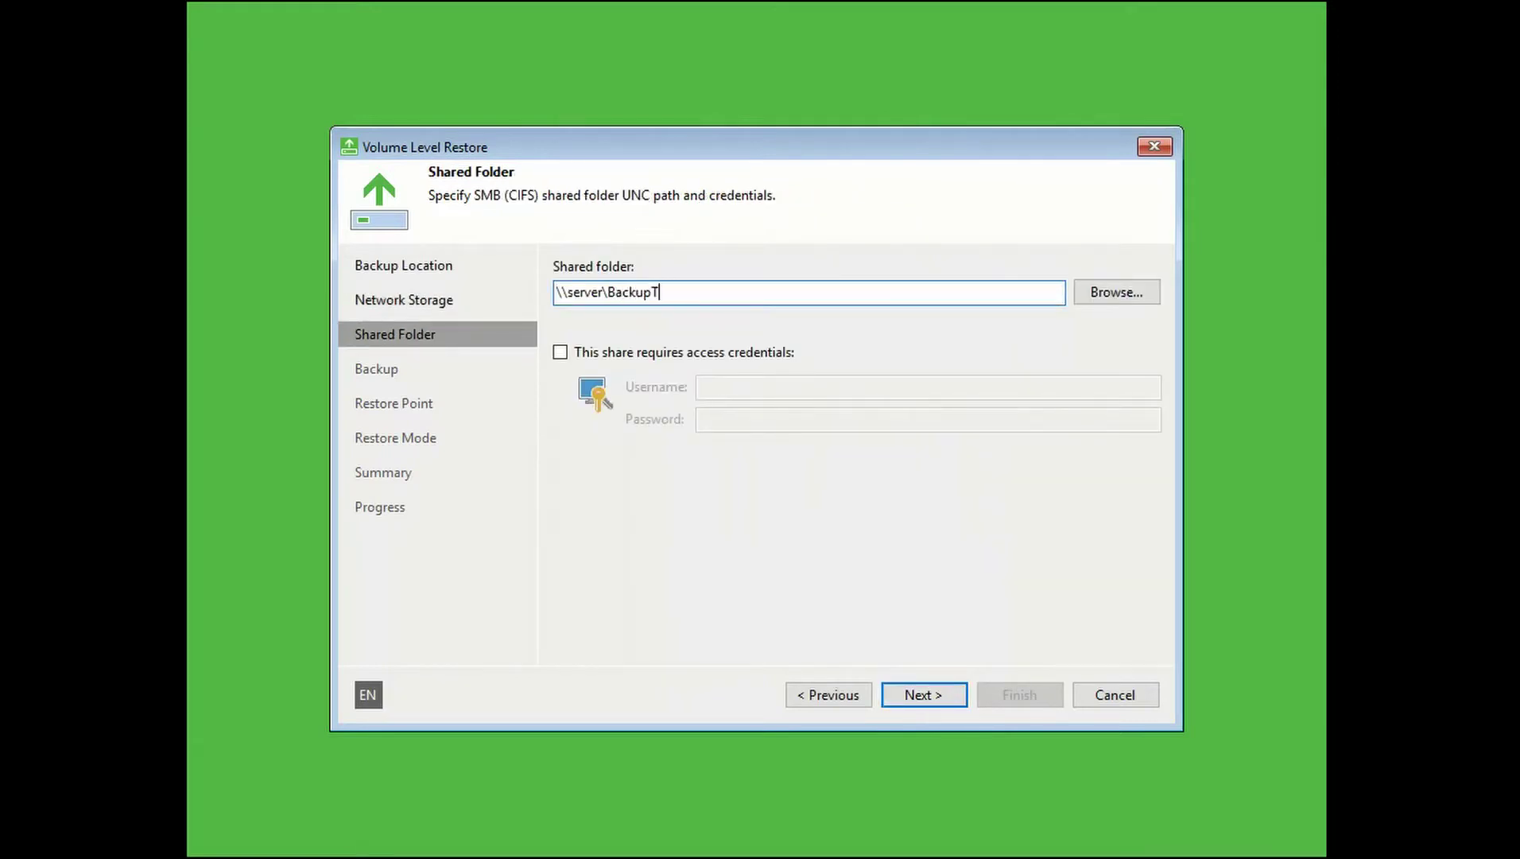
click(792, 356)
click(772, 386)
text(Chris)
click(772, 419)
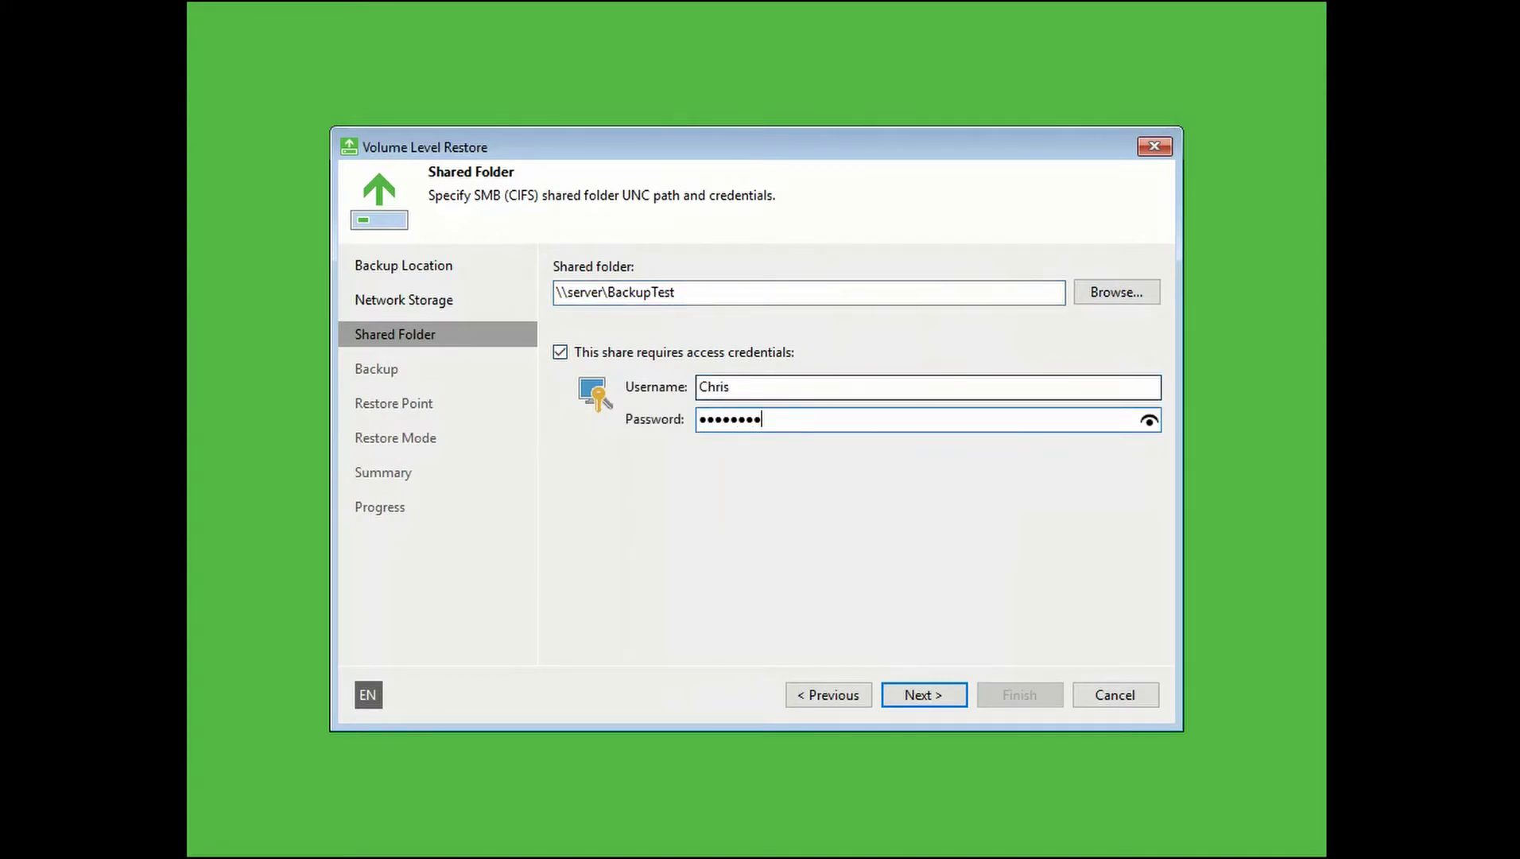
text(!)
key(Tab)
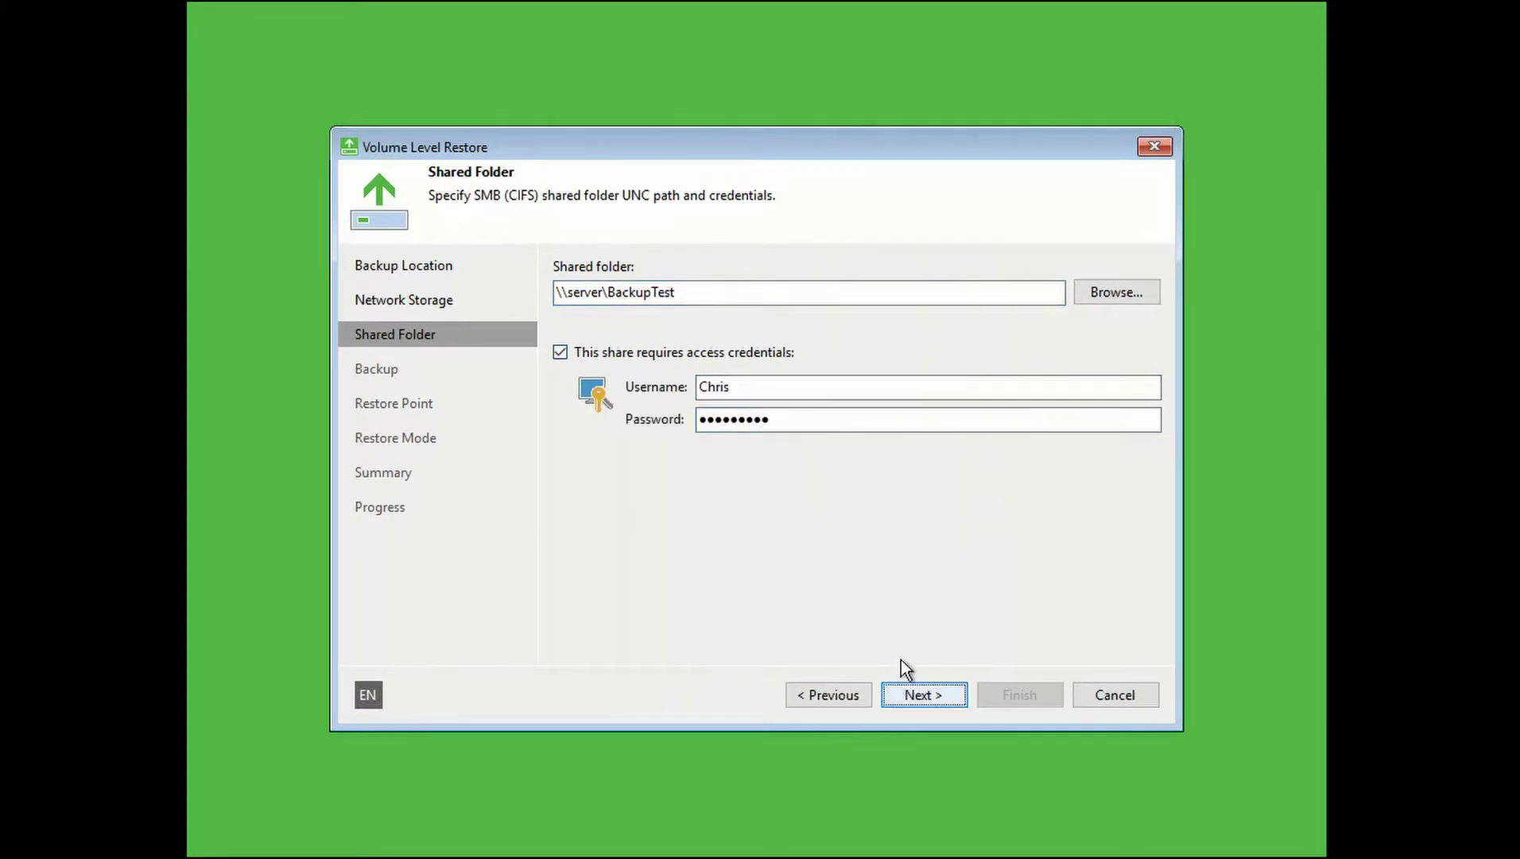
click(910, 693)
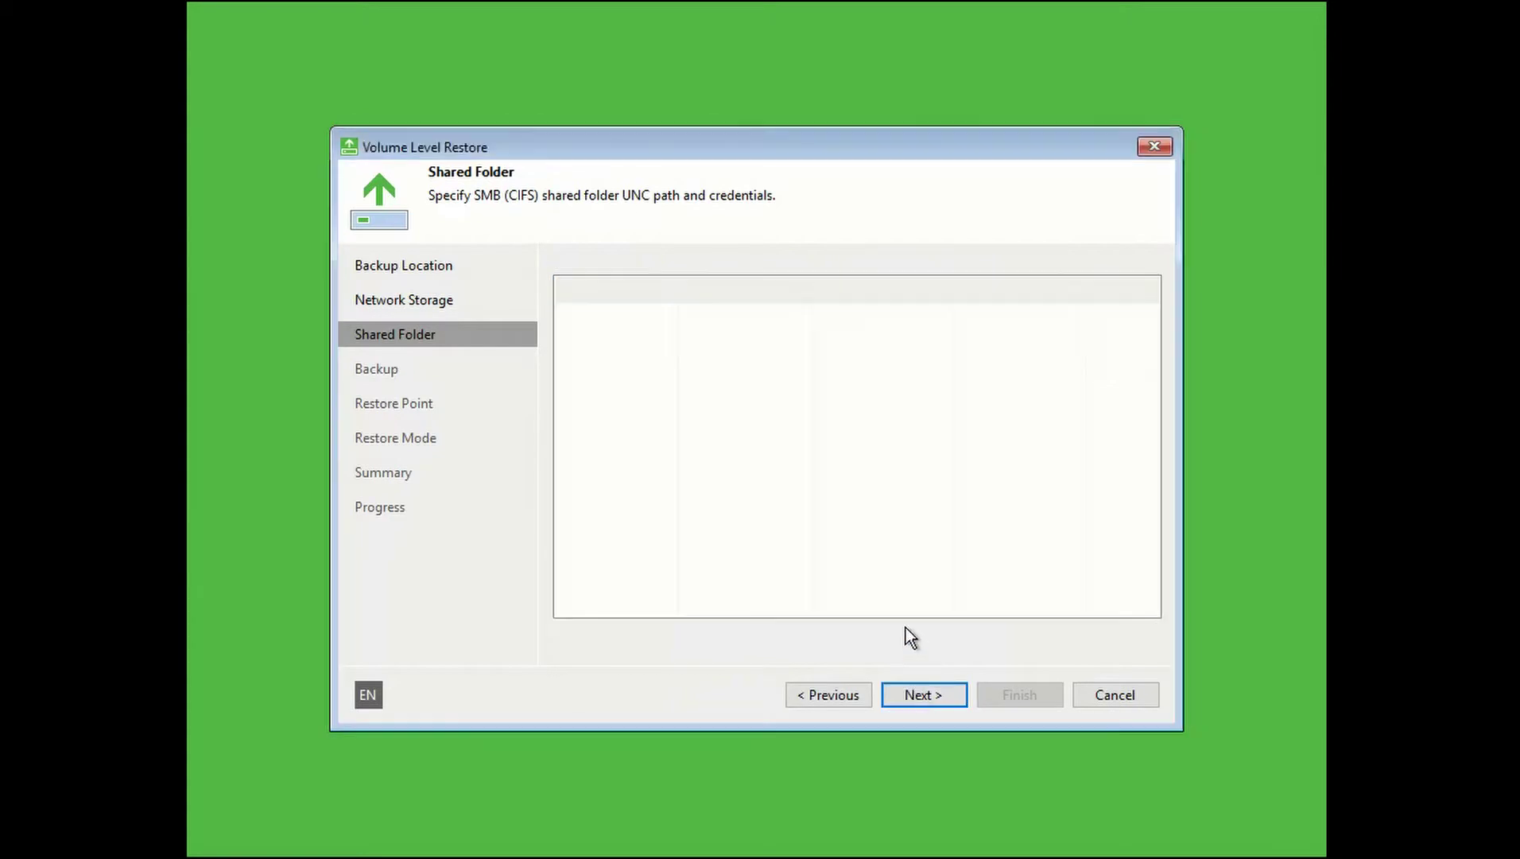
Restore the entire system from the found backup's newest restore point, 09/09/2017 19:35.
click(939, 698)
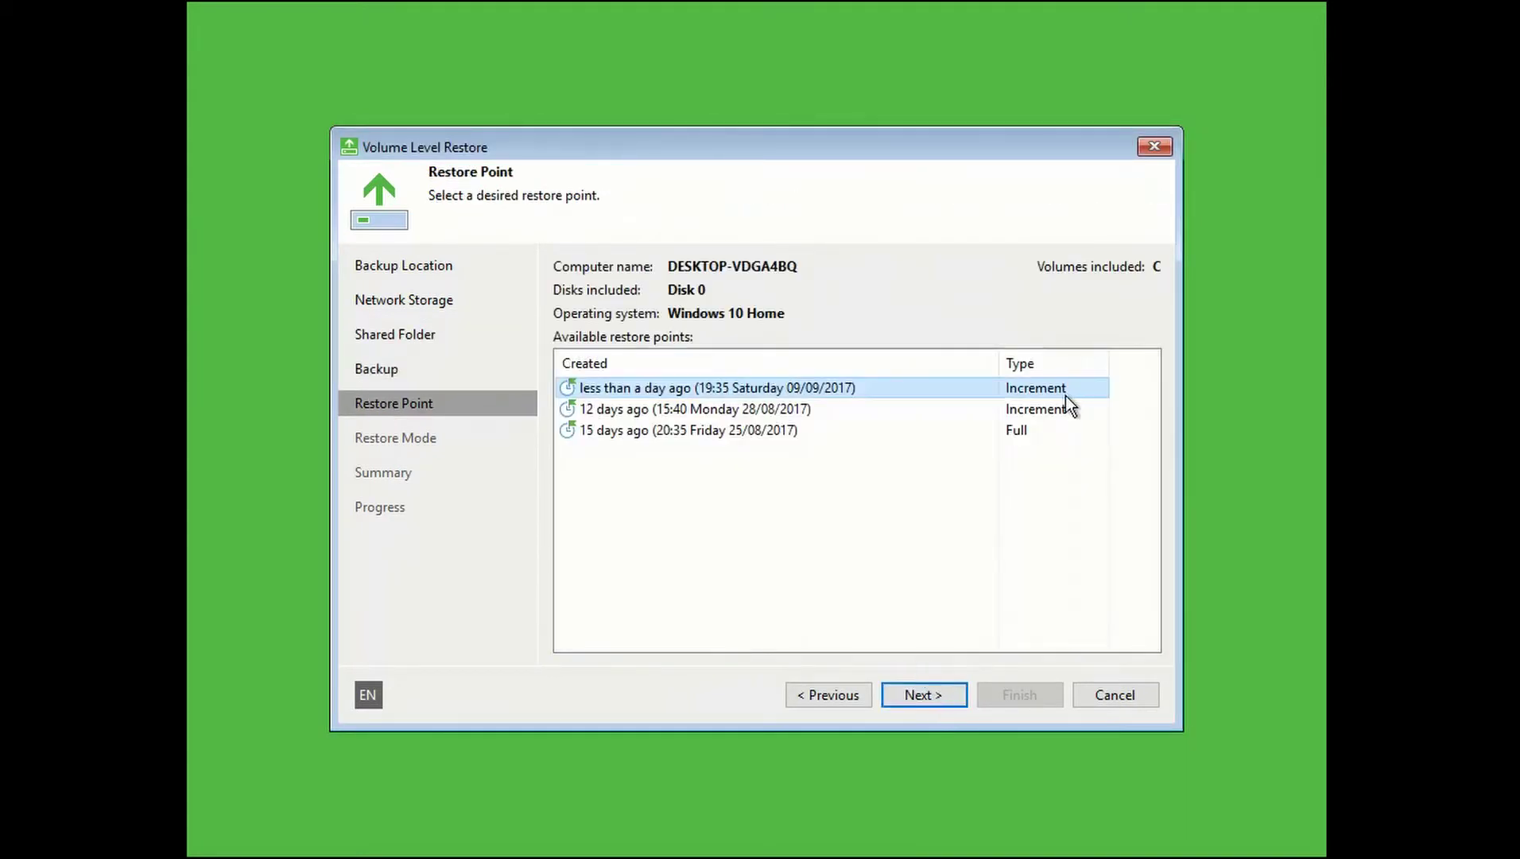
click(915, 690)
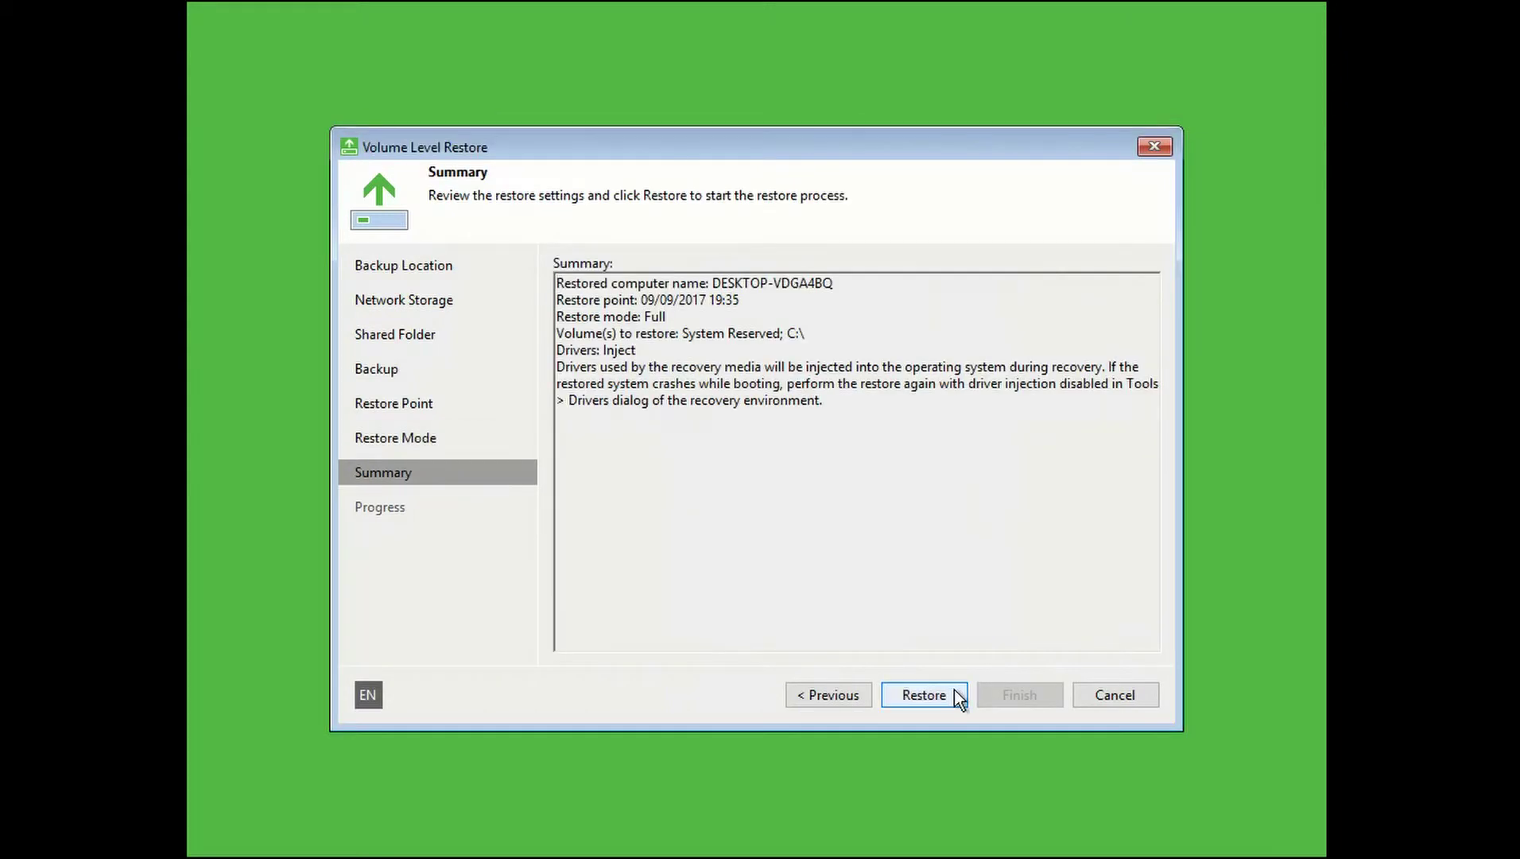
click(954, 696)
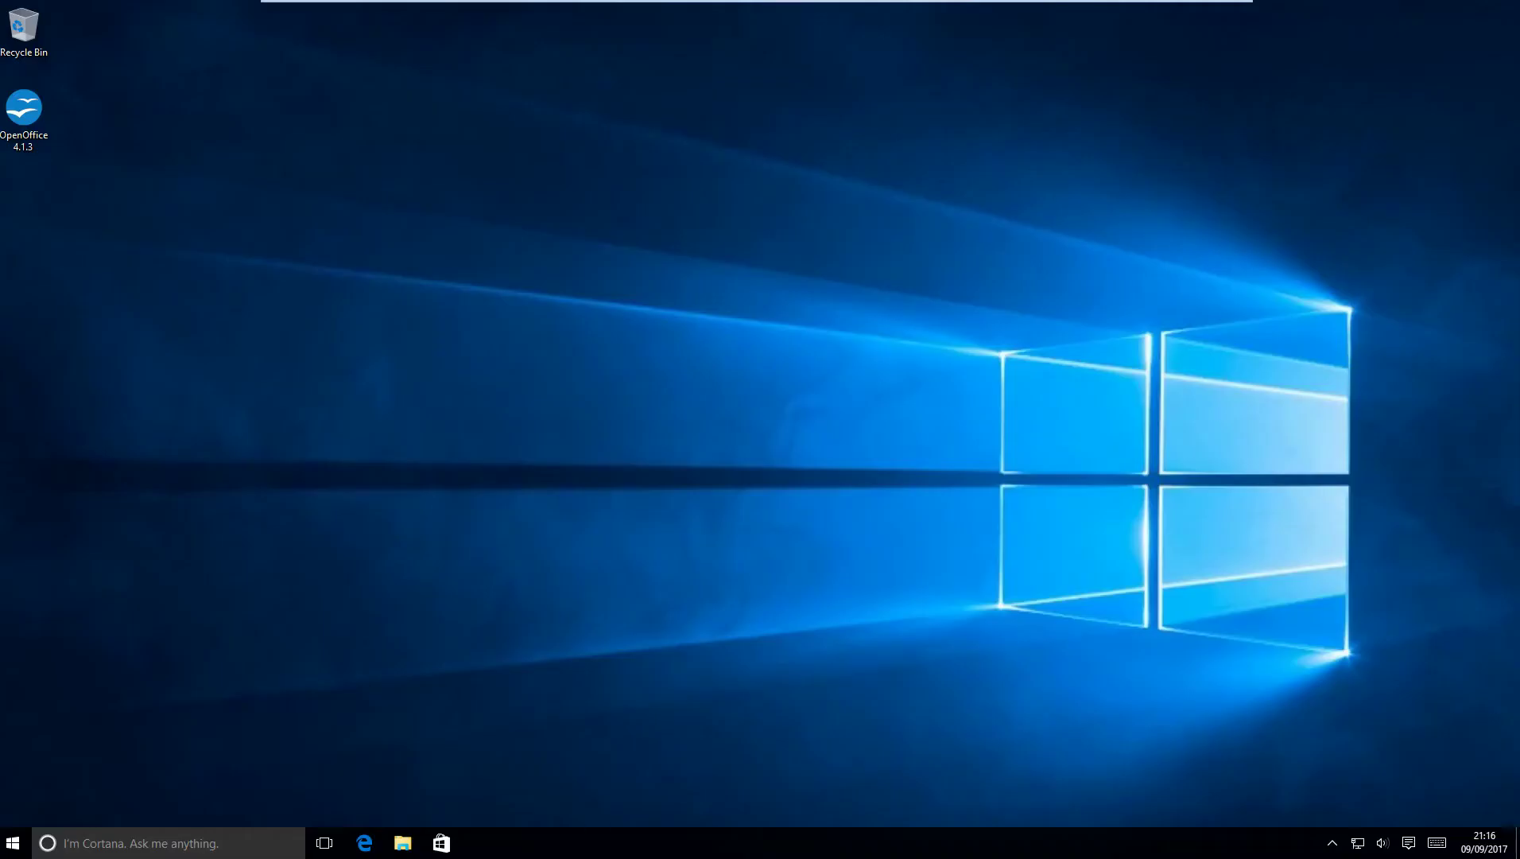
Sign in to the restored Windows 10 and open File Explorer to reach Documents\dank memes.
key(super+e)
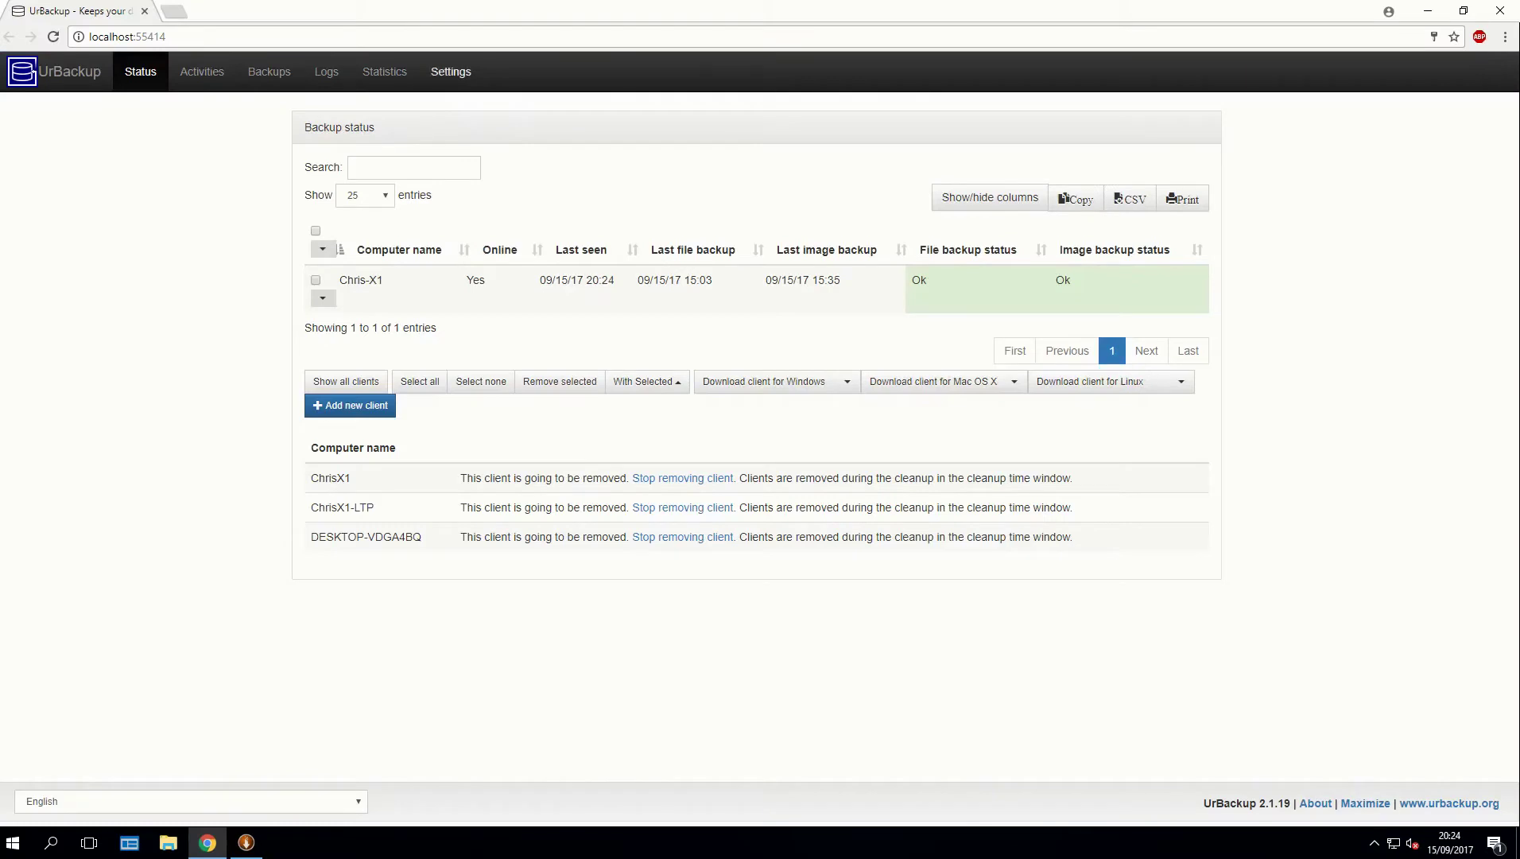
Review UrBackup's Server, File Backups, Image Backups, Permissions, Client, Archive and Internet settings.
click(451, 72)
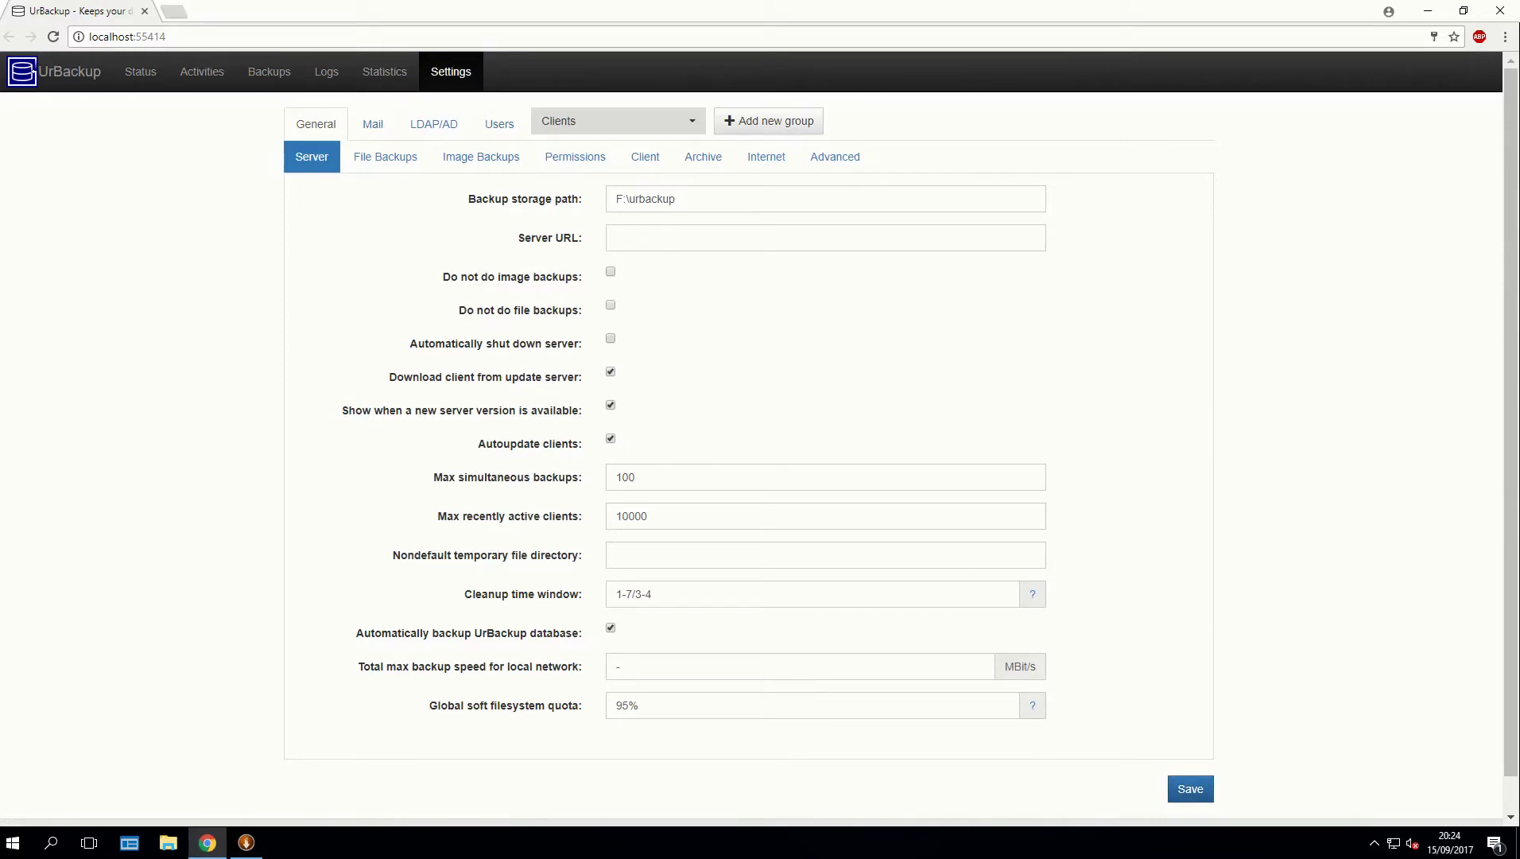
click(386, 157)
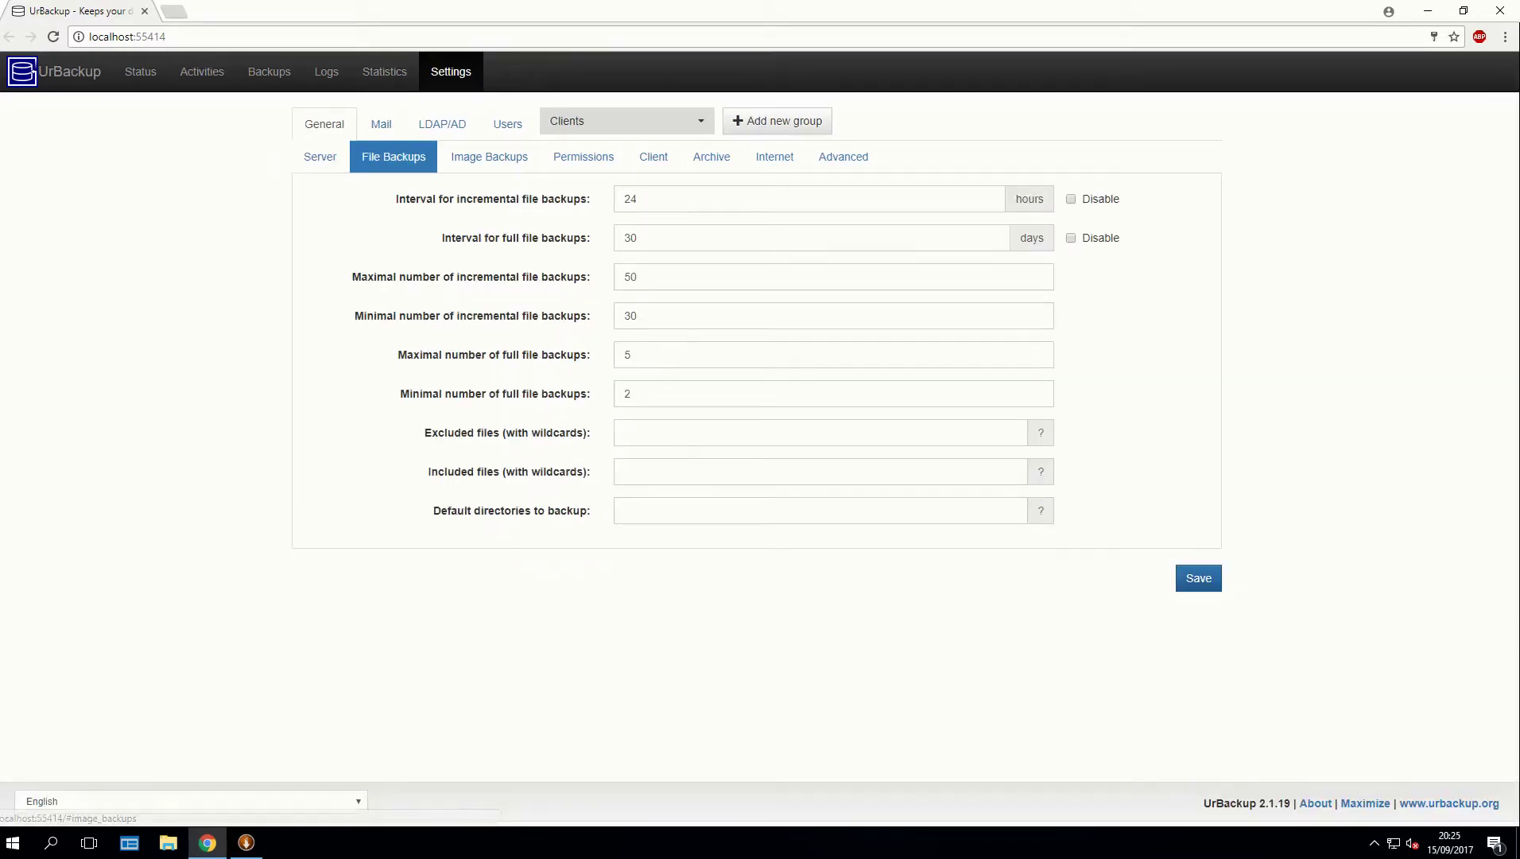
click(489, 157)
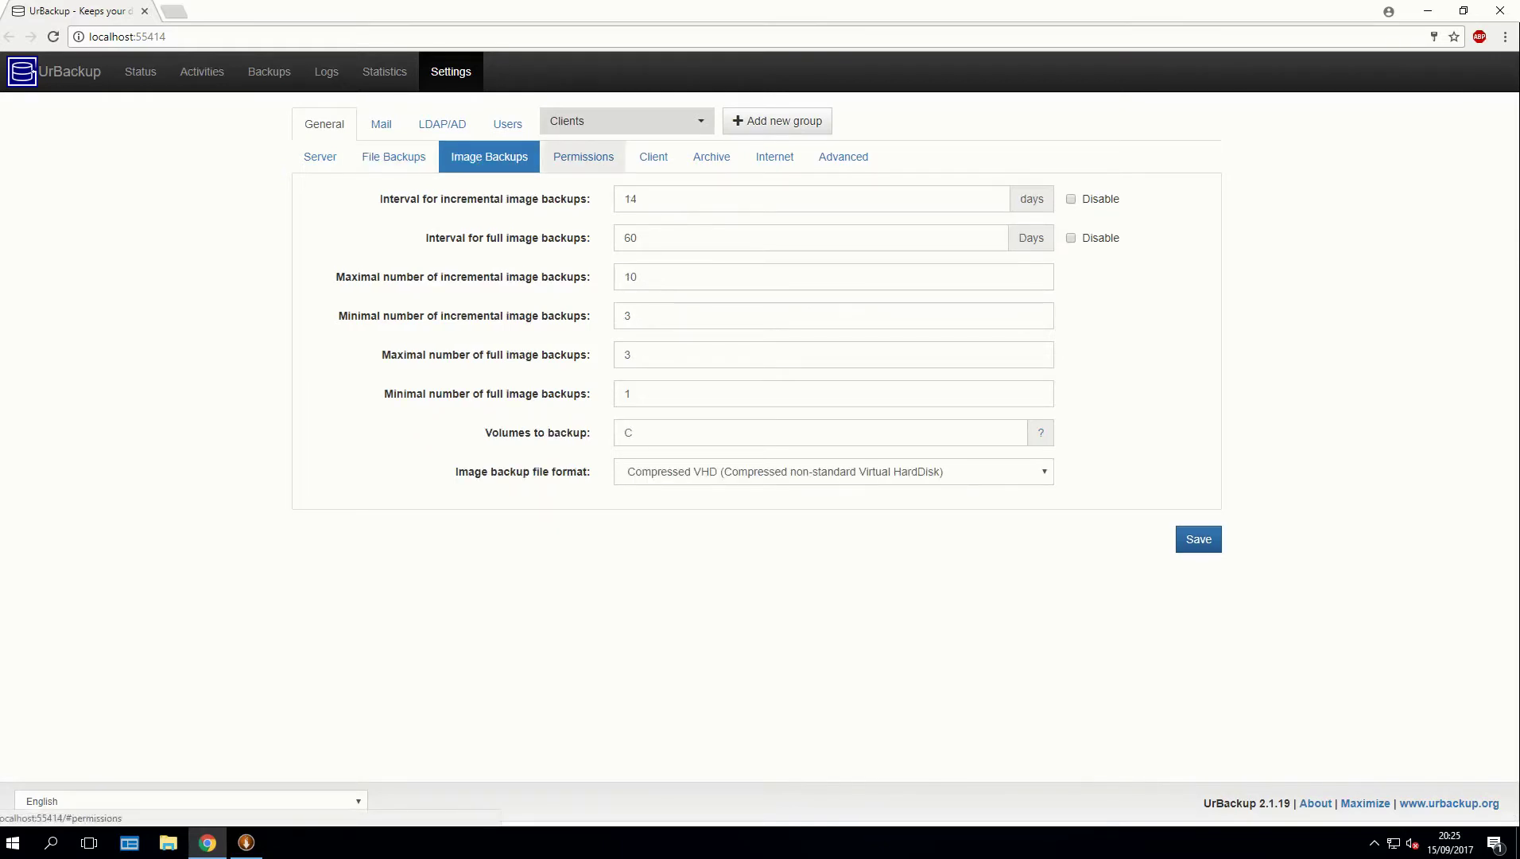
click(583, 156)
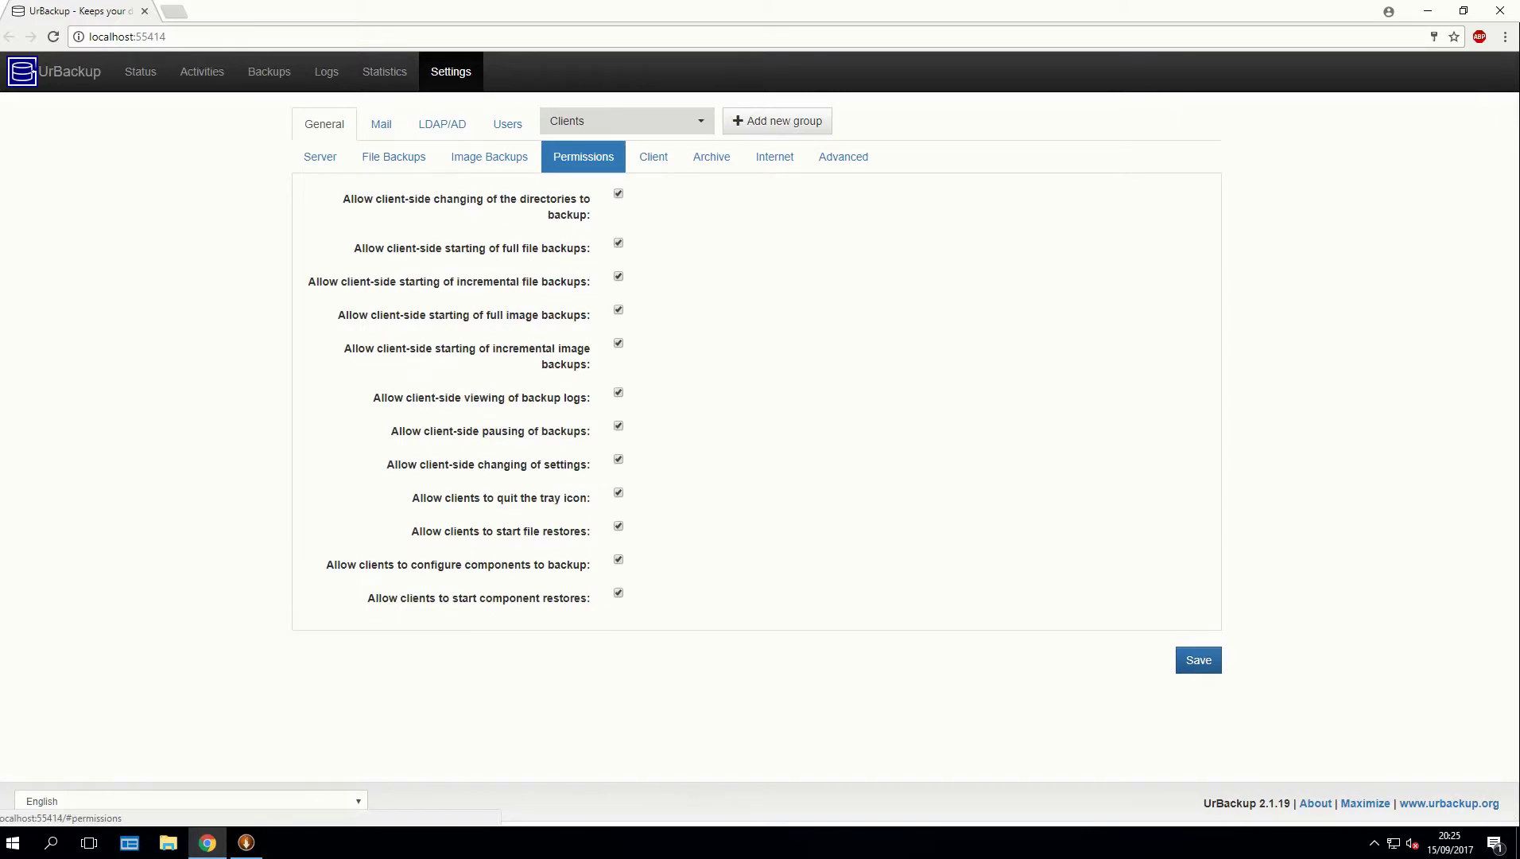
click(654, 157)
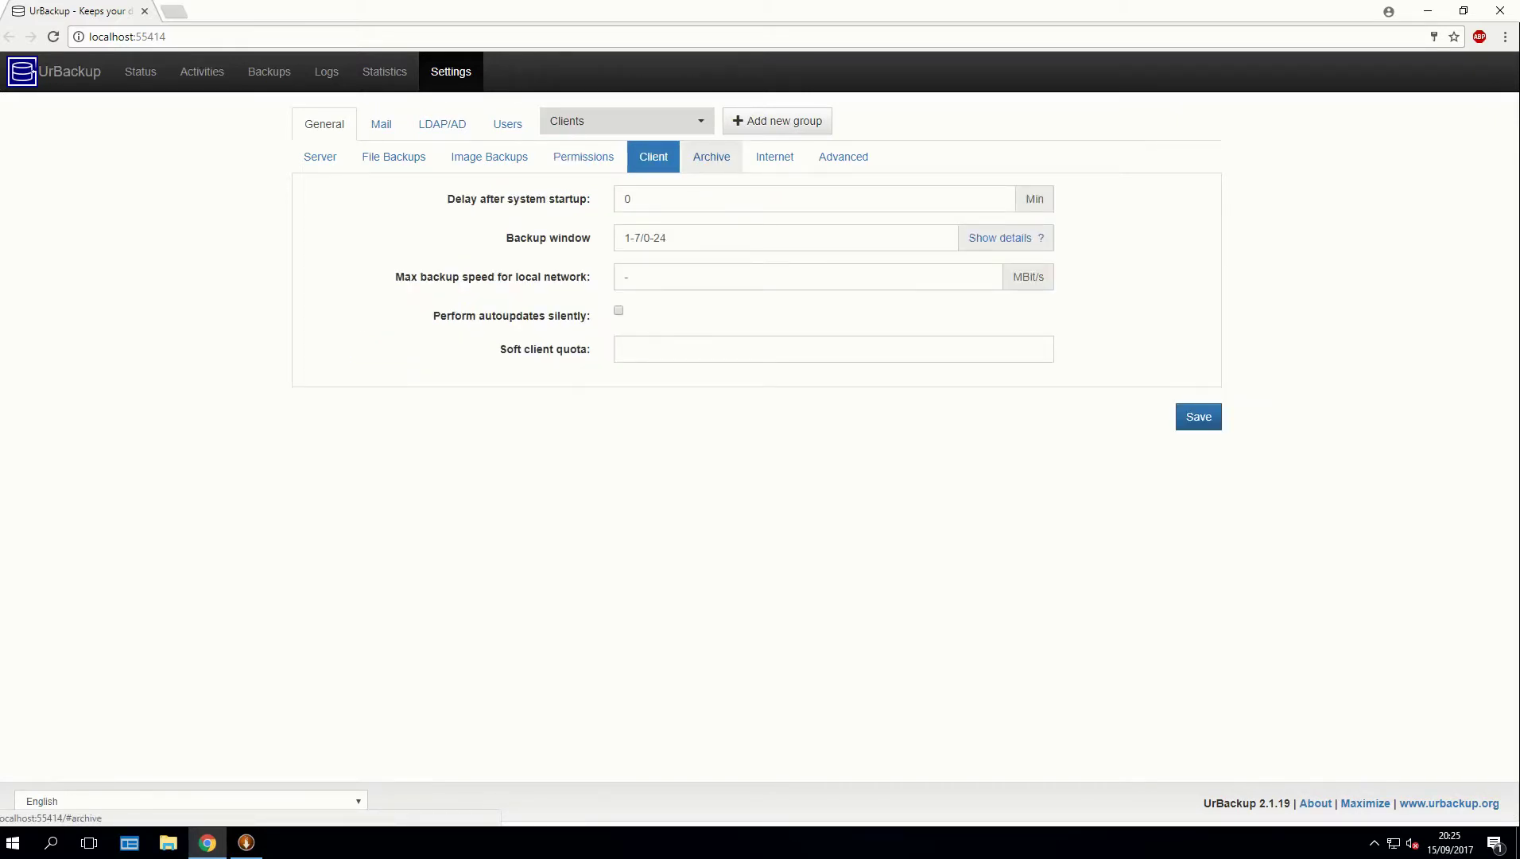
click(711, 157)
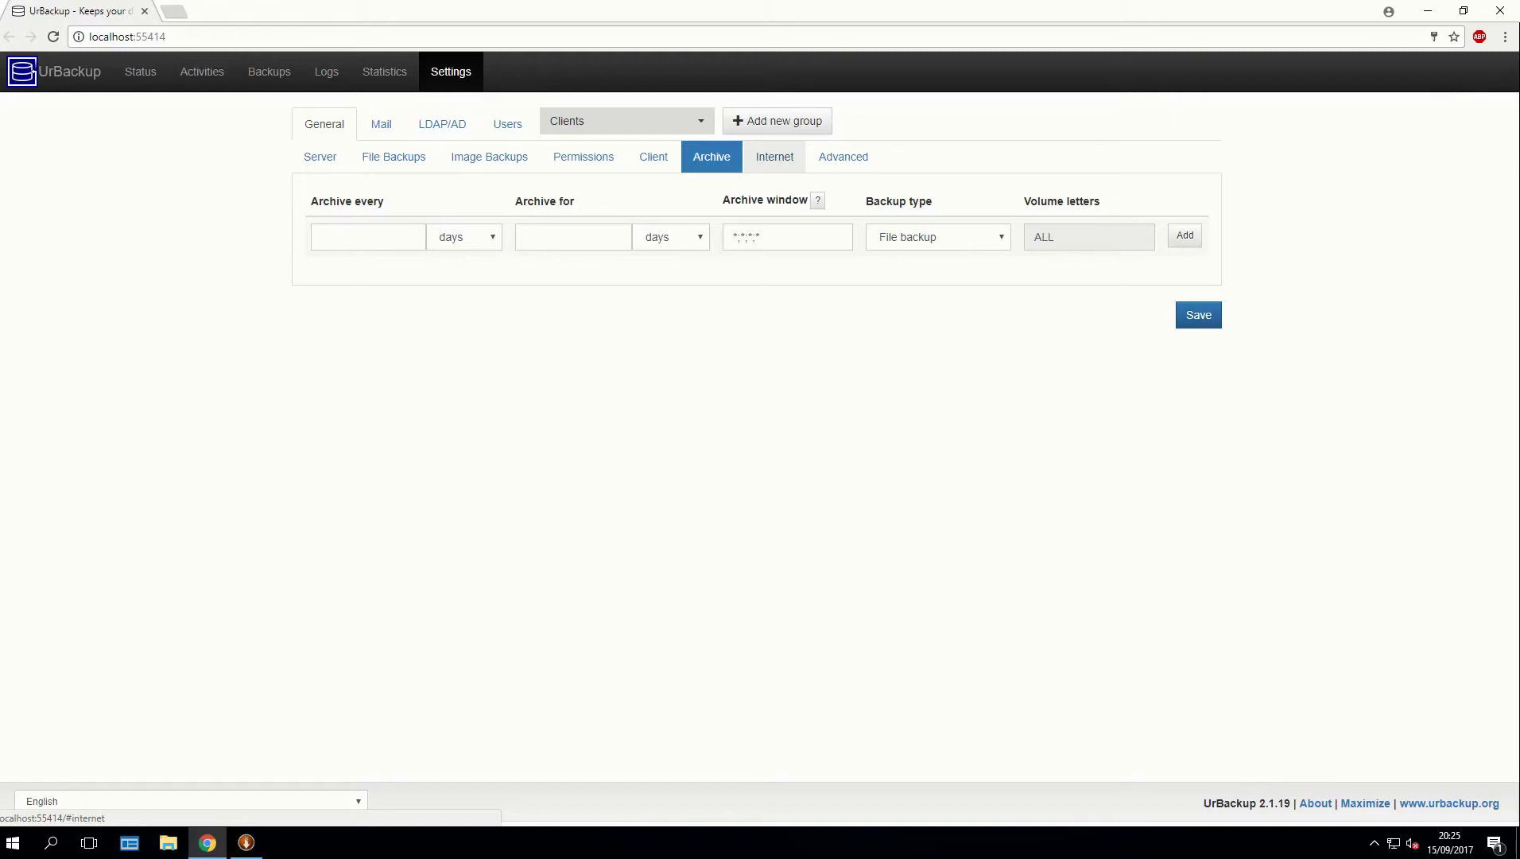
click(775, 157)
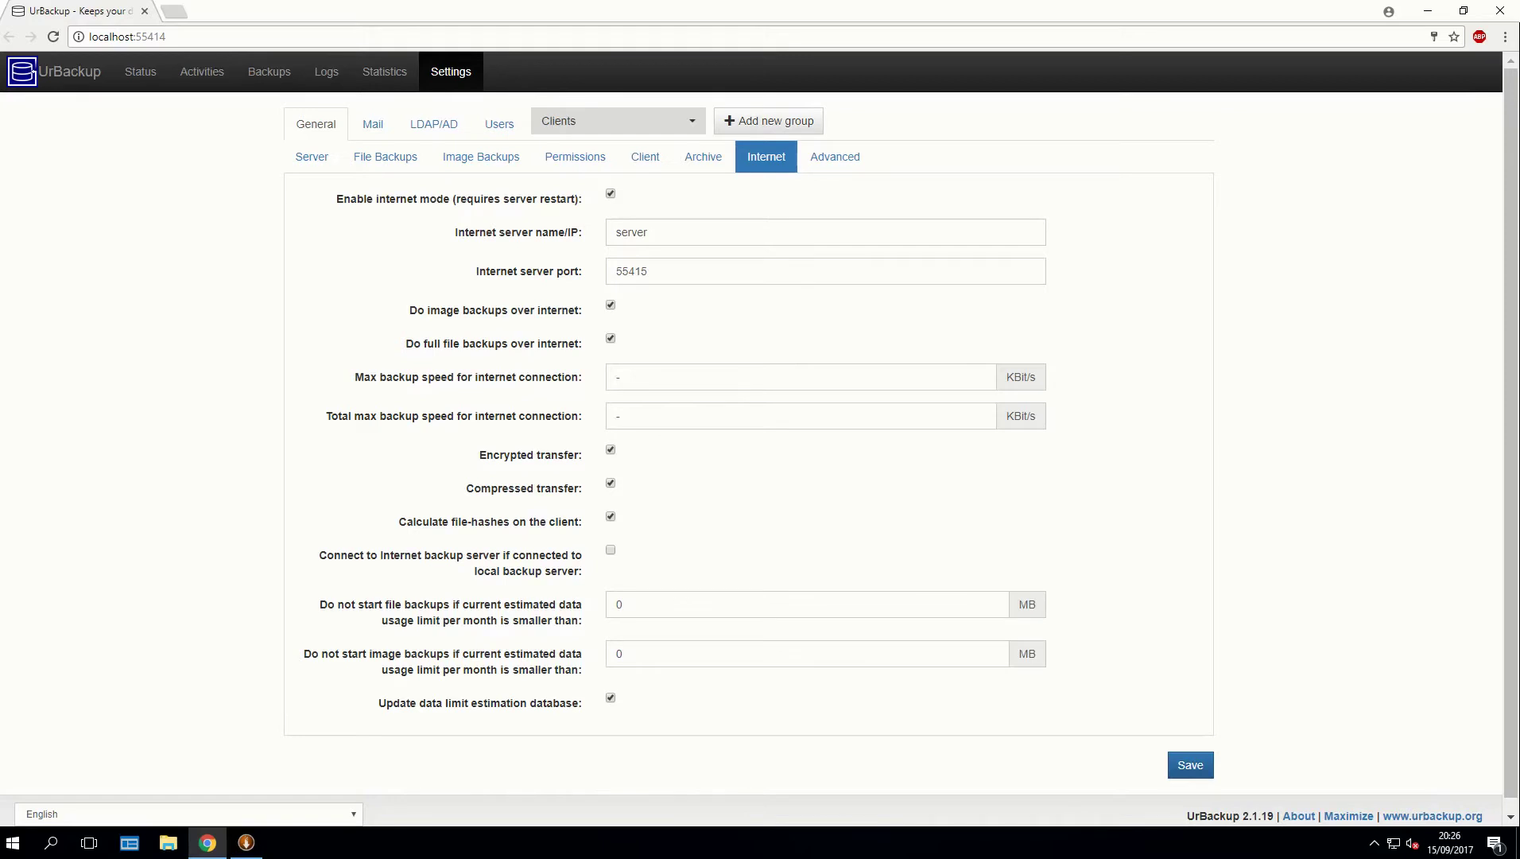
Look through UrBackup's Advanced transfer and image backup options.
click(835, 157)
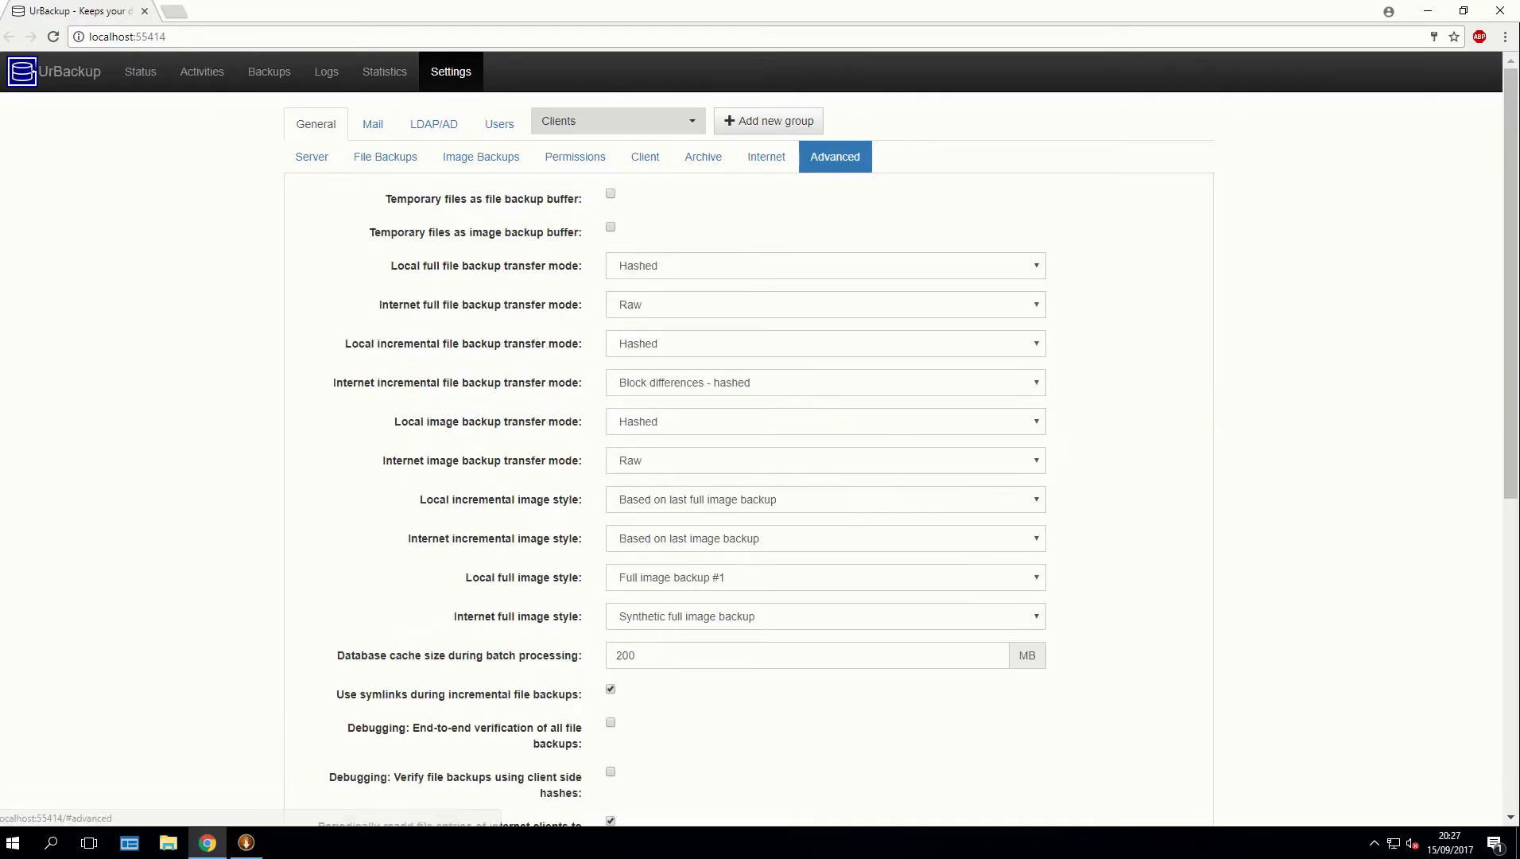
scroll(755, 461, down, 4)
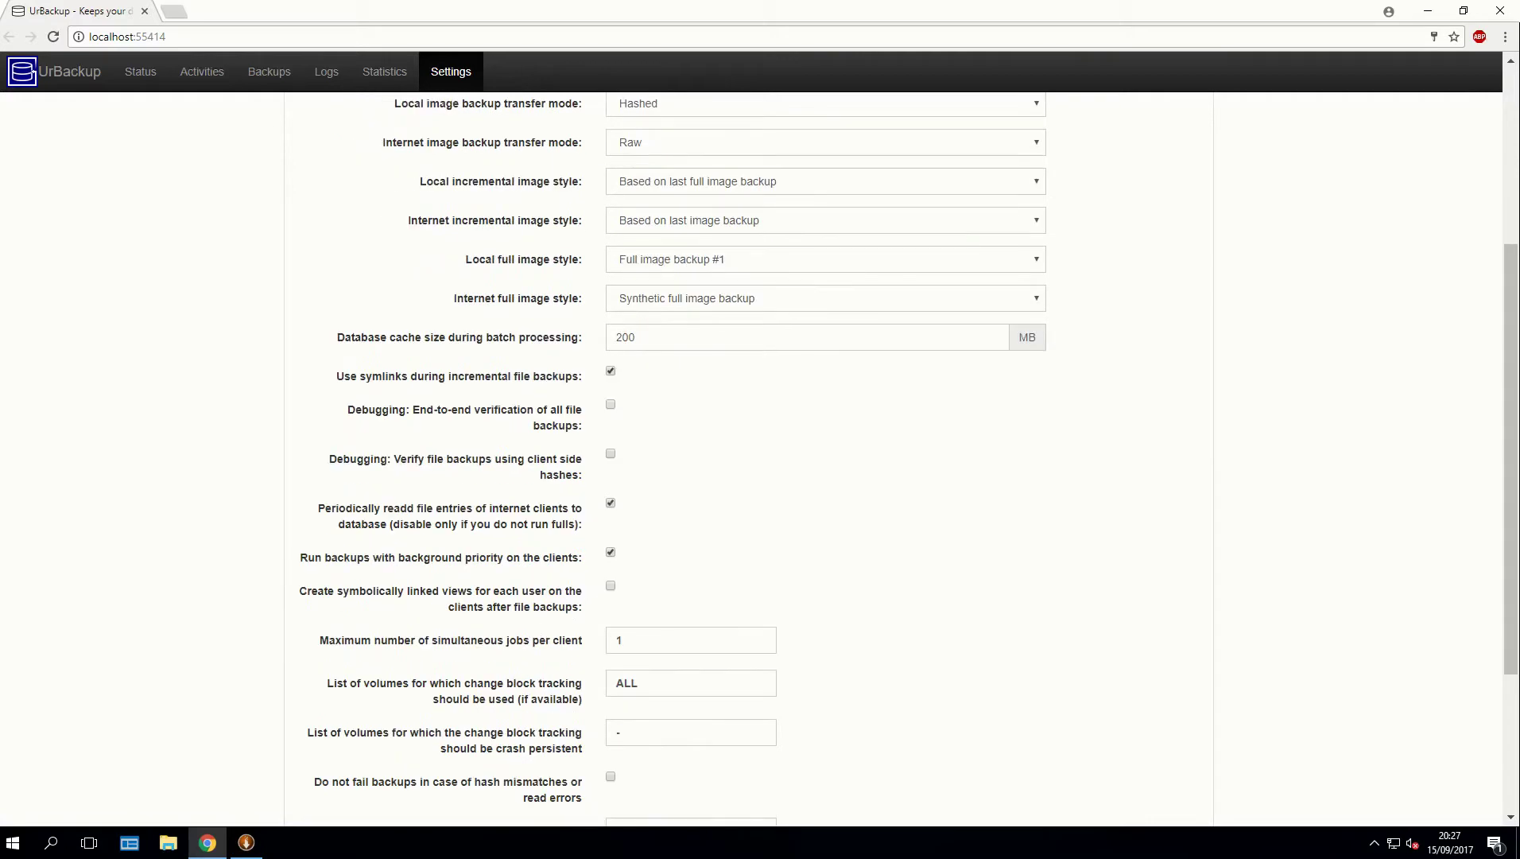
scroll(748, 461, down, 3)
scroll(747, 461, up, 2)
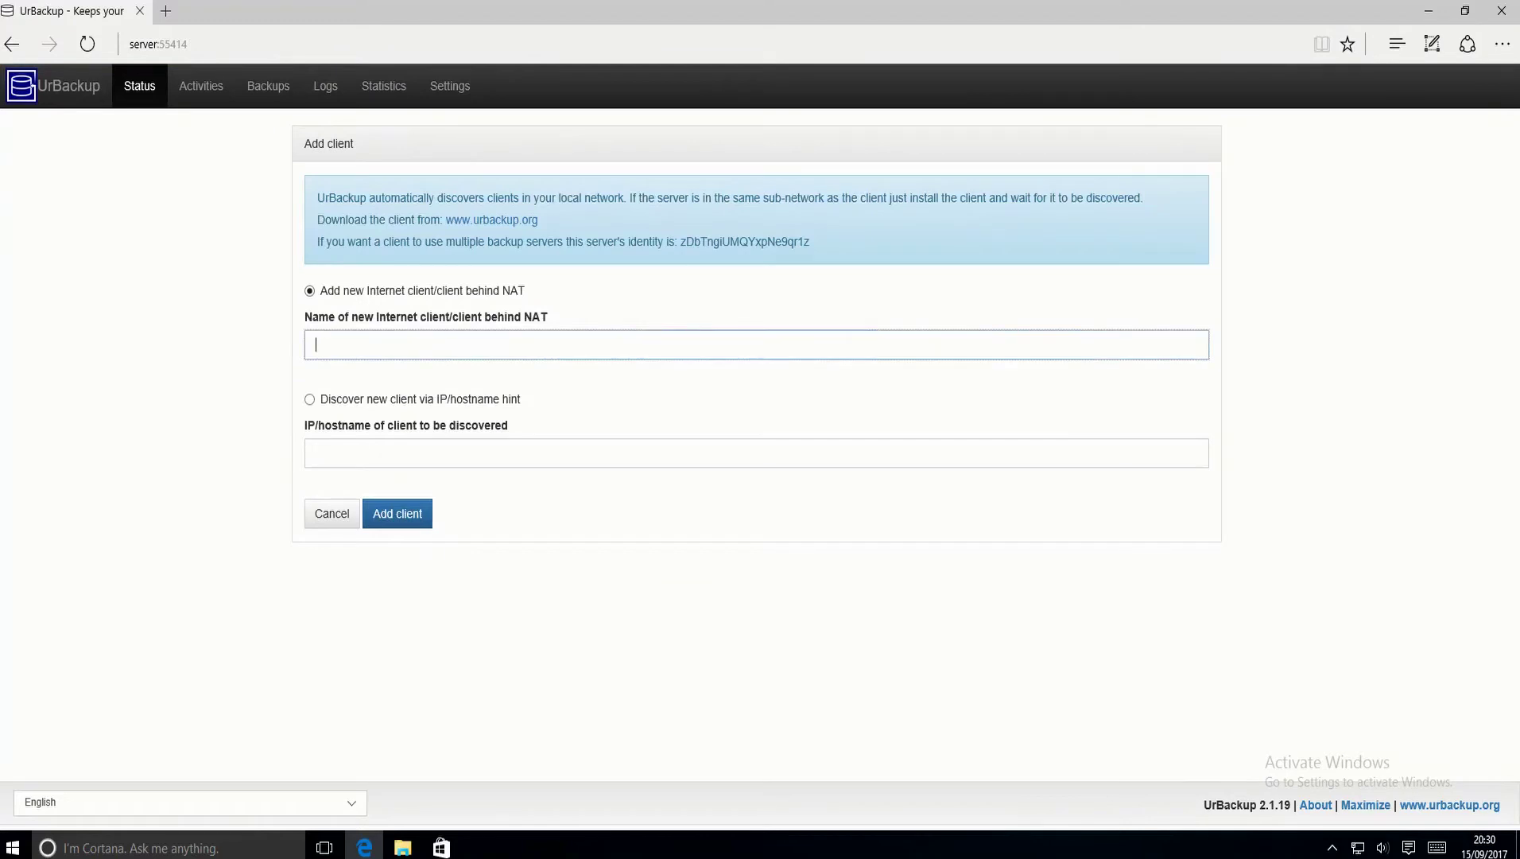
Add internet client 'BackupVMTest' and run its preconfigured Windows client installer.
text(BackupVMTest)
key(Return)
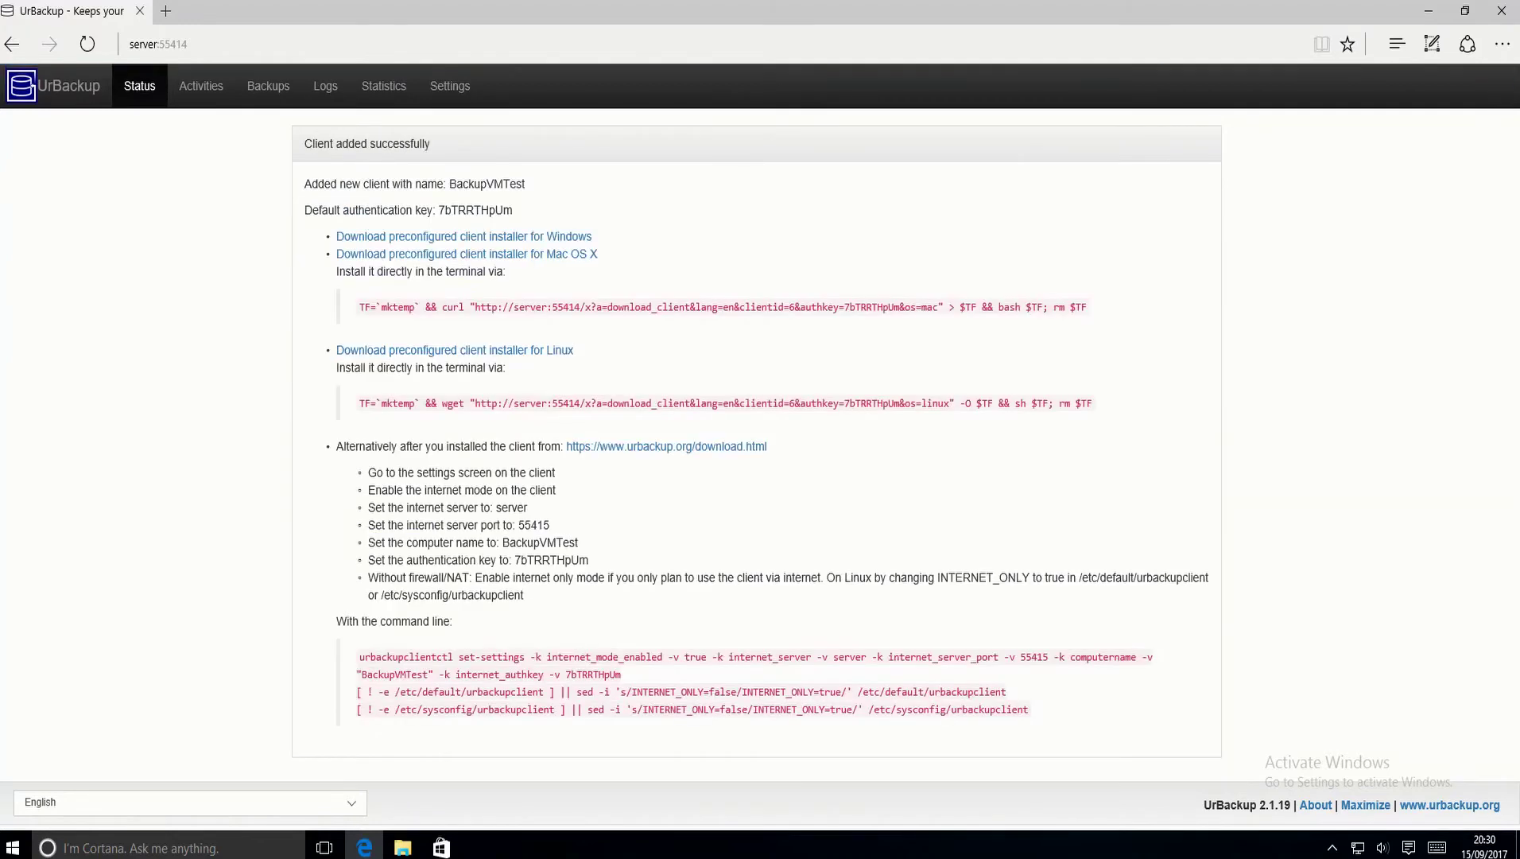
click(463, 236)
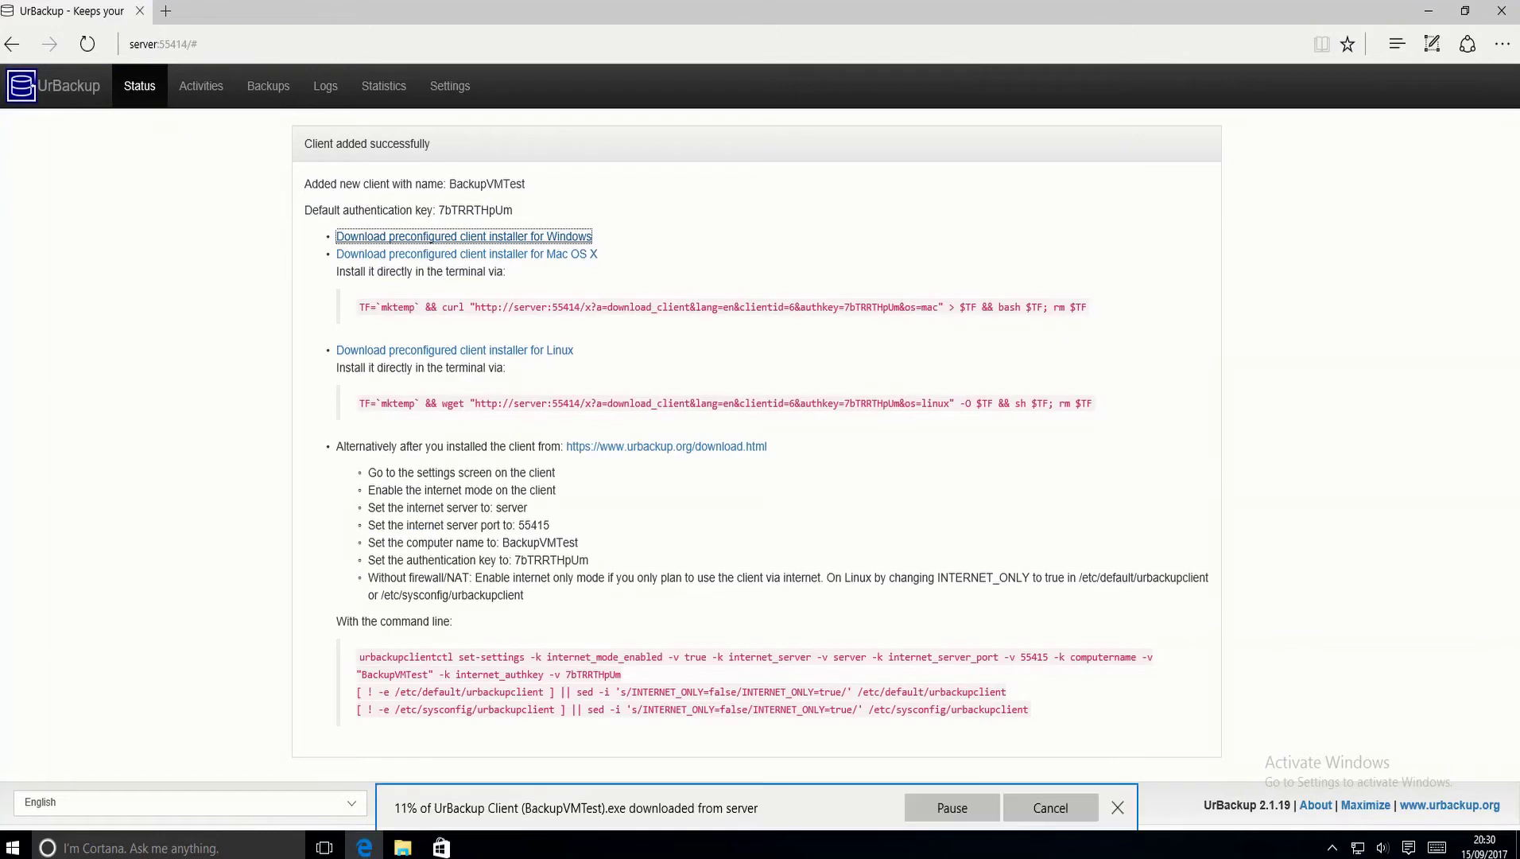
click(846, 809)
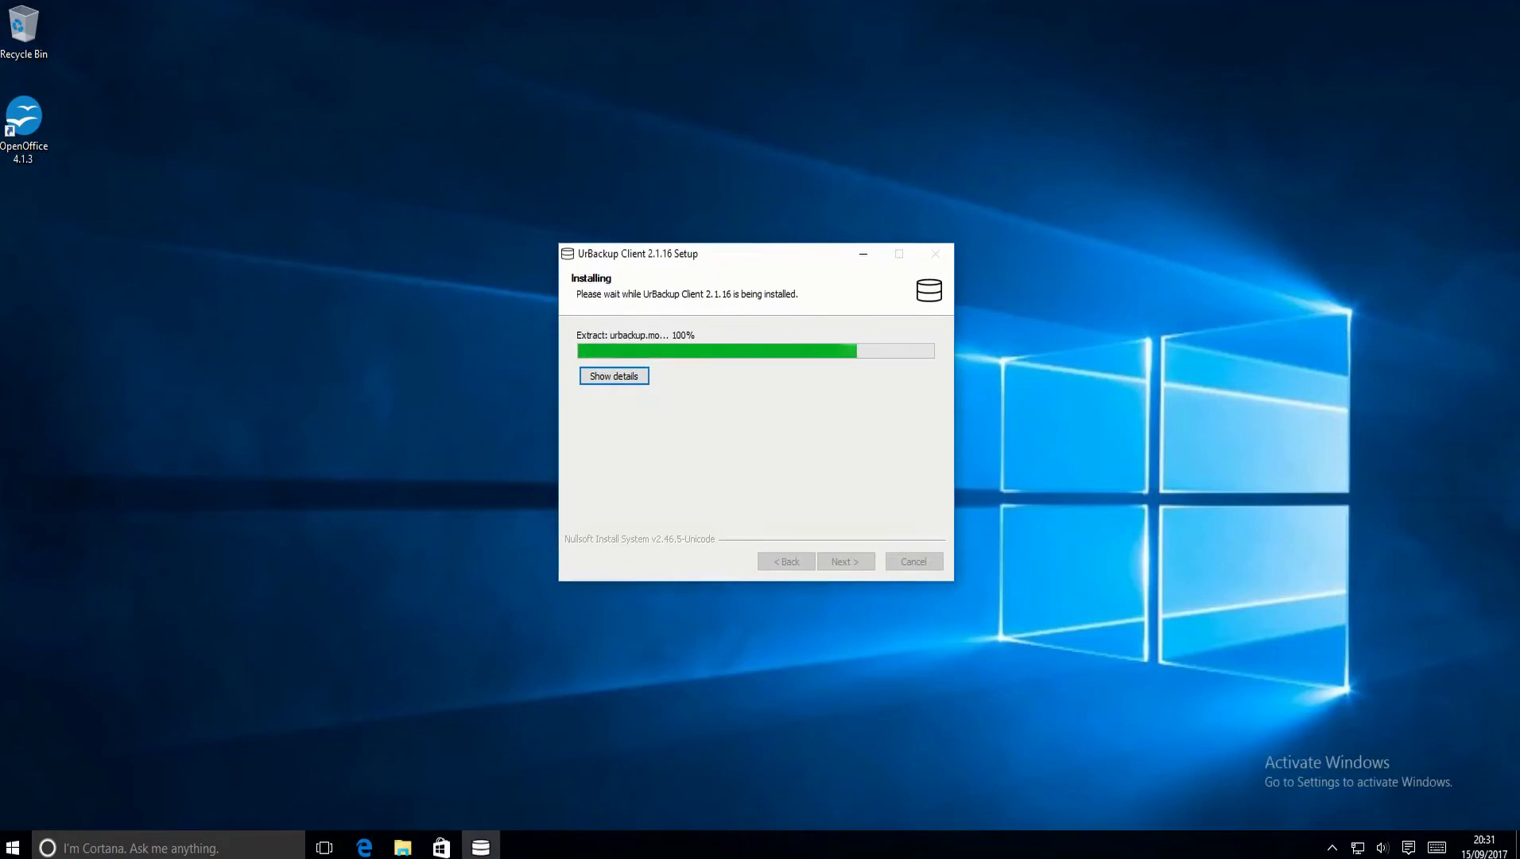
Finish the client install, keeping the default file set and all internal disk volumes.
key(Return)
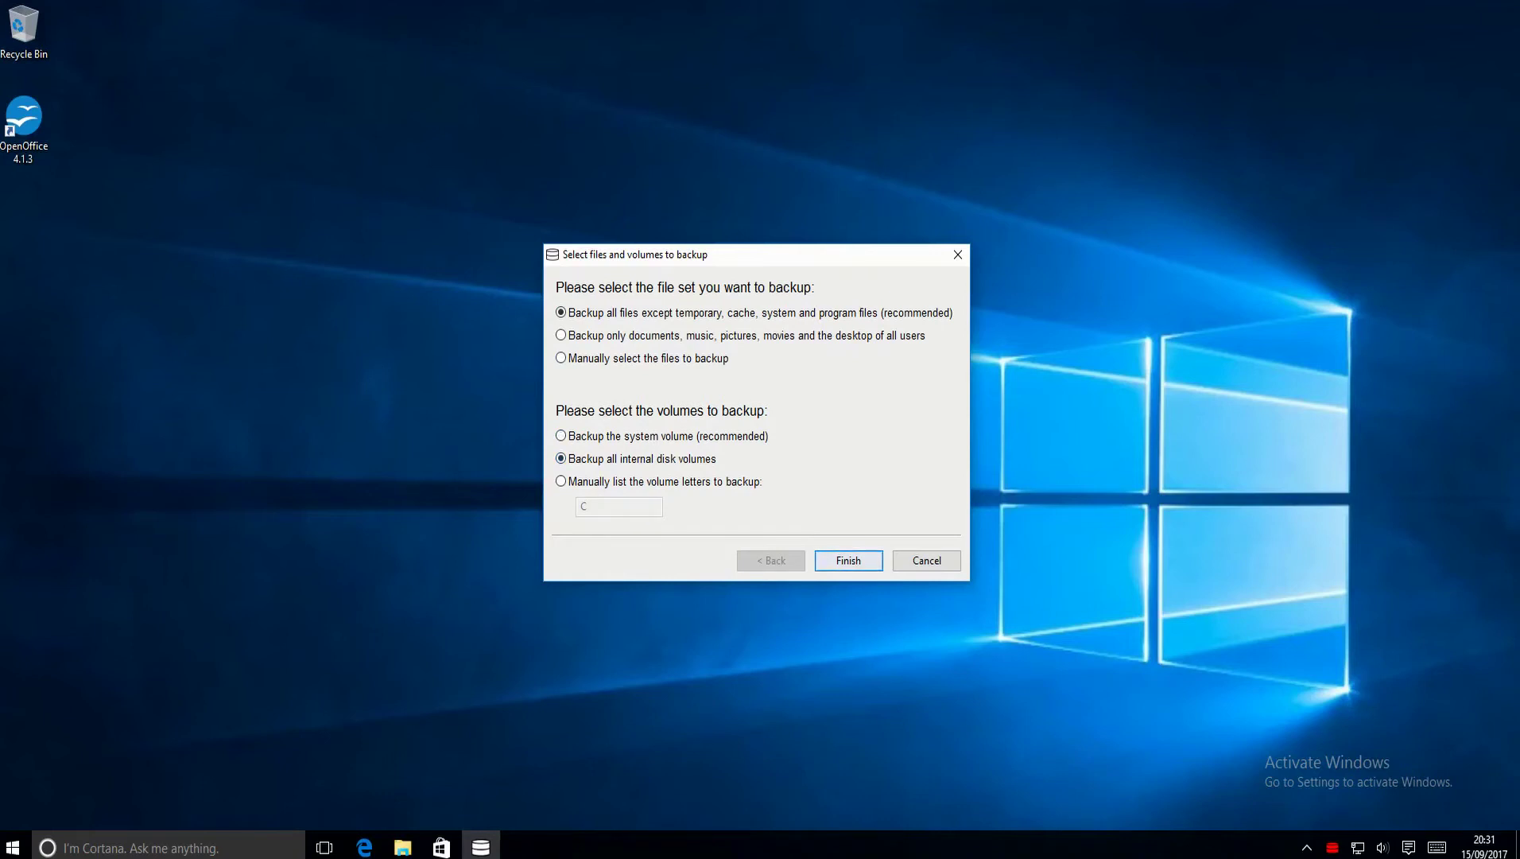
key(Return)
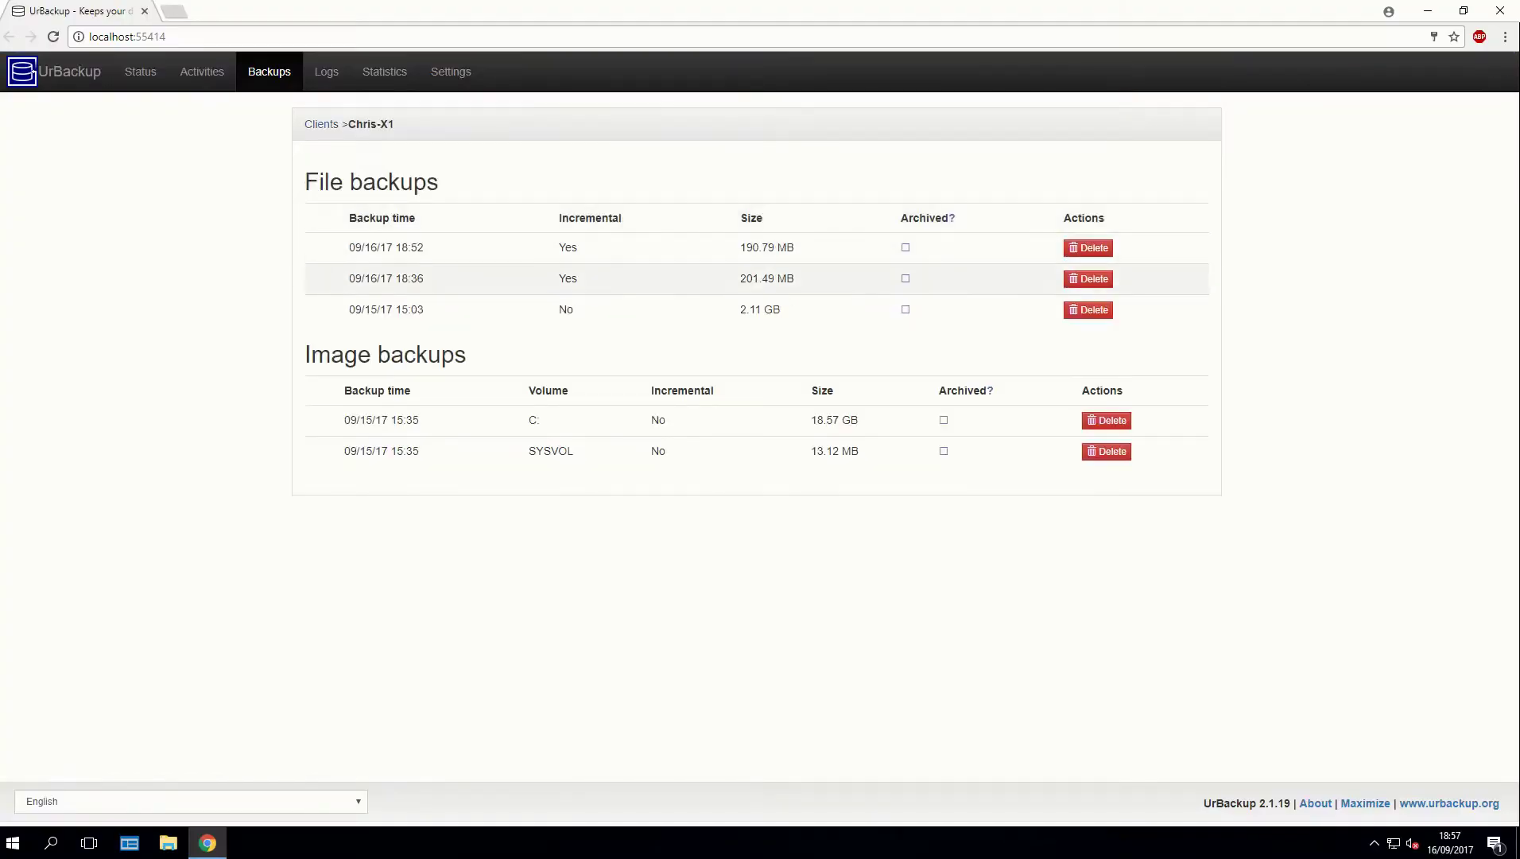
Browse the latest 09/16/17 18:52 file backup down to C:\Users\user\Videos.
click(397, 244)
click(628, 203)
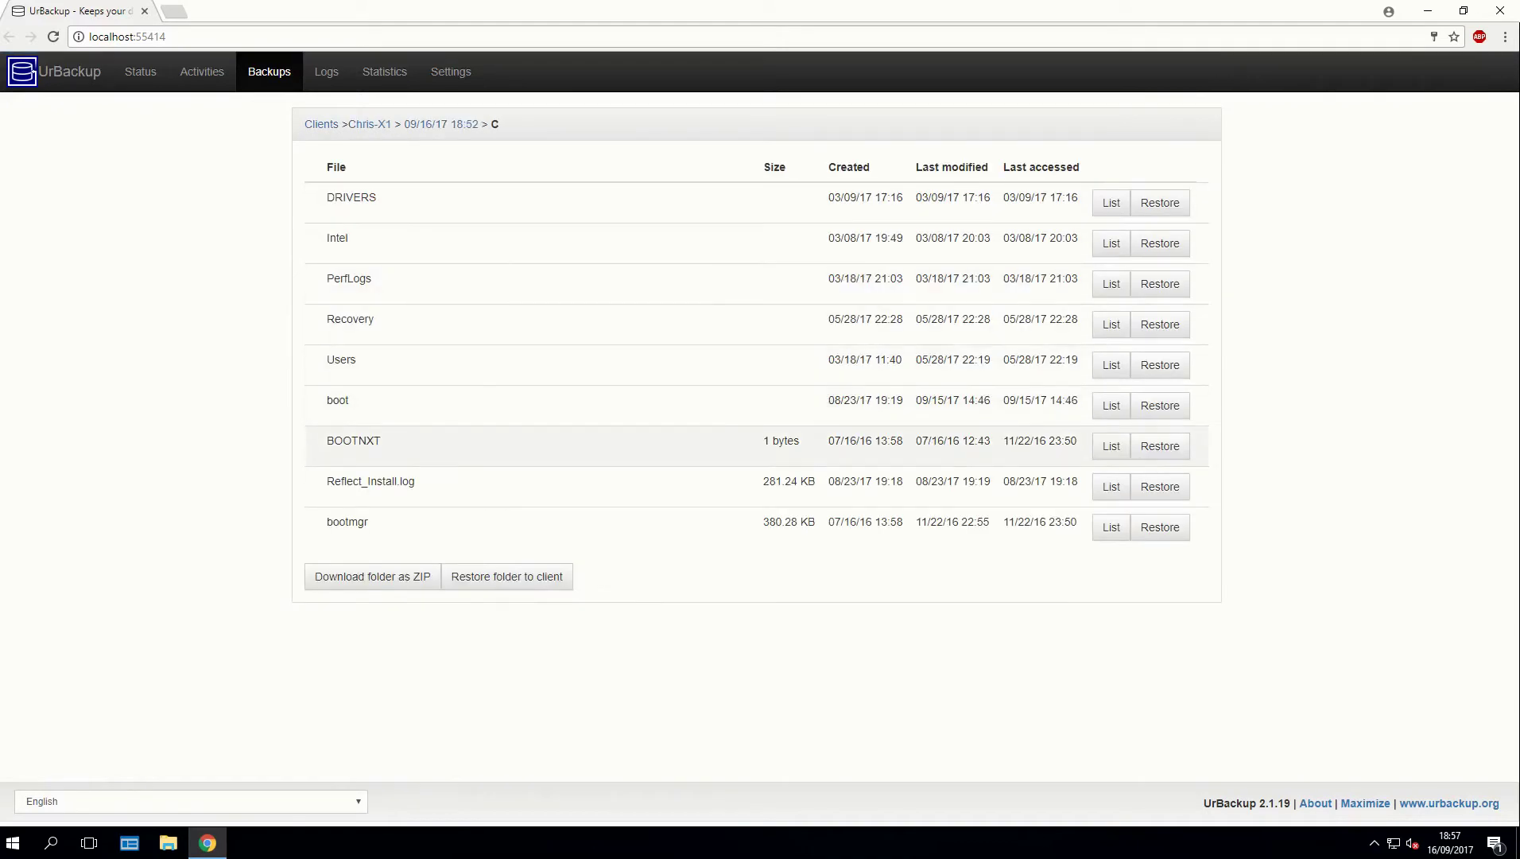
click(628, 365)
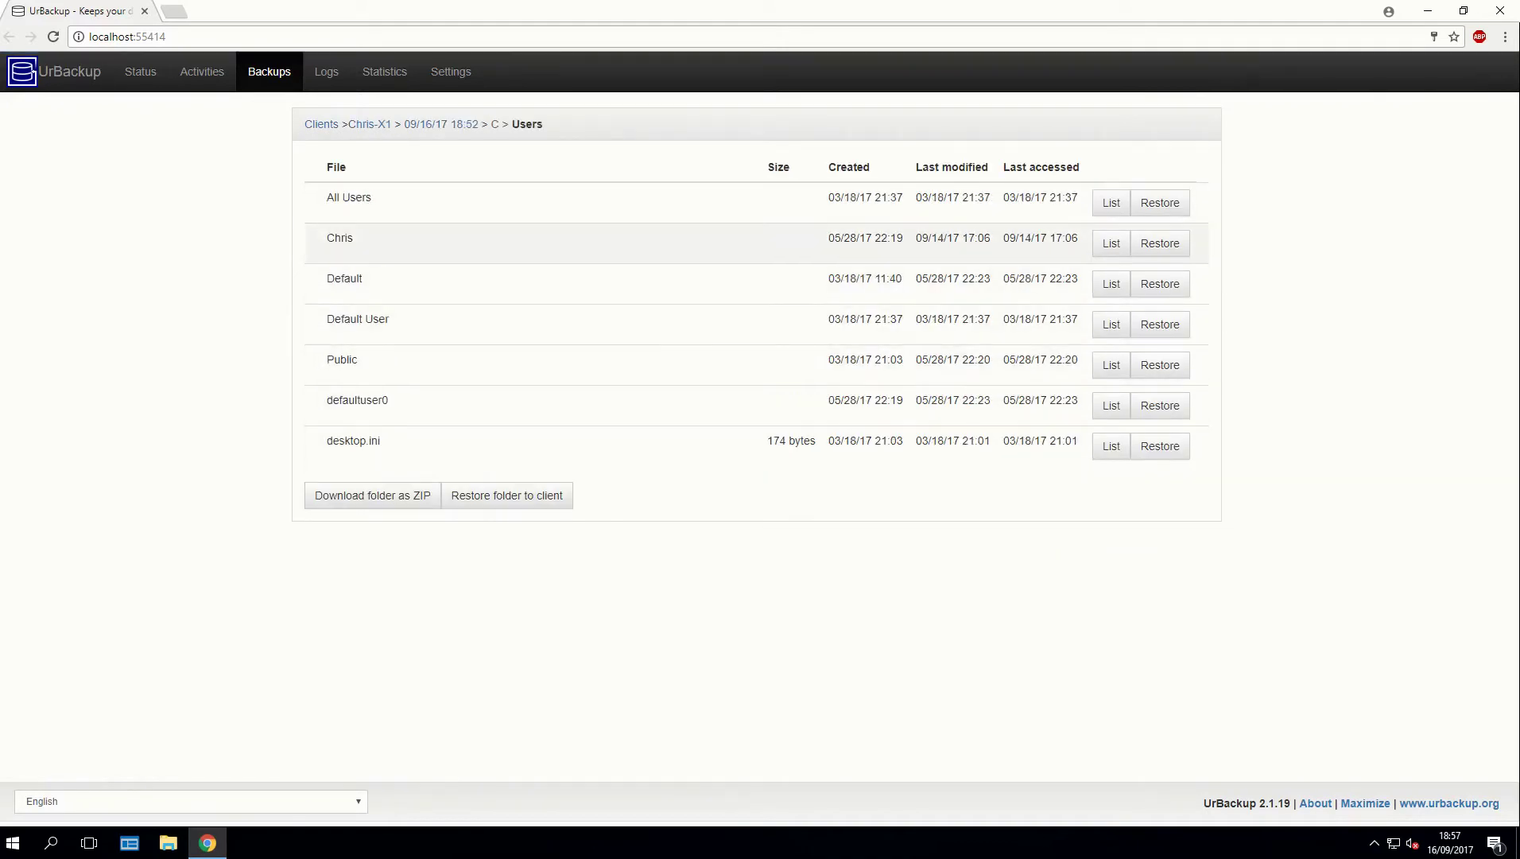
click(628, 242)
scroll(628, 687, down, 3)
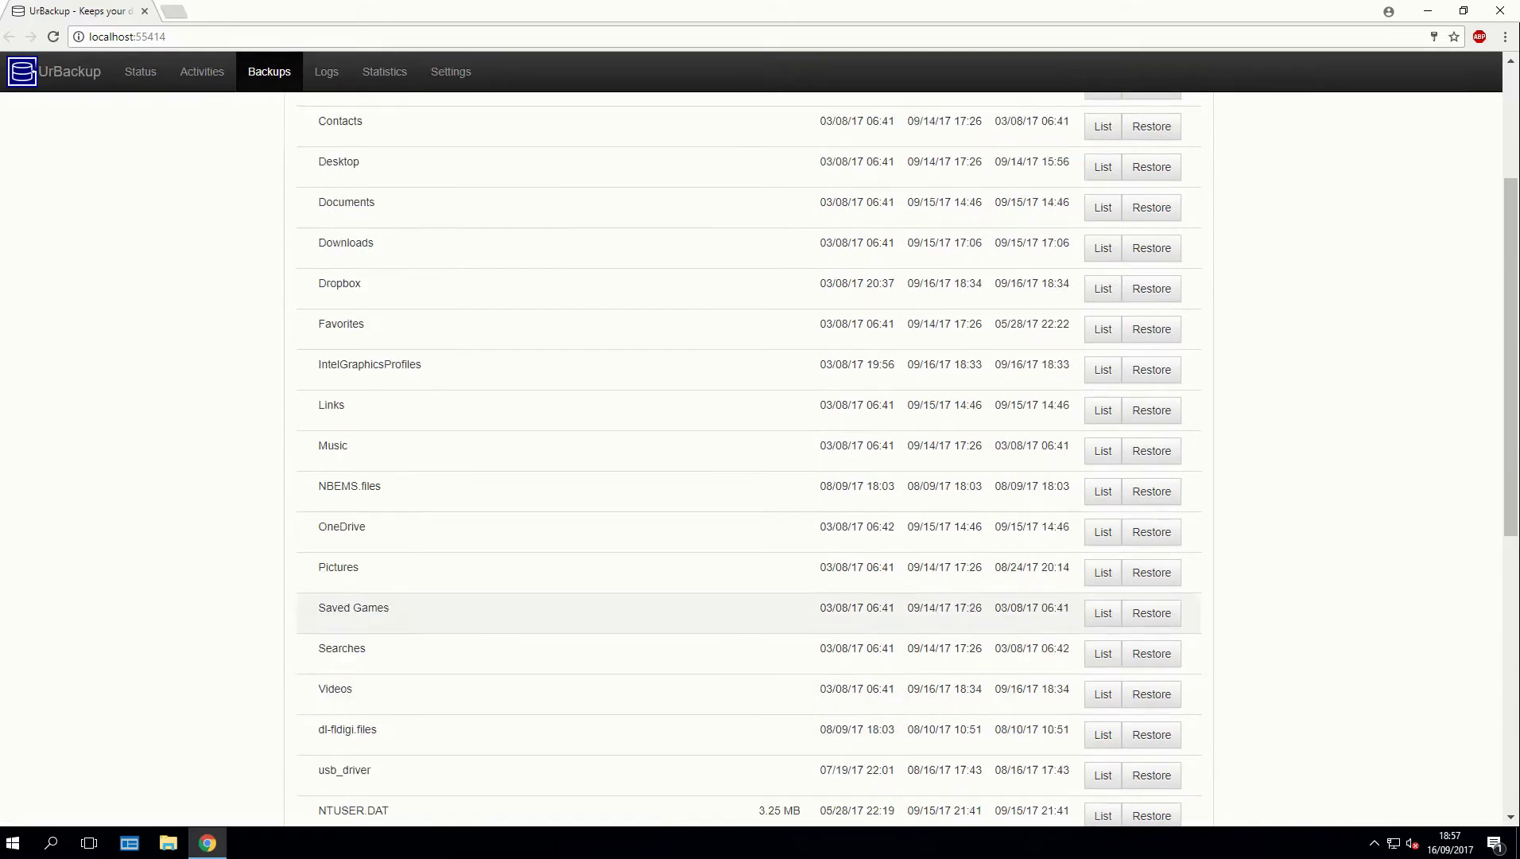
click(628, 687)
Download DSC_0011.MOV from ED\Backup Vid\cctv\CCTV FOOTAGE and play it.
click(628, 203)
click(628, 203)
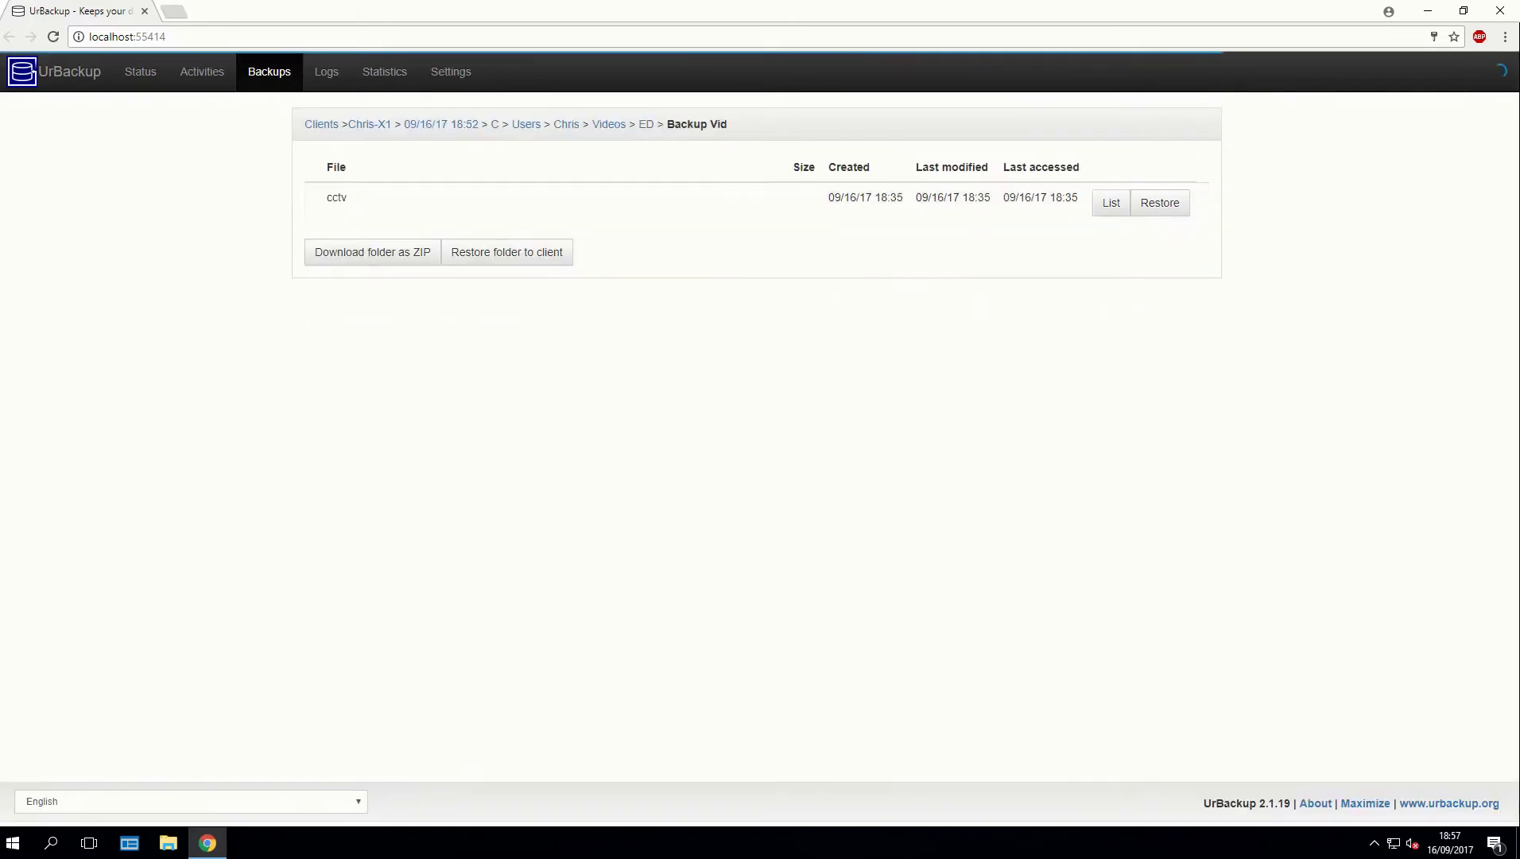
click(628, 203)
click(628, 203)
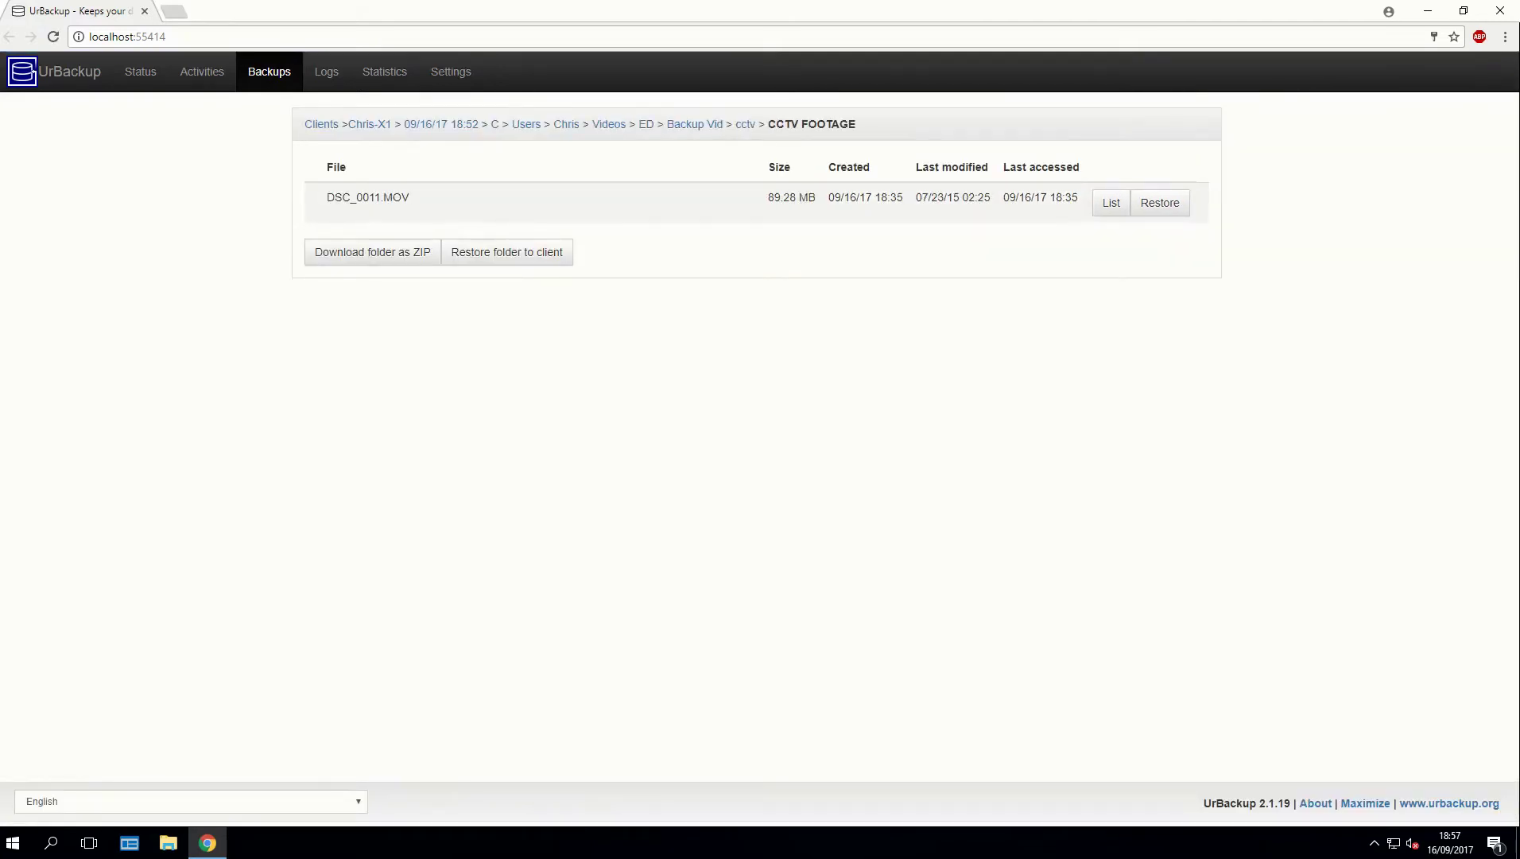
click(628, 202)
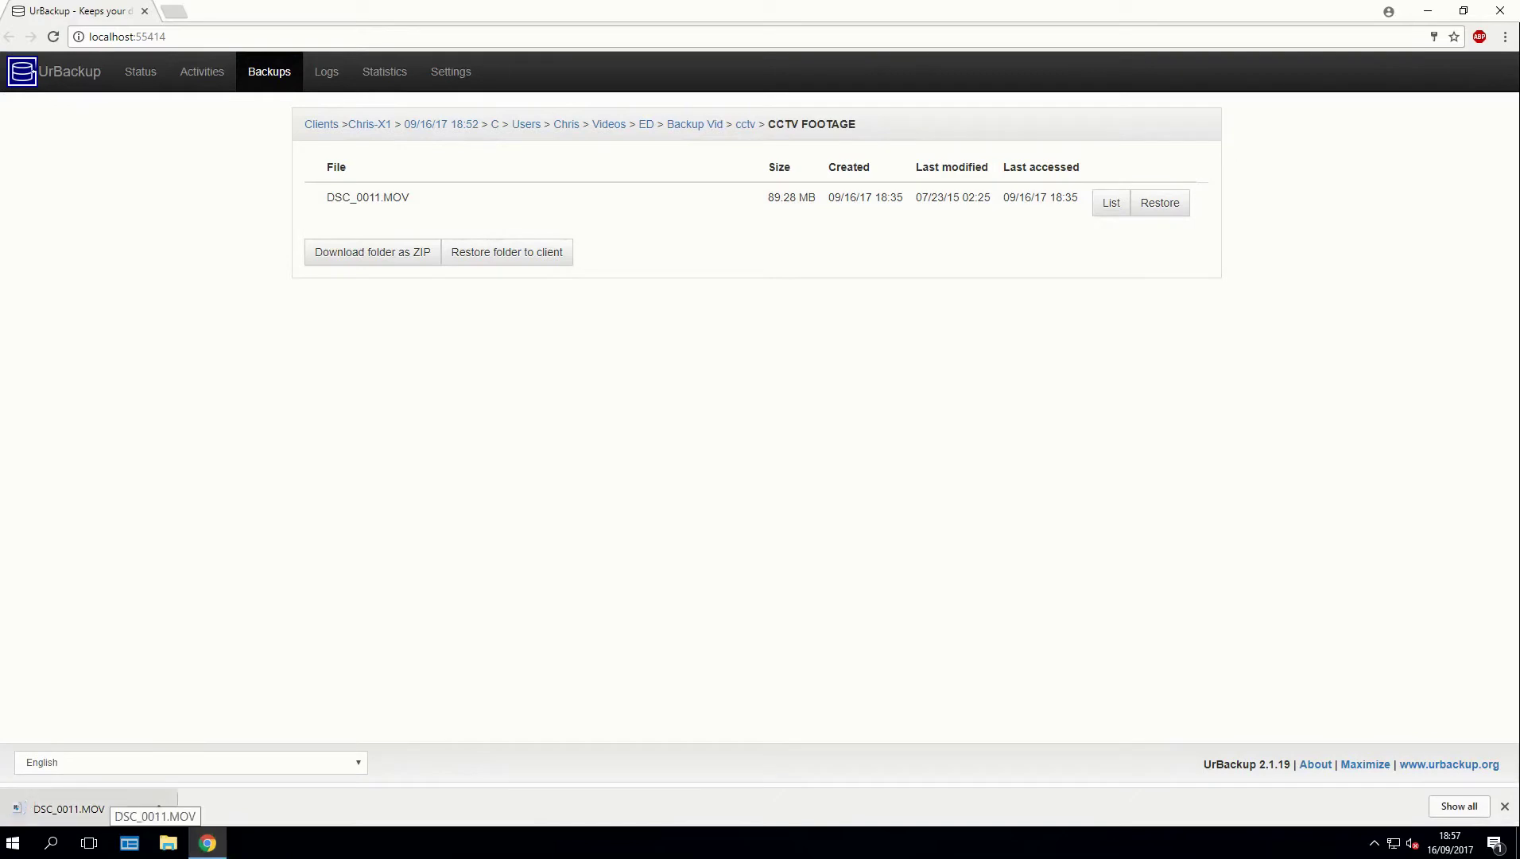
click(69, 808)
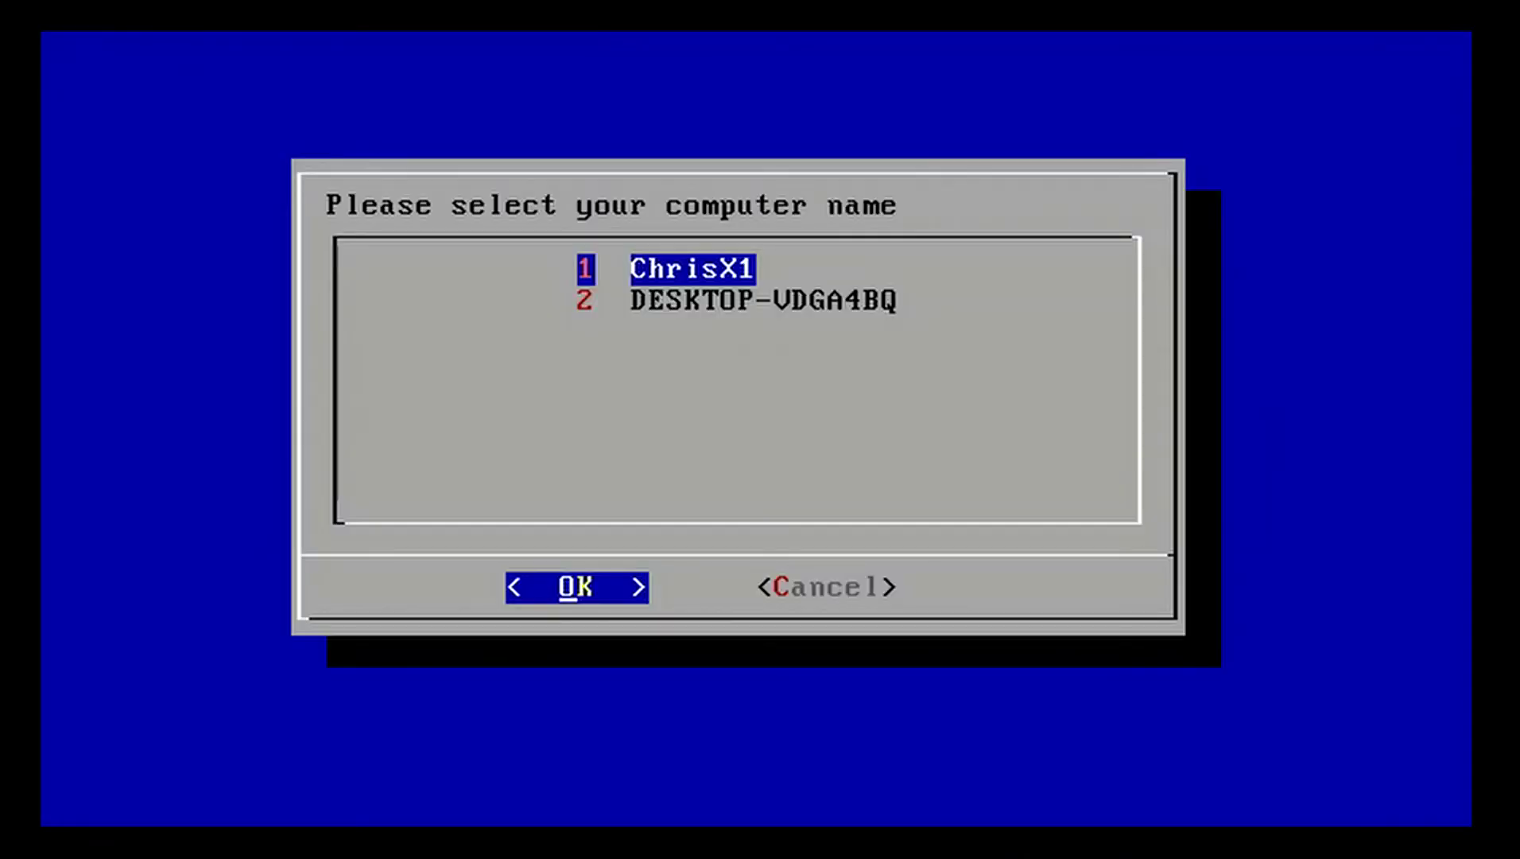
Restore DESKTOP-VDGA4BQ's 2017-09-09 C: image onto the 32G VBOX HARDDISK, bootable on different hardware.
key(Down)
key(Return)
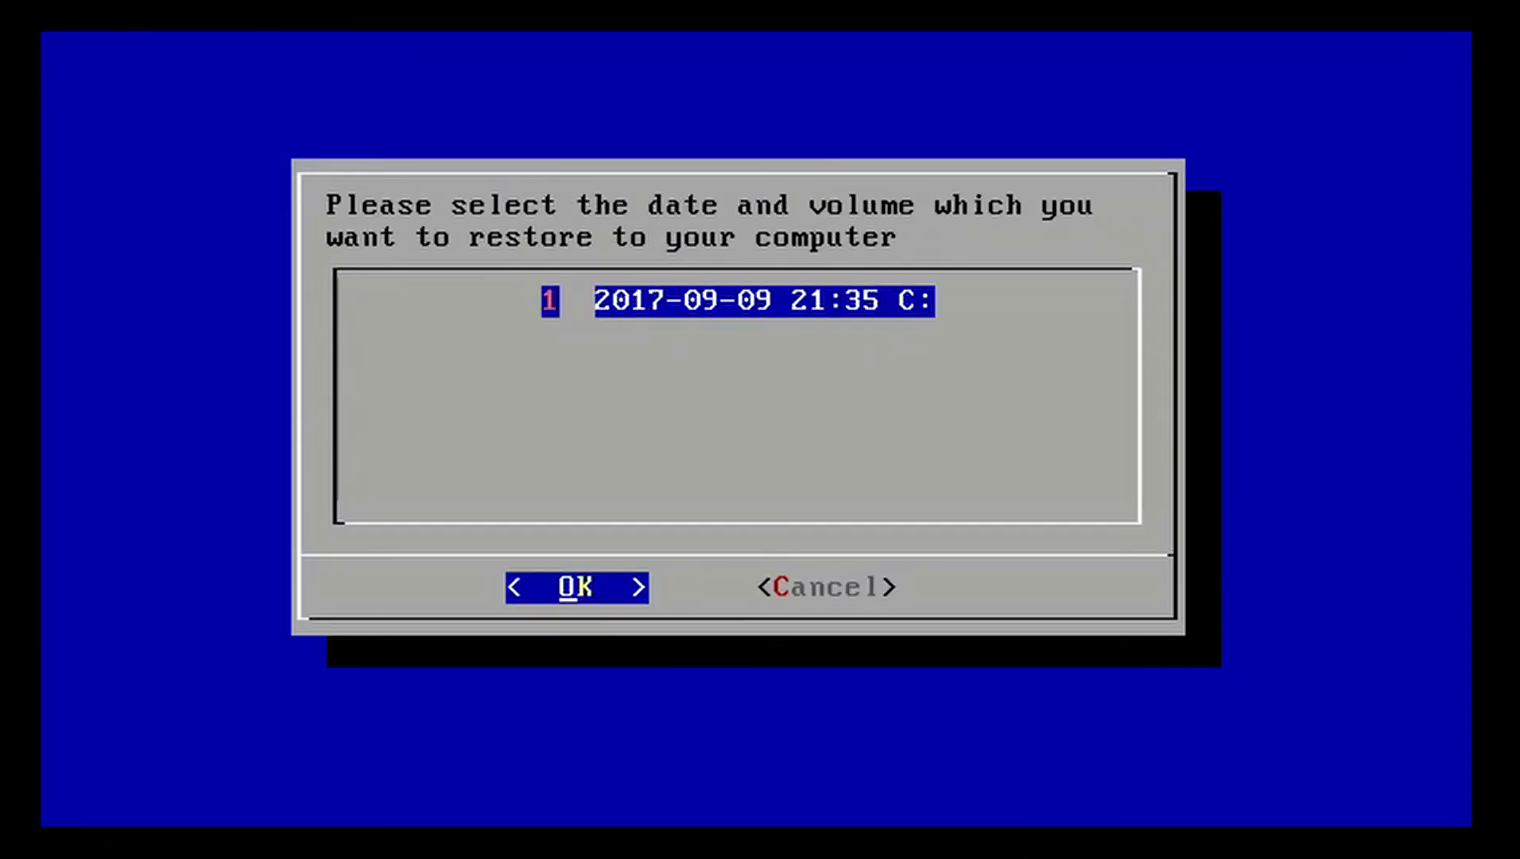
key(Return)
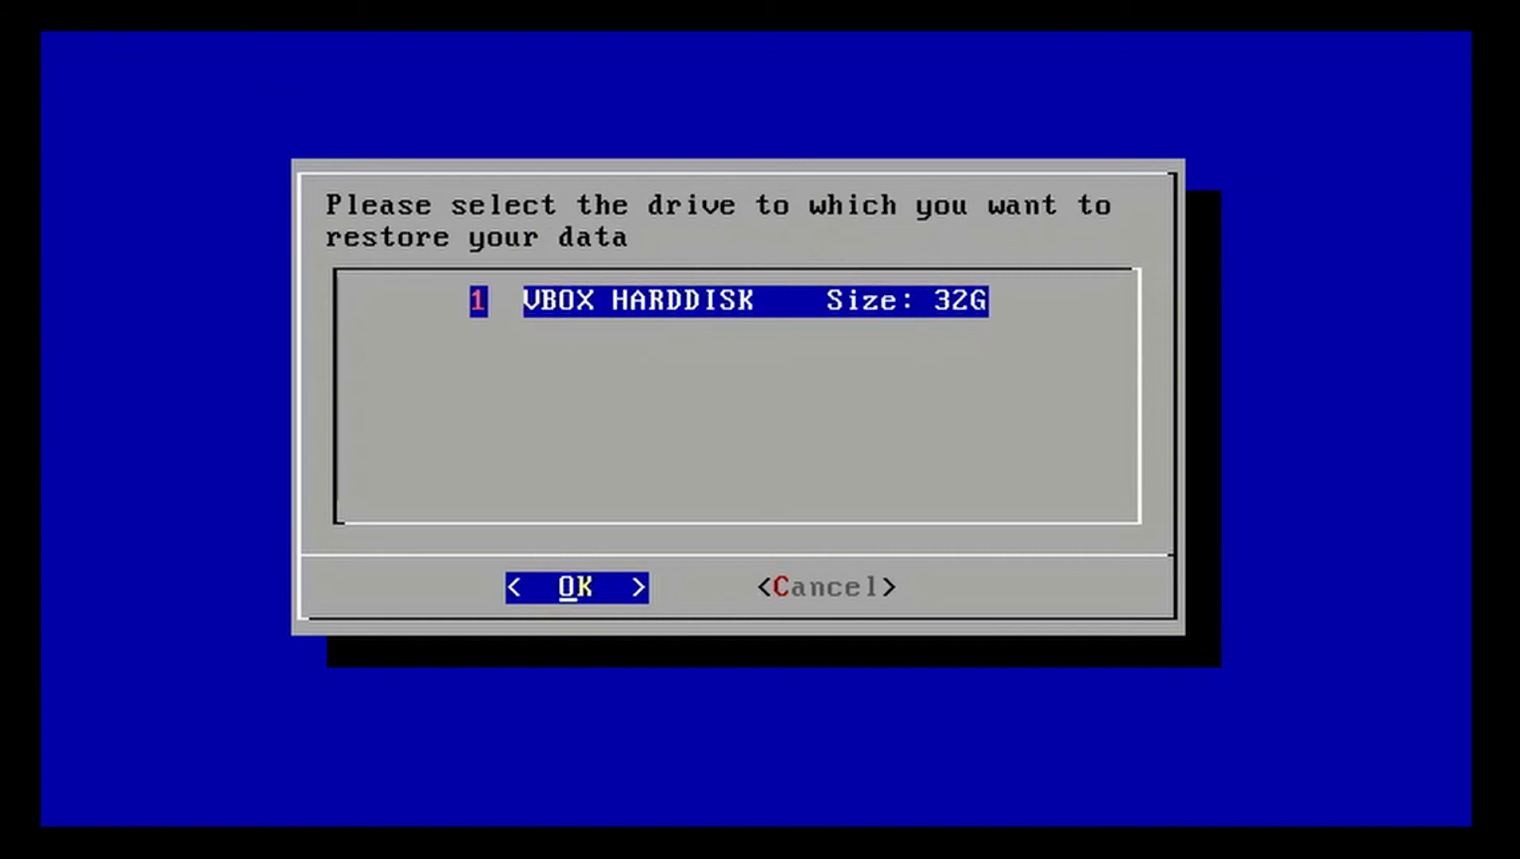
key(Return)
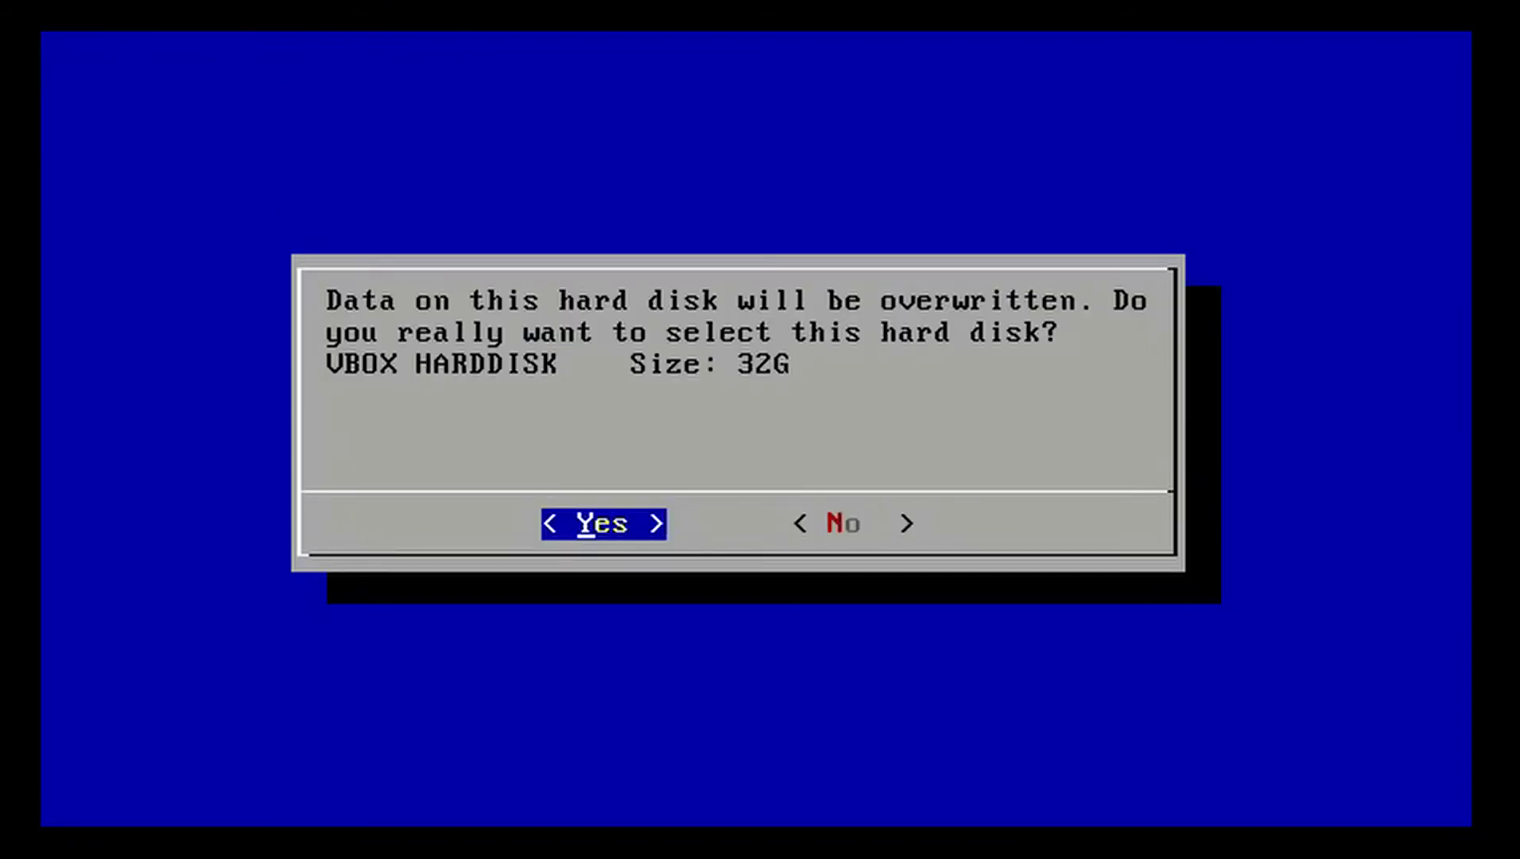
key(Return)
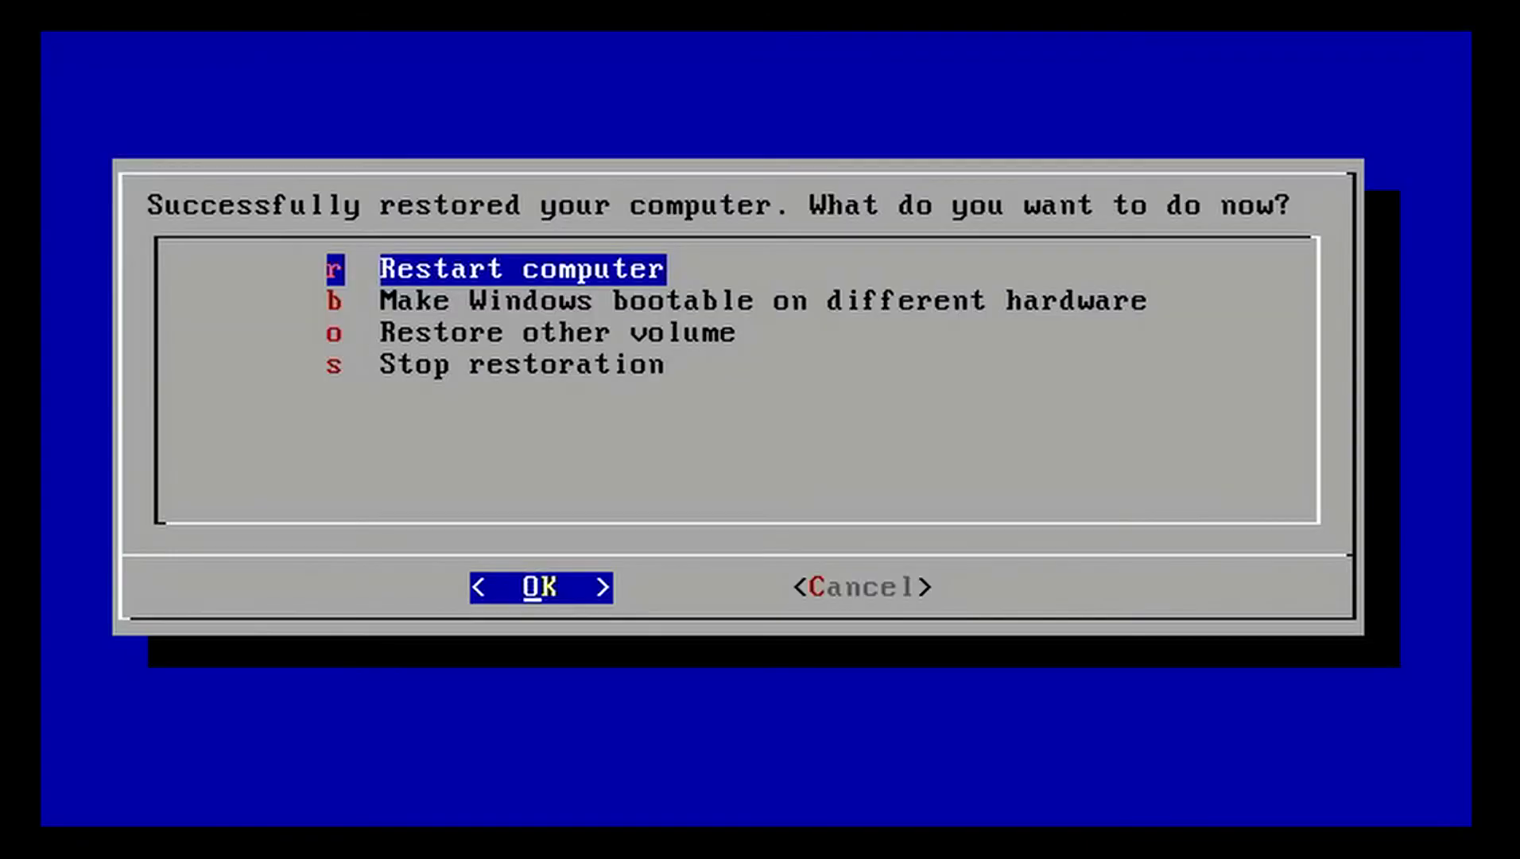
key(Down)
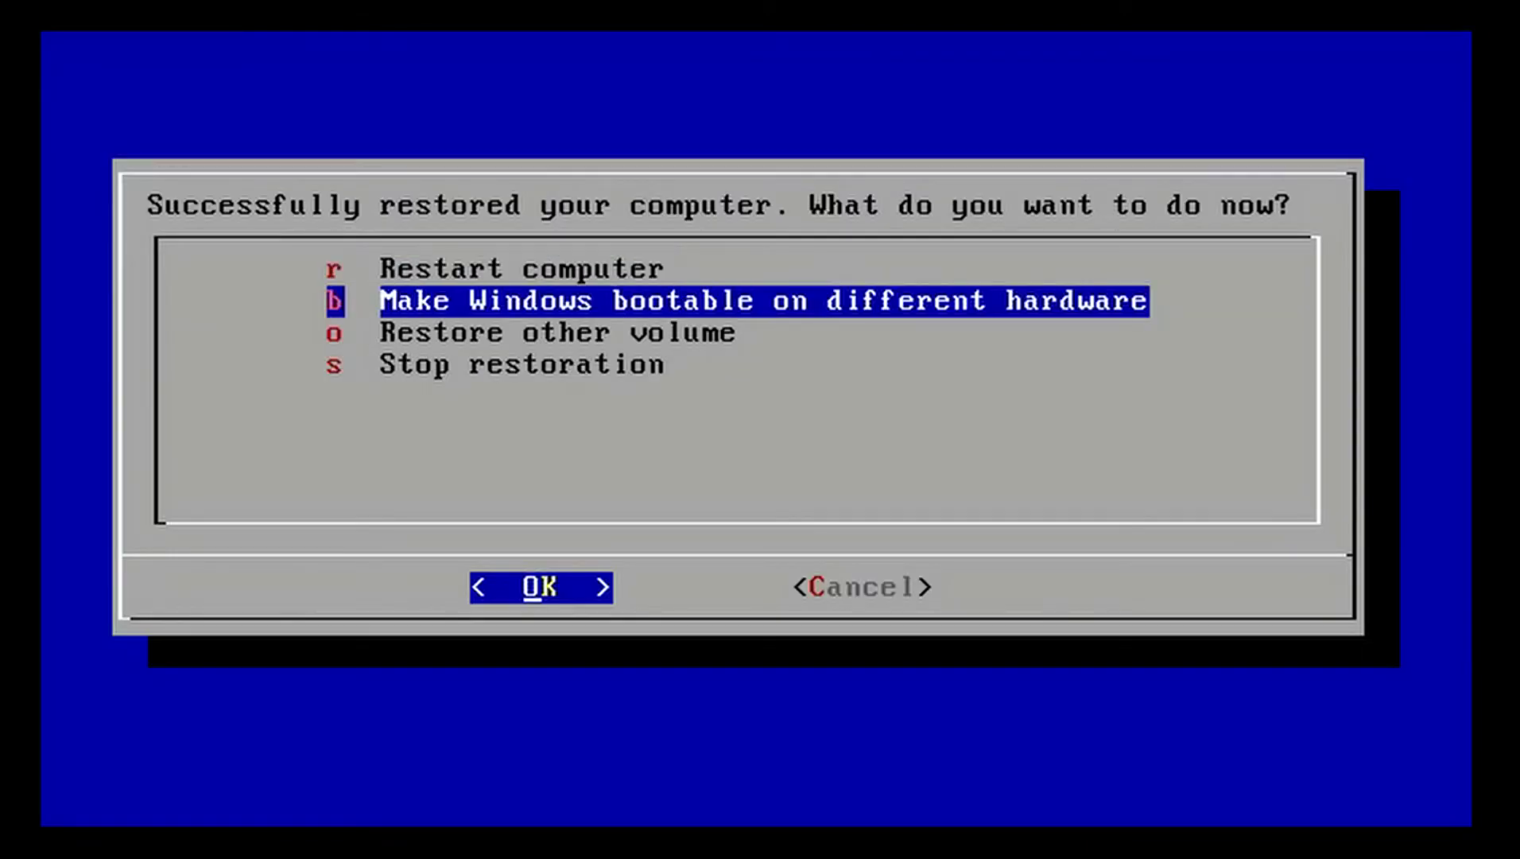
key(Return)
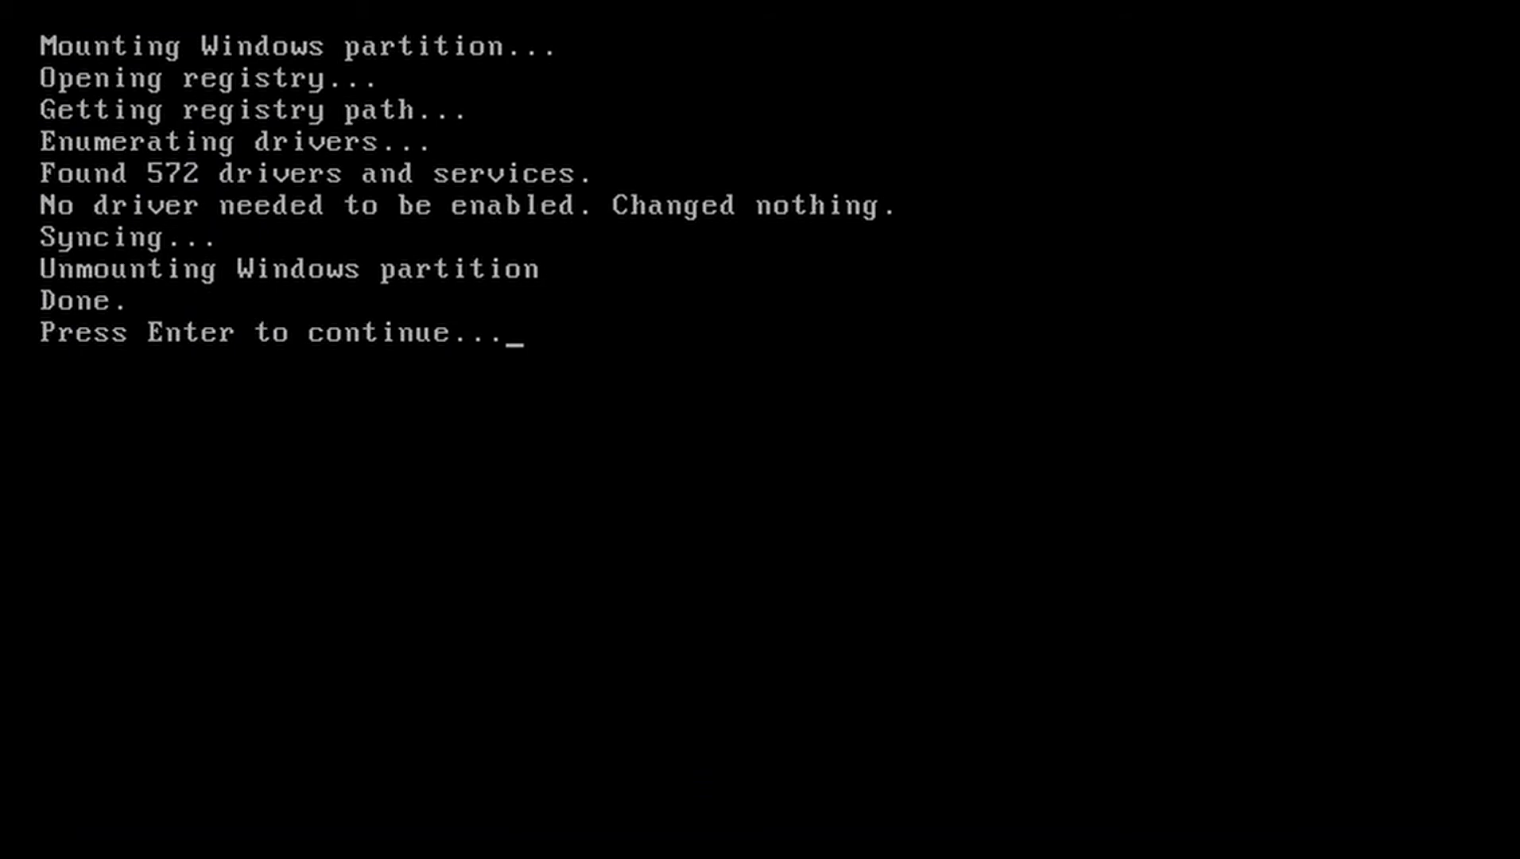